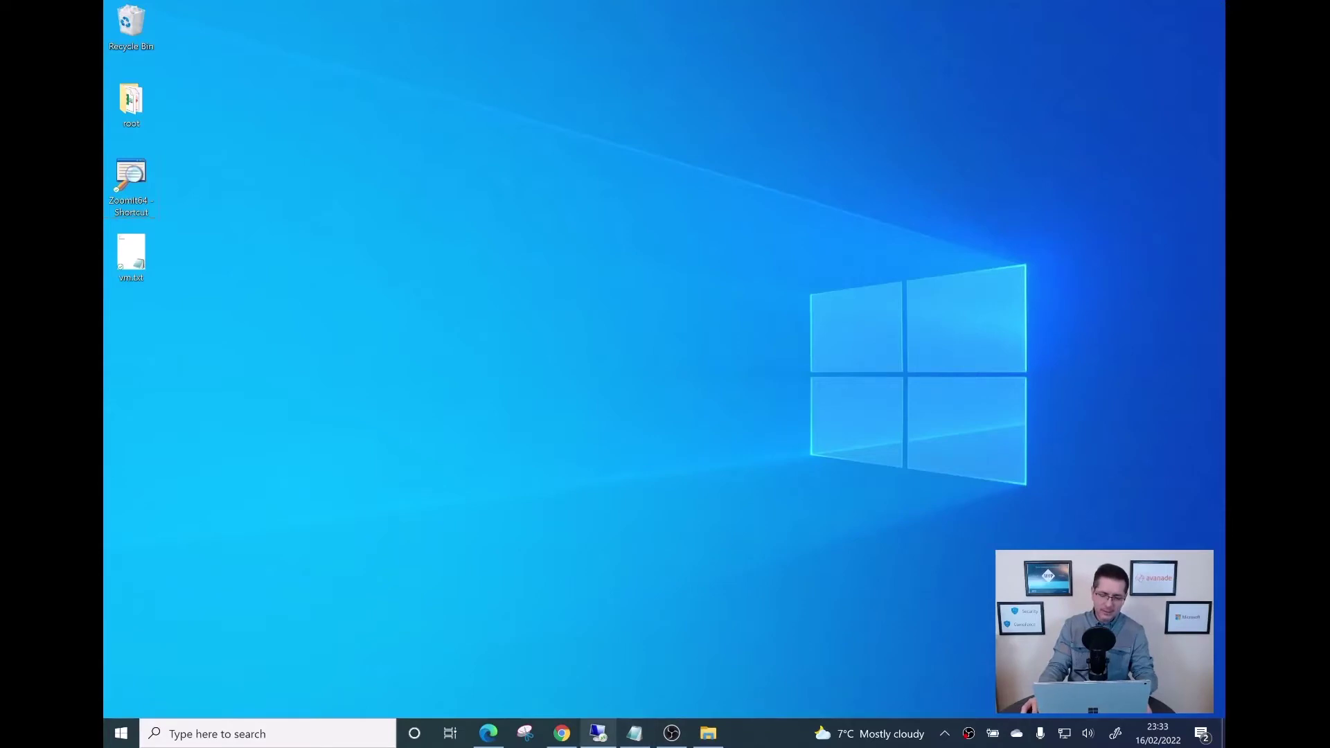
Step: In the VM, open Settings > Accounts > Access work or school and expand the Contoso Azure AD connection
{"action": "left_click", "coordinate": [598, 733]}
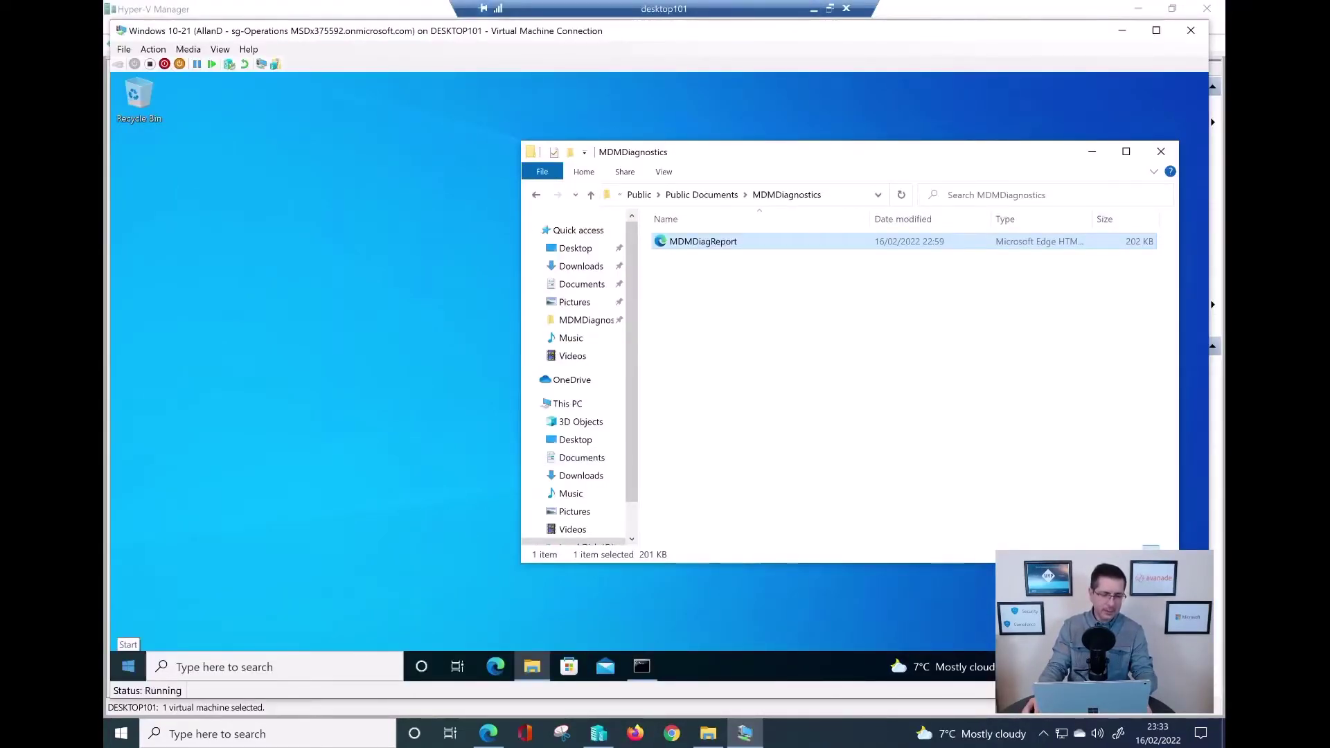
{"action": "left_click", "coordinate": [128, 666]}
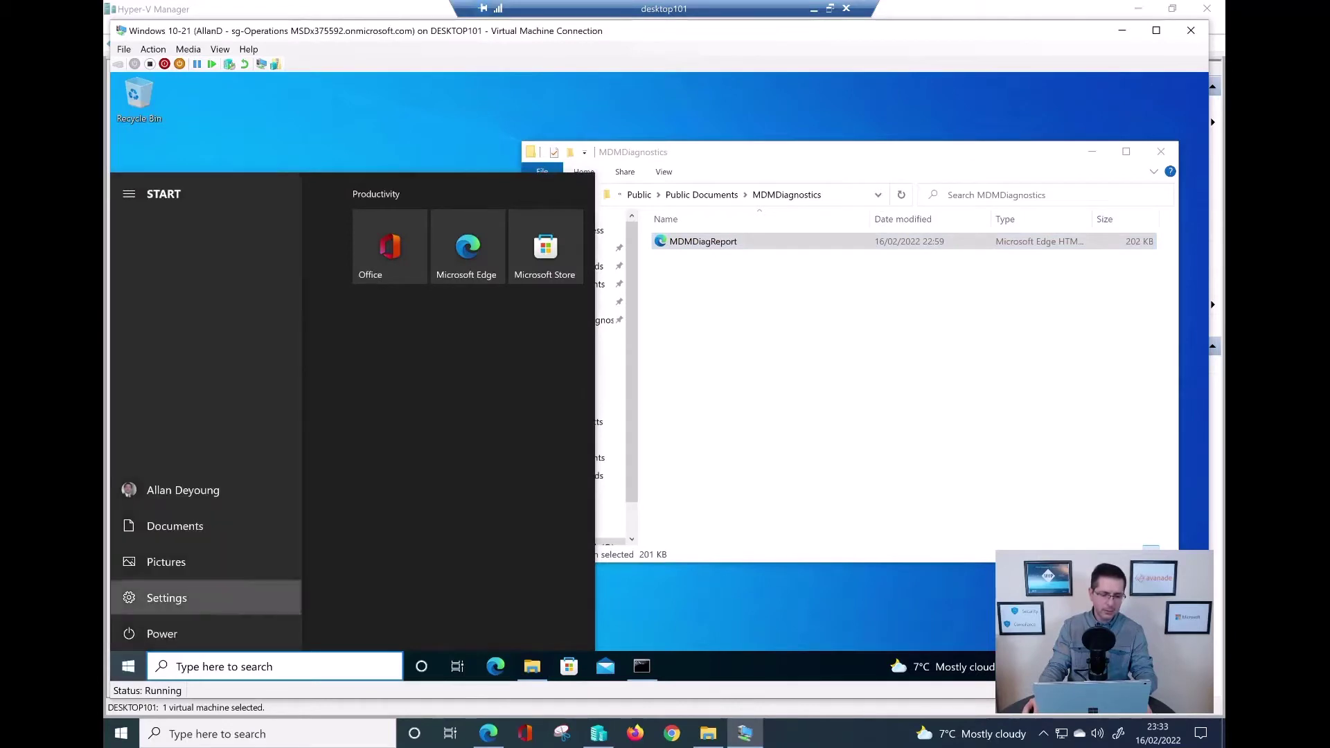
{"action": "left_click", "coordinate": [128, 598]}
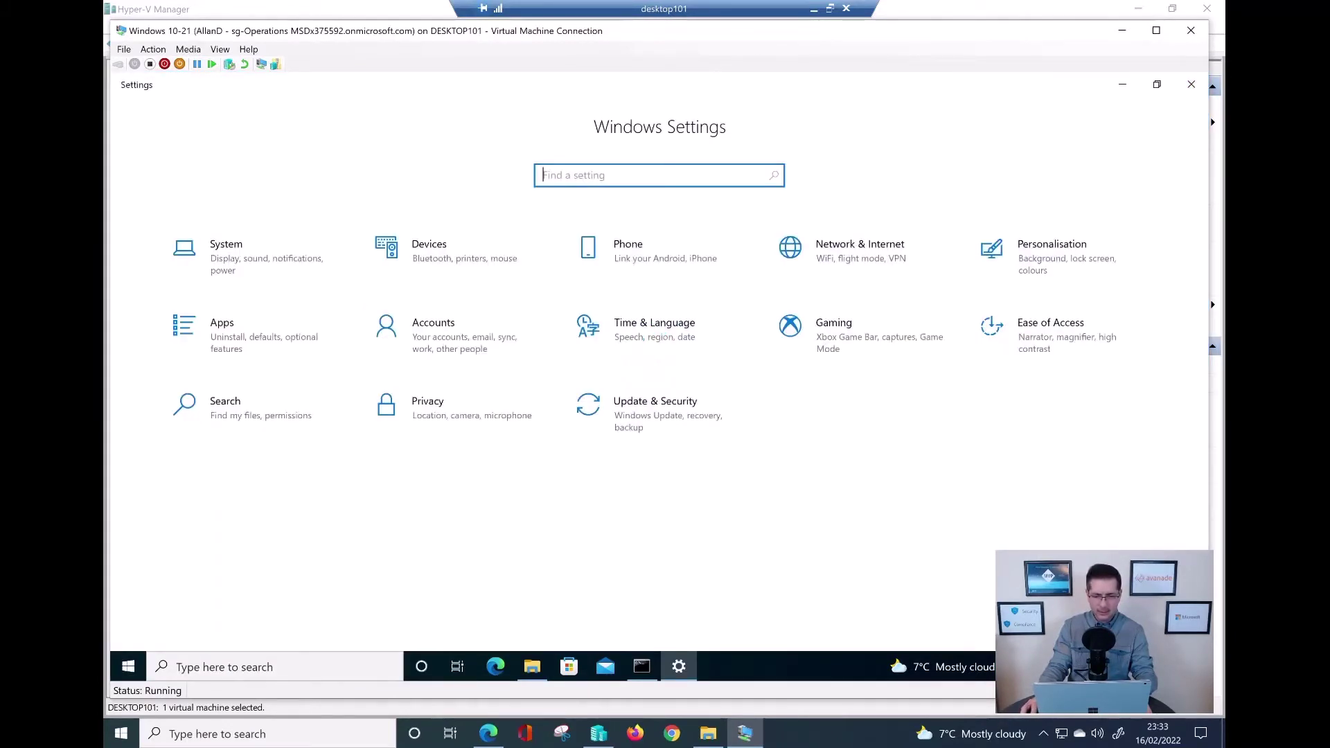
{"action": "left_click", "coordinate": [443, 334]}
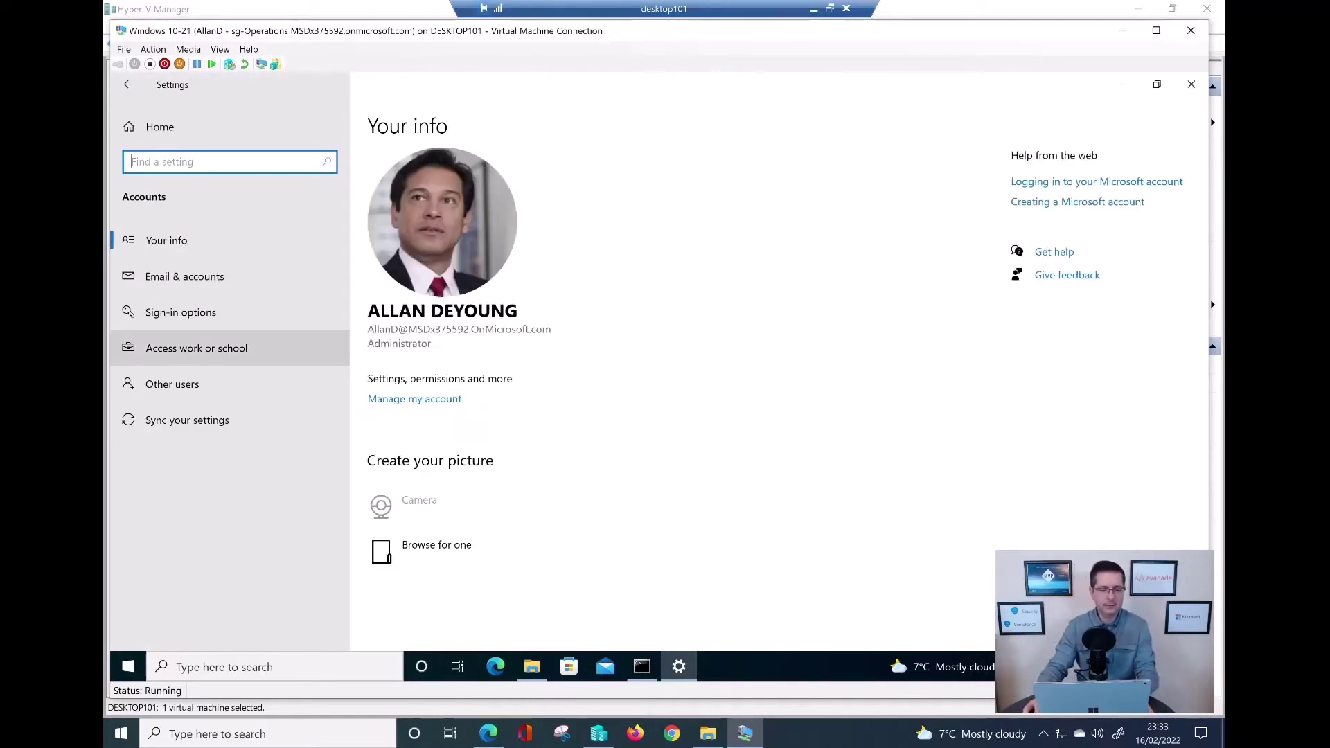
{"action": "left_click", "coordinate": [197, 348]}
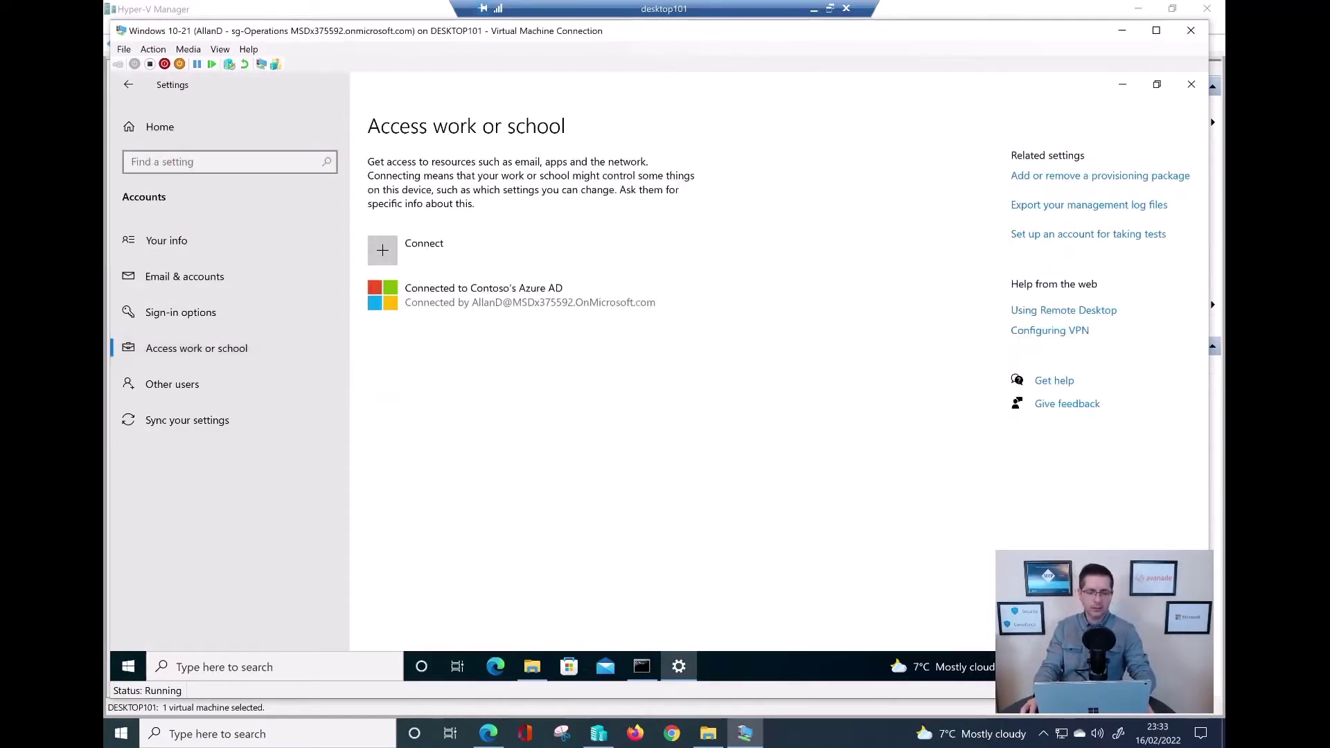
{"action": "left_click", "coordinate": [483, 294]}
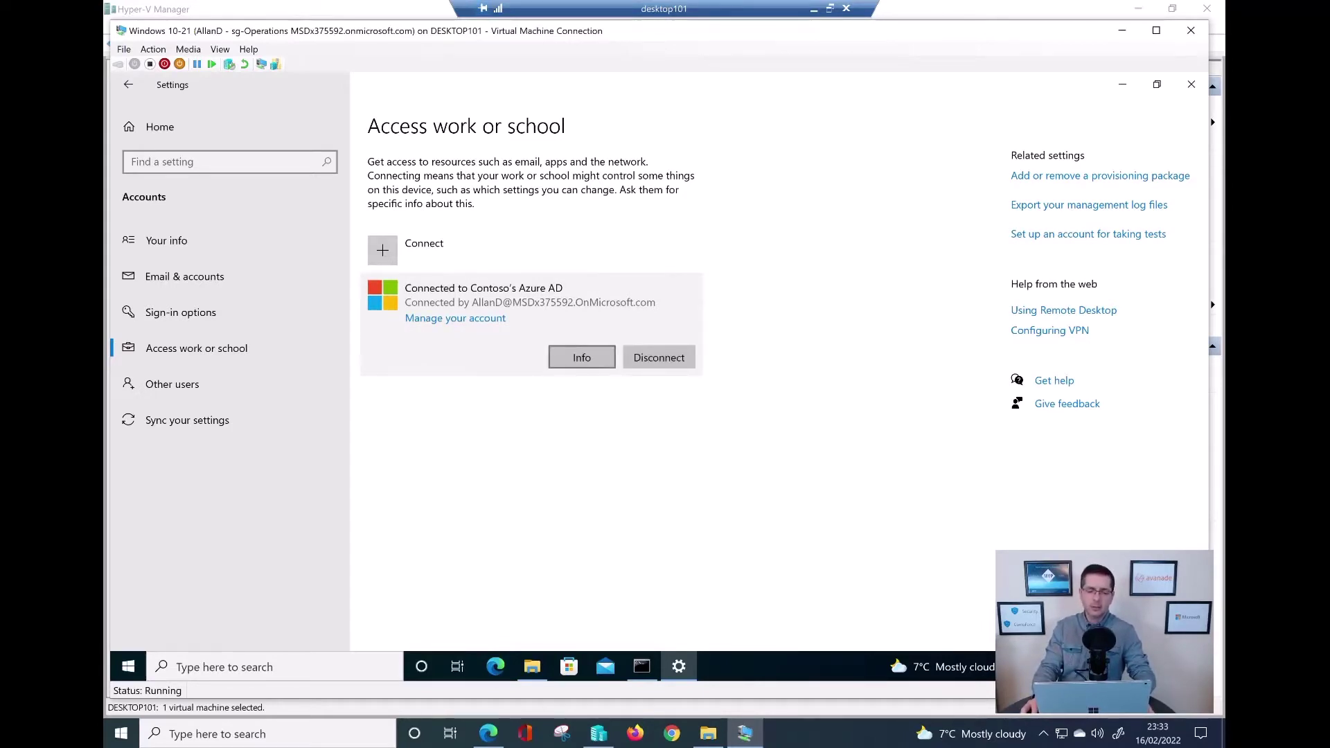
Step: Open the Contoso connection's Info page and scroll to the Advanced Diagnostic Report section
{"action": "left_click", "coordinate": [582, 357]}
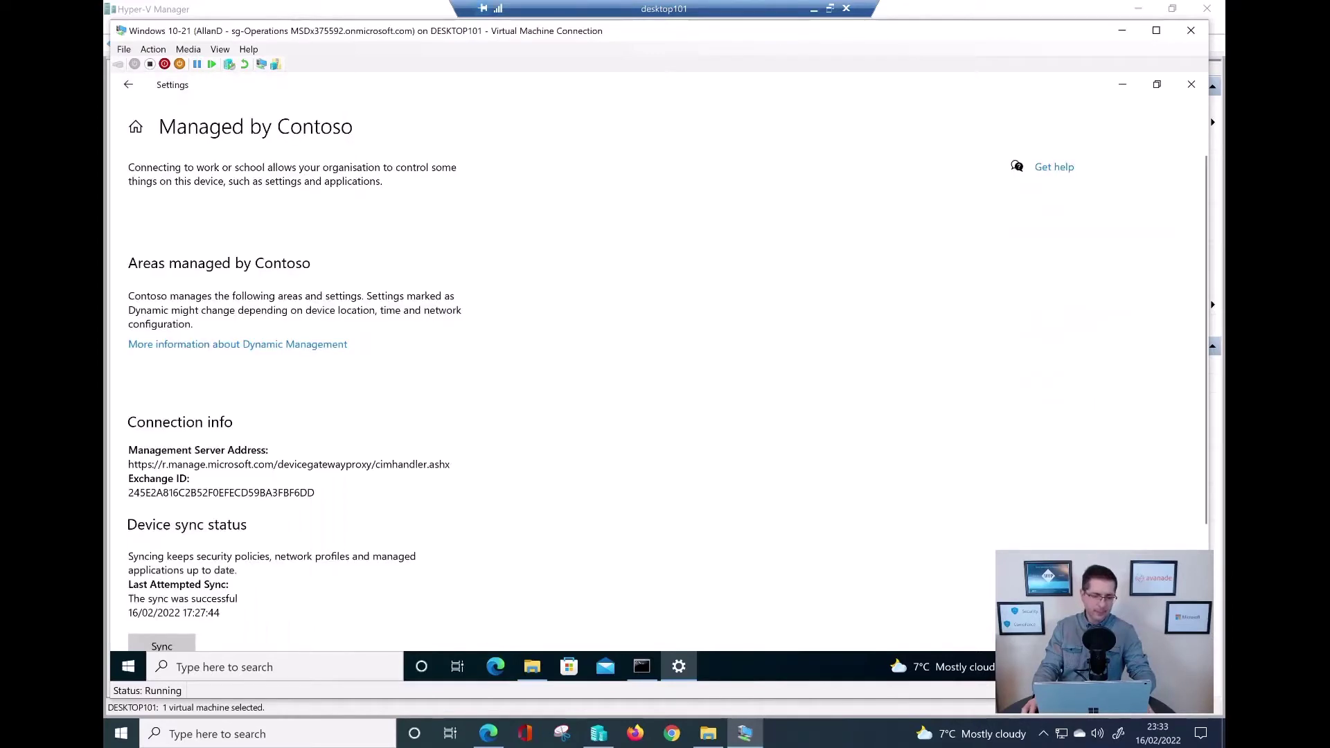
{"action": "scroll", "coordinate": [658, 367], "scroll_direction": "down", "scroll_amount": 2}
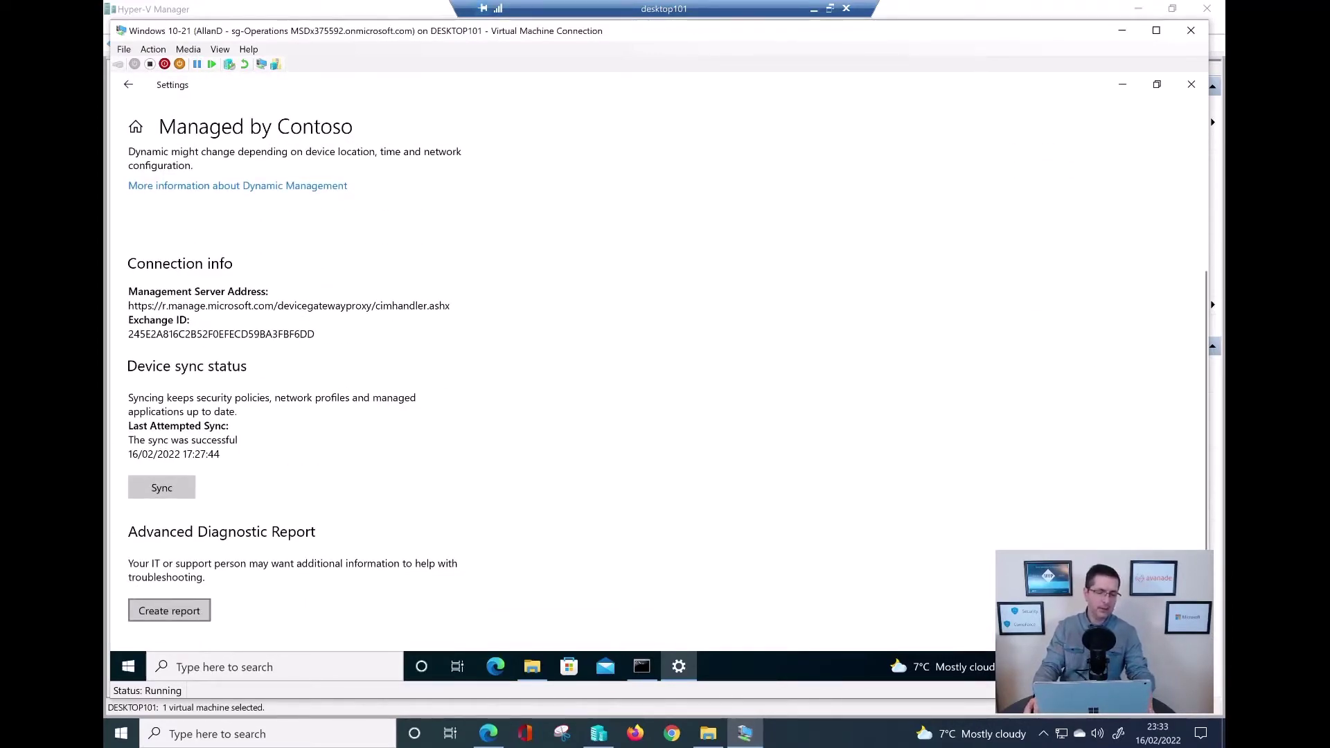
{"action": "key", "text": "super+plus"}
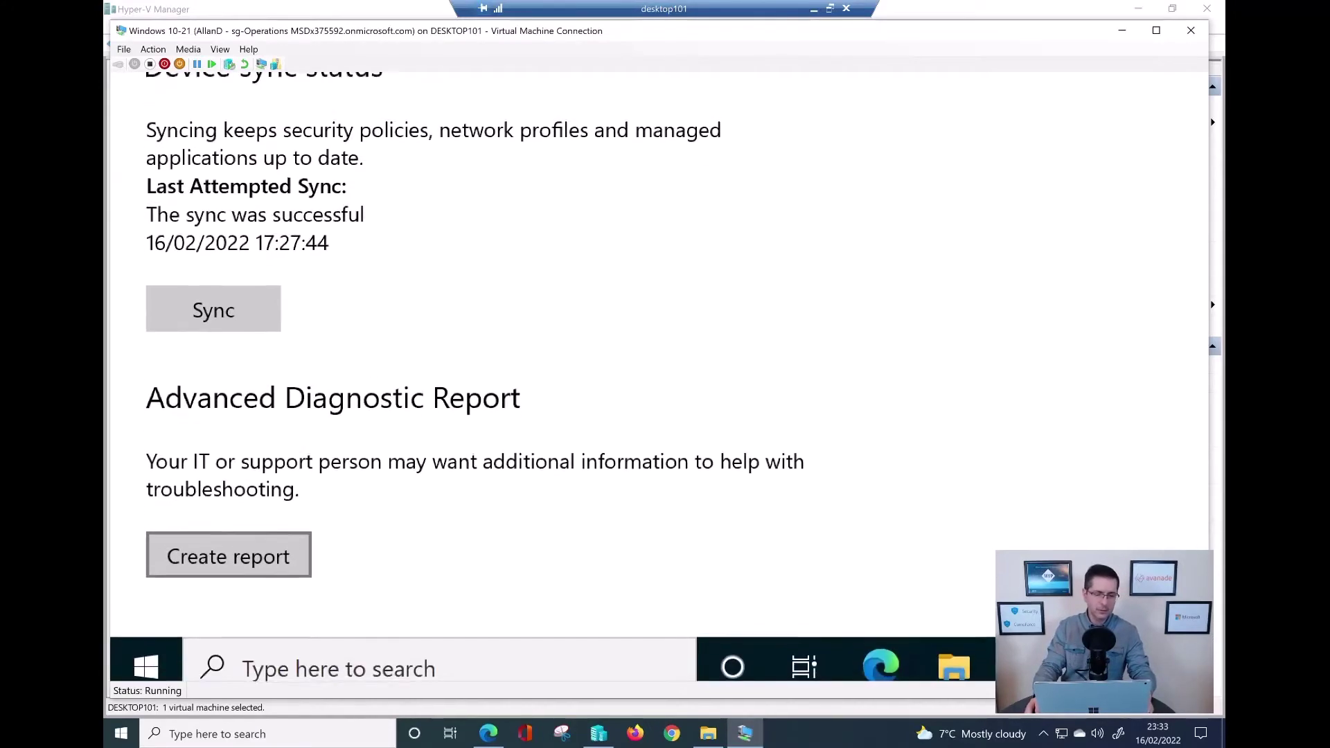
{"action": "key", "text": "super+minus"}
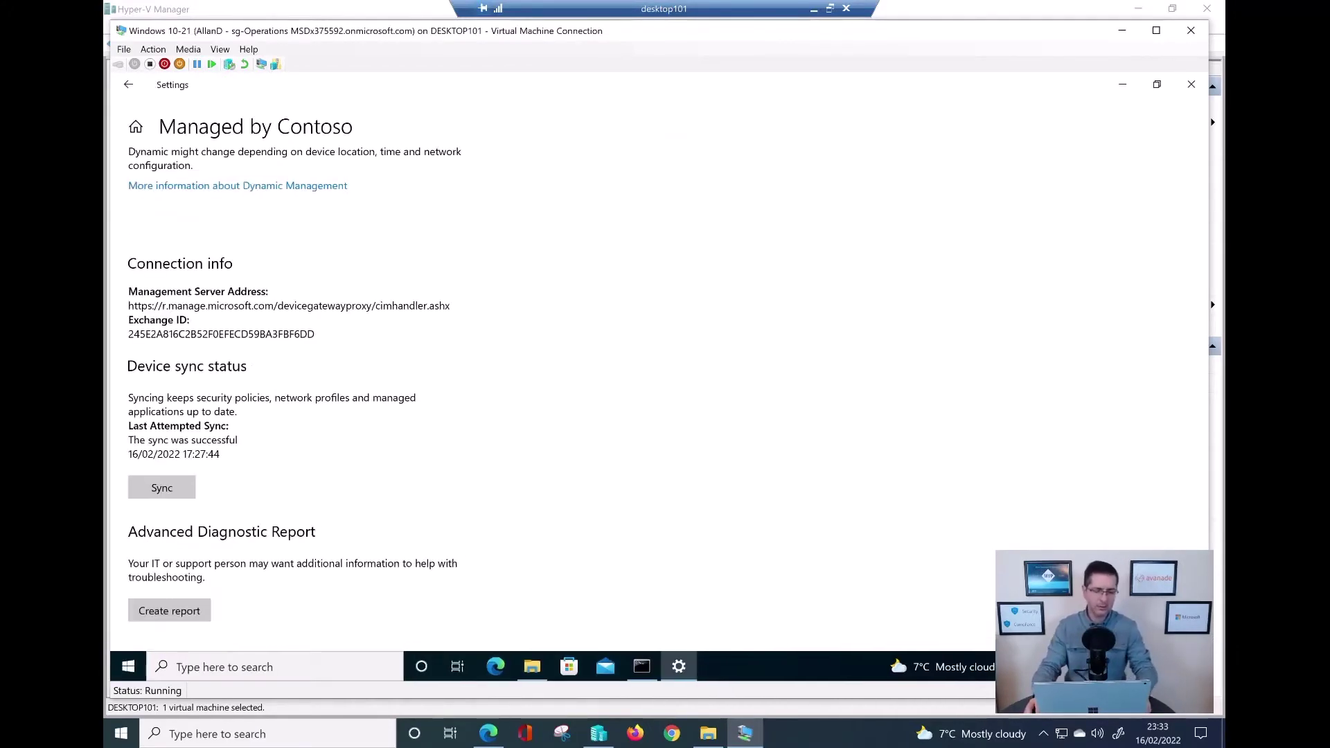
Step: Create the advanced diagnostic report and export the management log files to MDMDiagnostics
{"action": "left_click", "coordinate": [169, 610]}
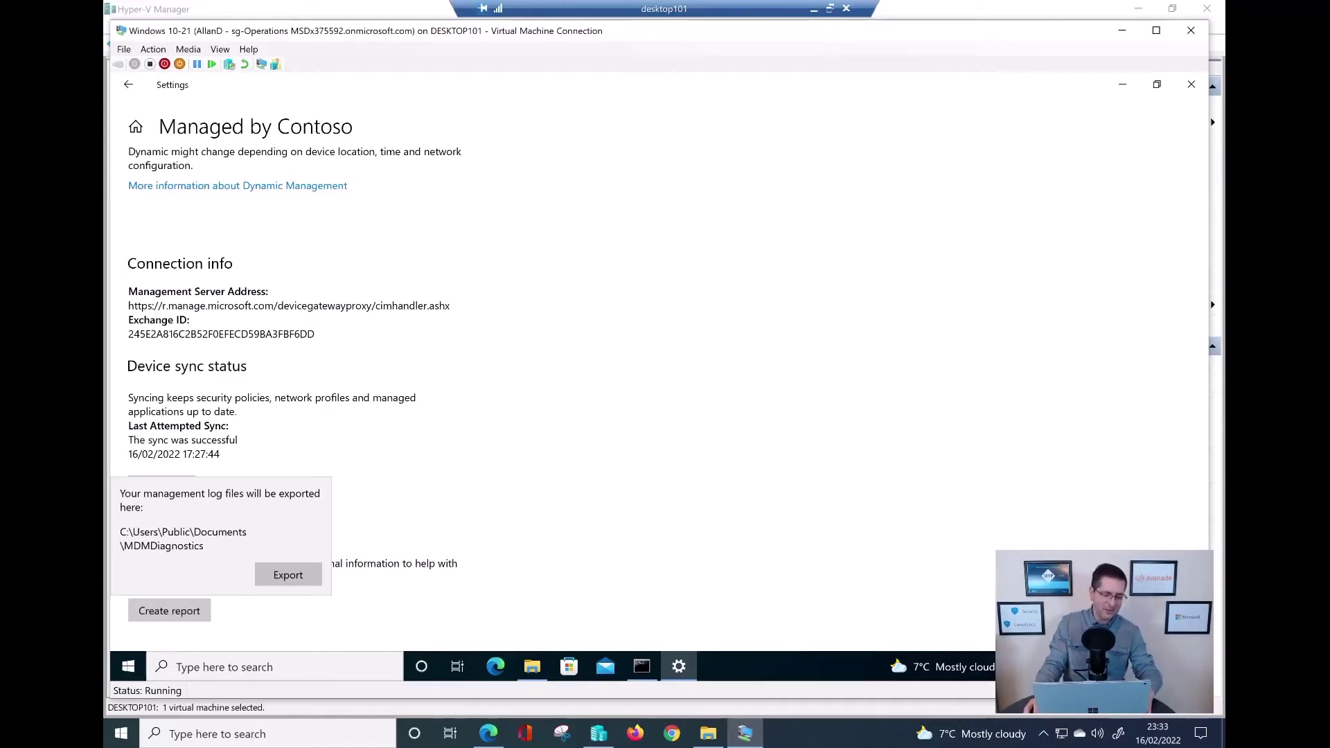
{"action": "key", "text": "super+plus"}
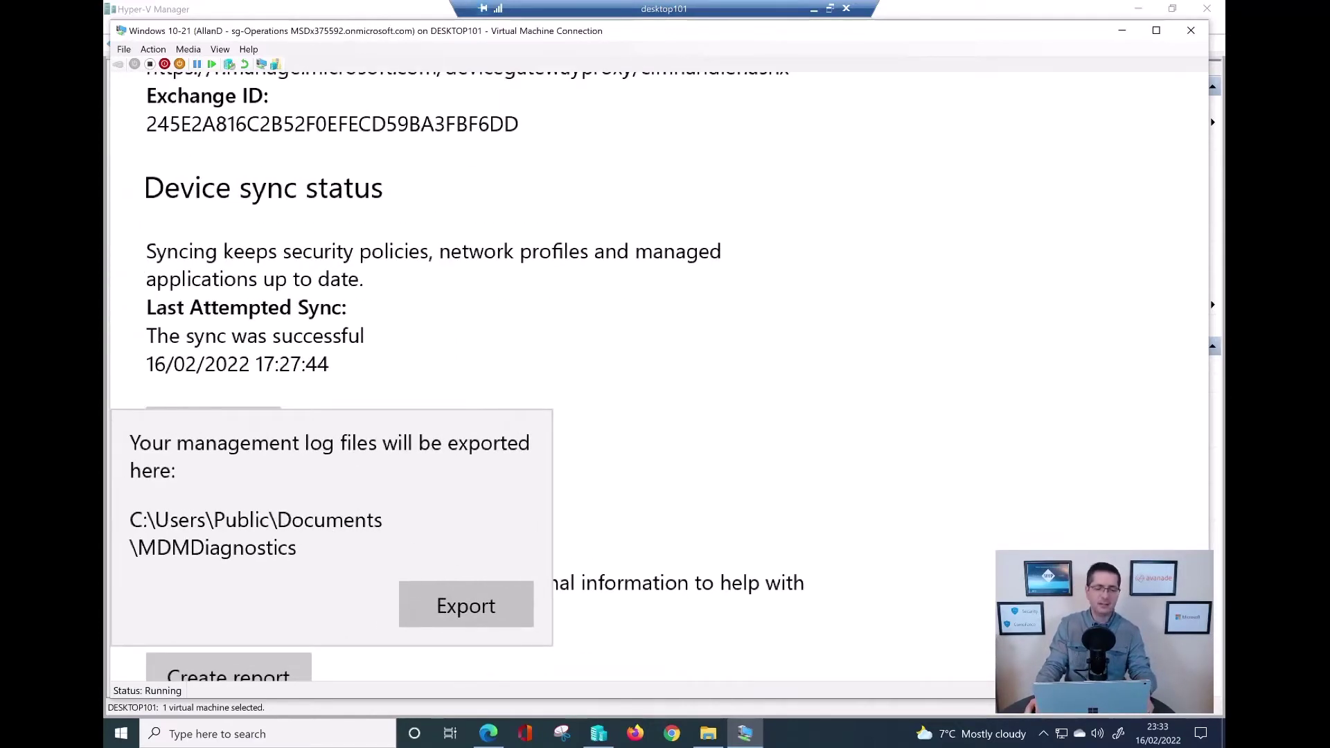
{"action": "key", "text": "super+Escape"}
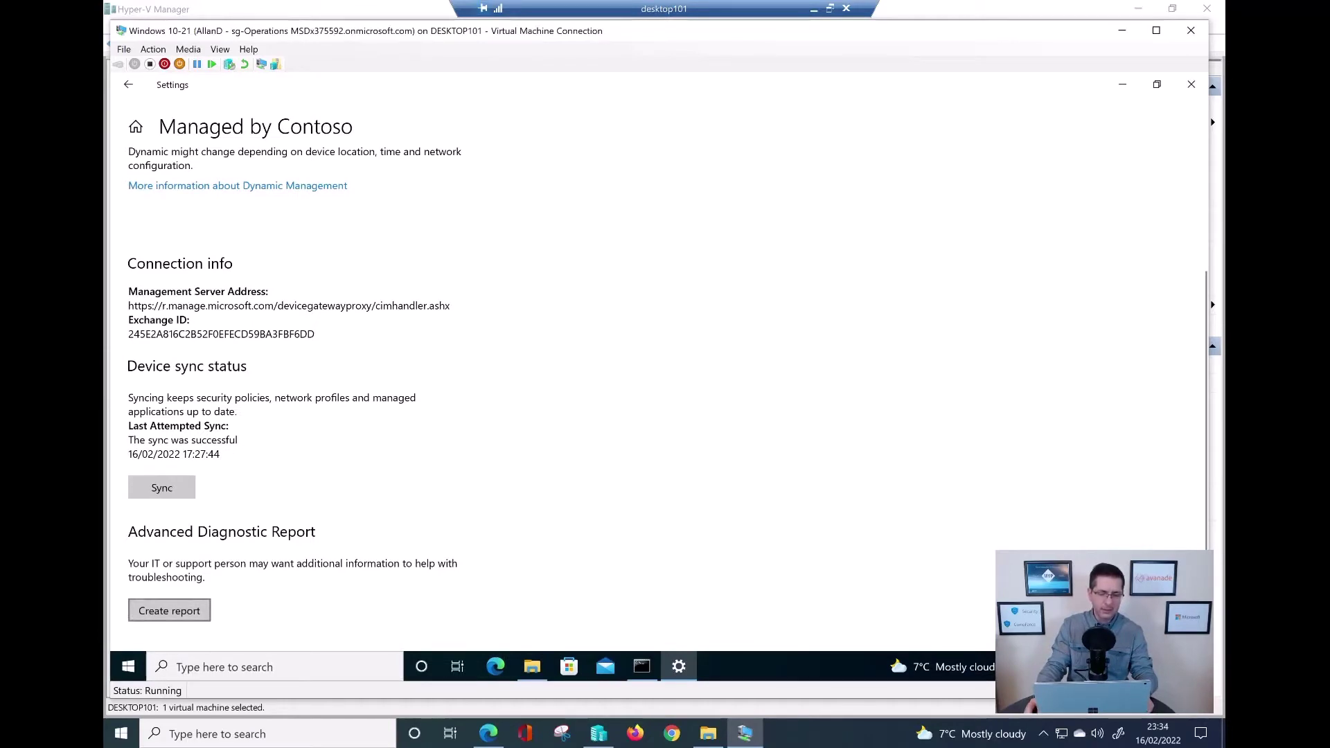
{"action": "left_click", "coordinate": [169, 611]}
{"action": "left_click", "coordinate": [288, 573]}
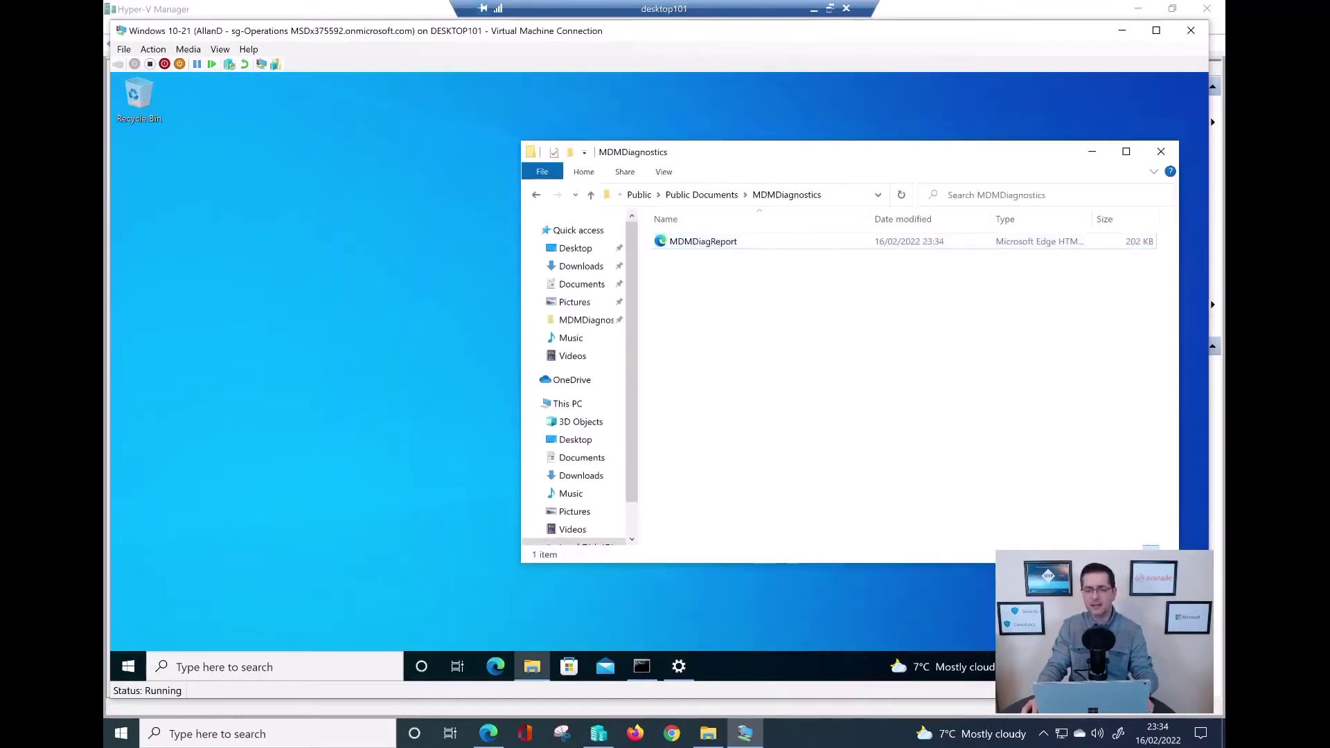
Step: Confirm the C:\Users\Public\Documents\MDMDiagnostics path and select the MDMDiagReport file
{"action": "left_click", "coordinate": [832, 195]}
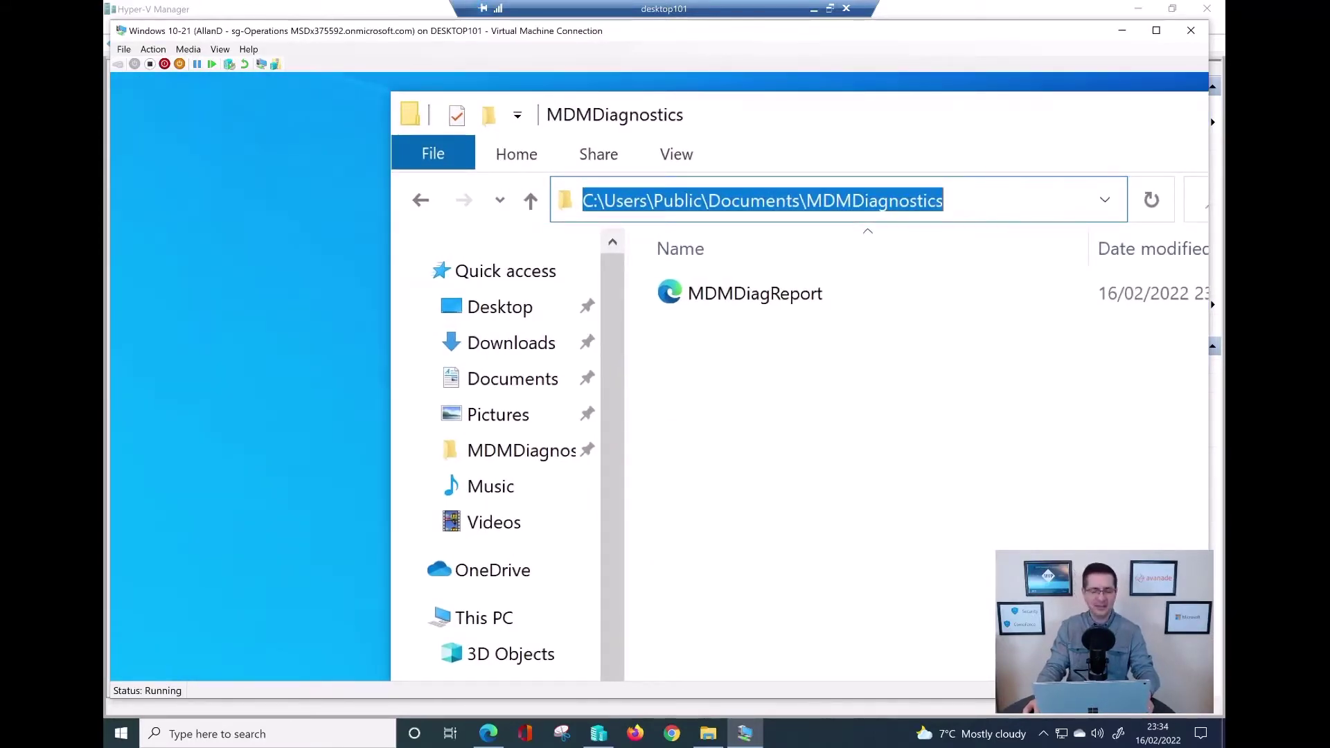
{"action": "left_click", "coordinate": [756, 293]}
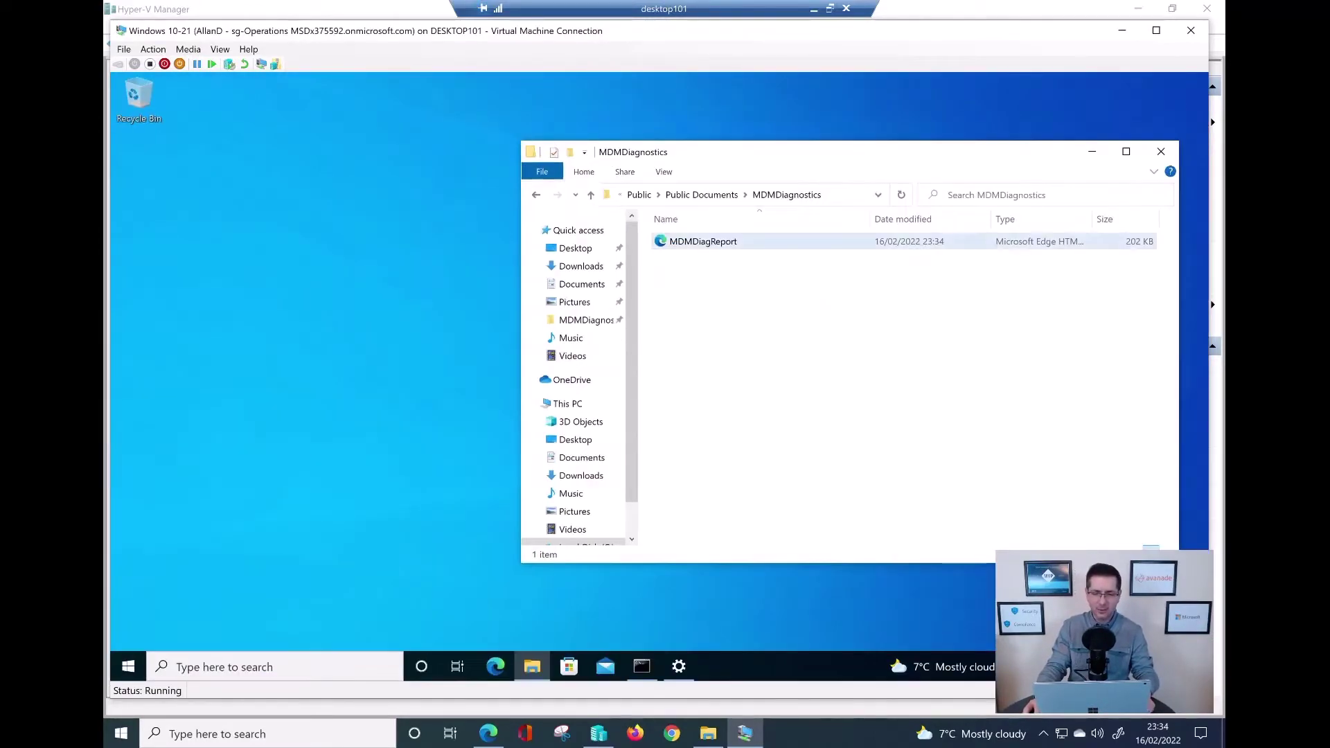
Step: Open MDMDiagReport in Edge and search 'MDMwins' to find MDMWinsOverGP under ControlPolicyConflict
{"action": "double_click", "coordinate": [703, 241]}
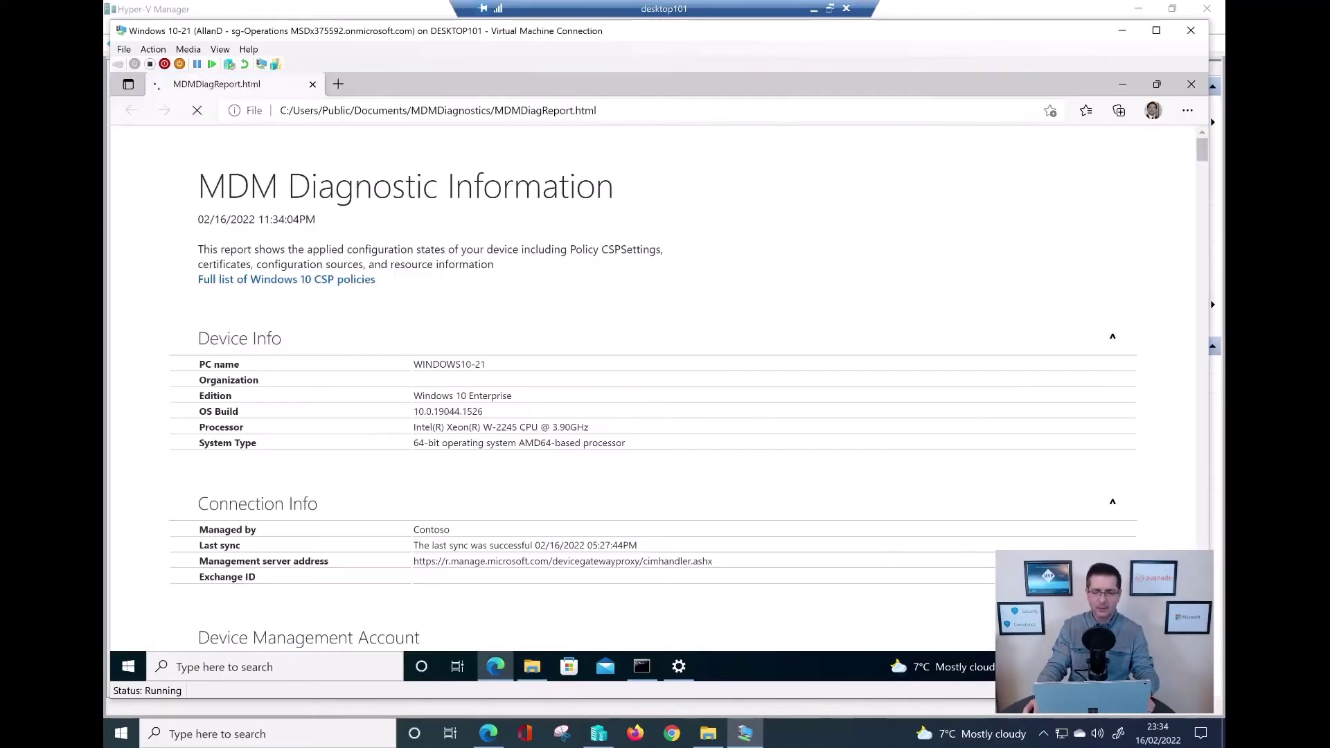
{"action": "scroll", "coordinate": [651, 388], "scroll_direction": "down", "scroll_amount": 15}
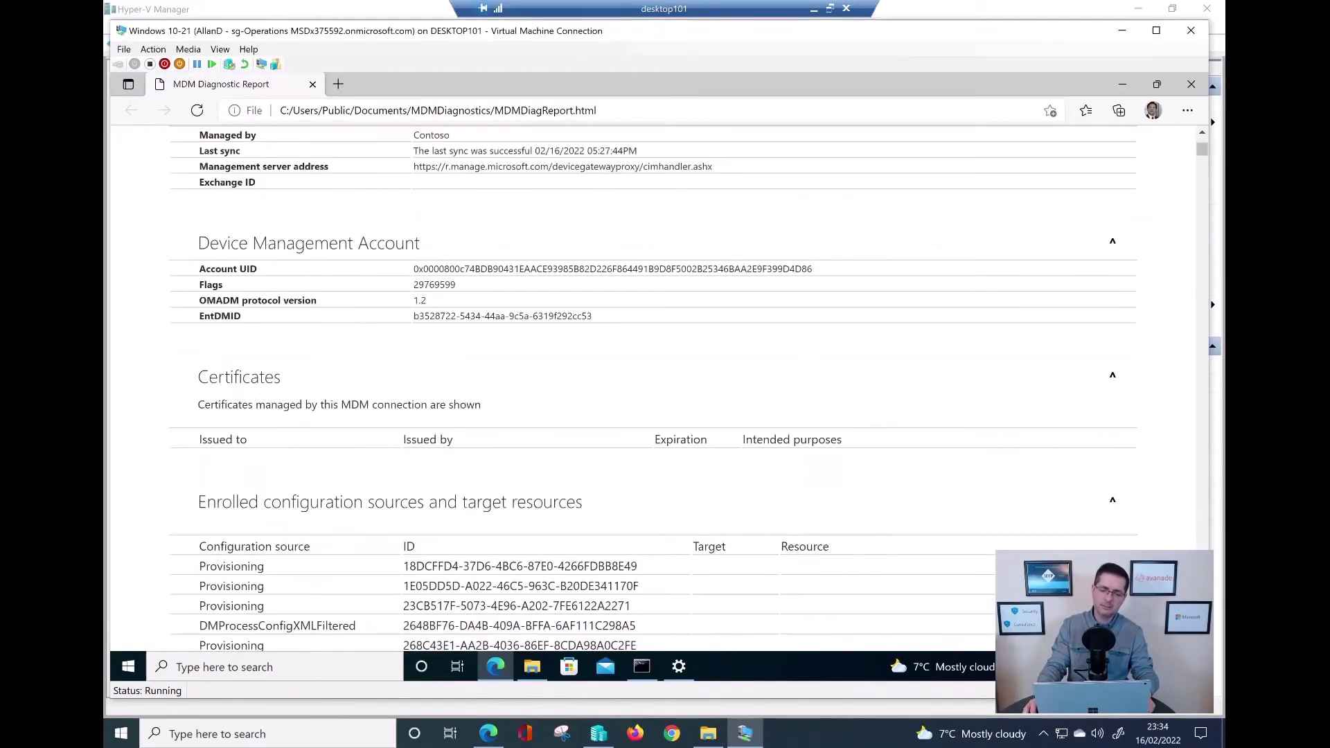
{"action": "scroll", "coordinate": [1112, 550], "scroll_direction": "down", "scroll_amount": 2}
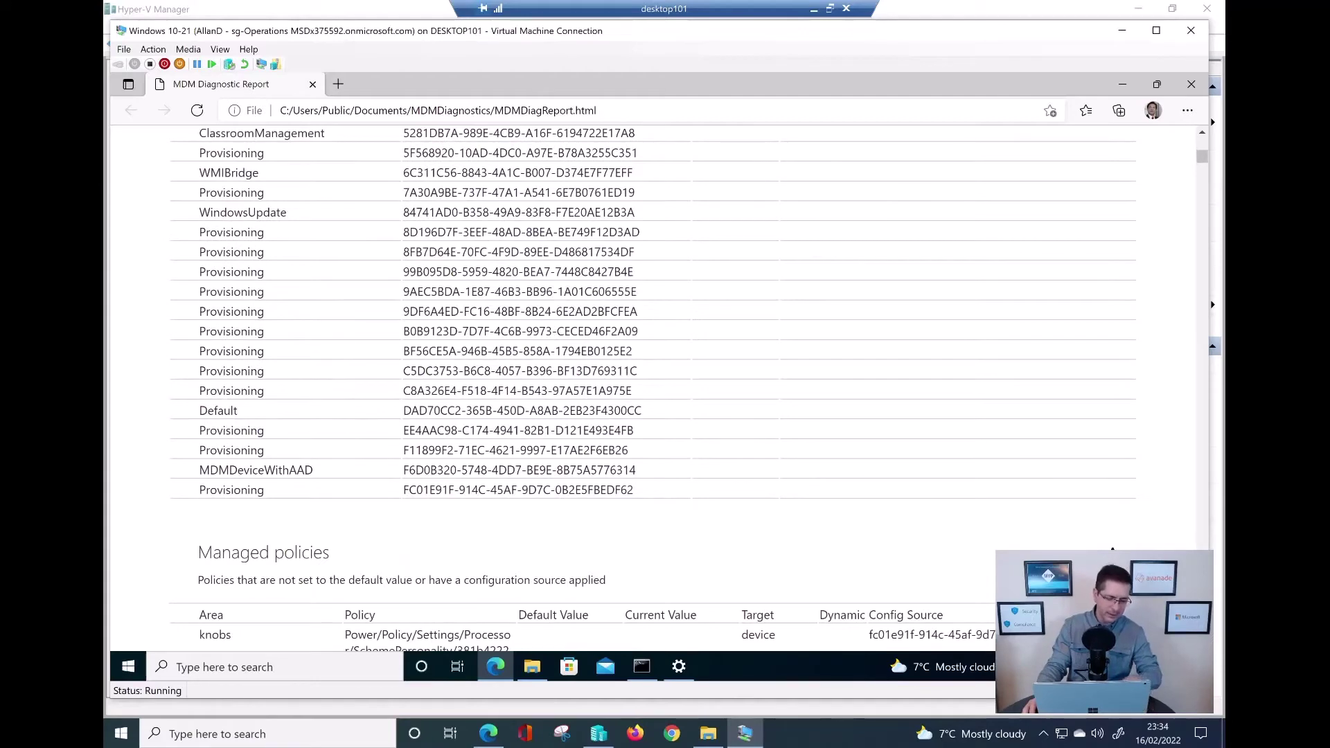
{"action": "key", "text": "ctrl+f"}
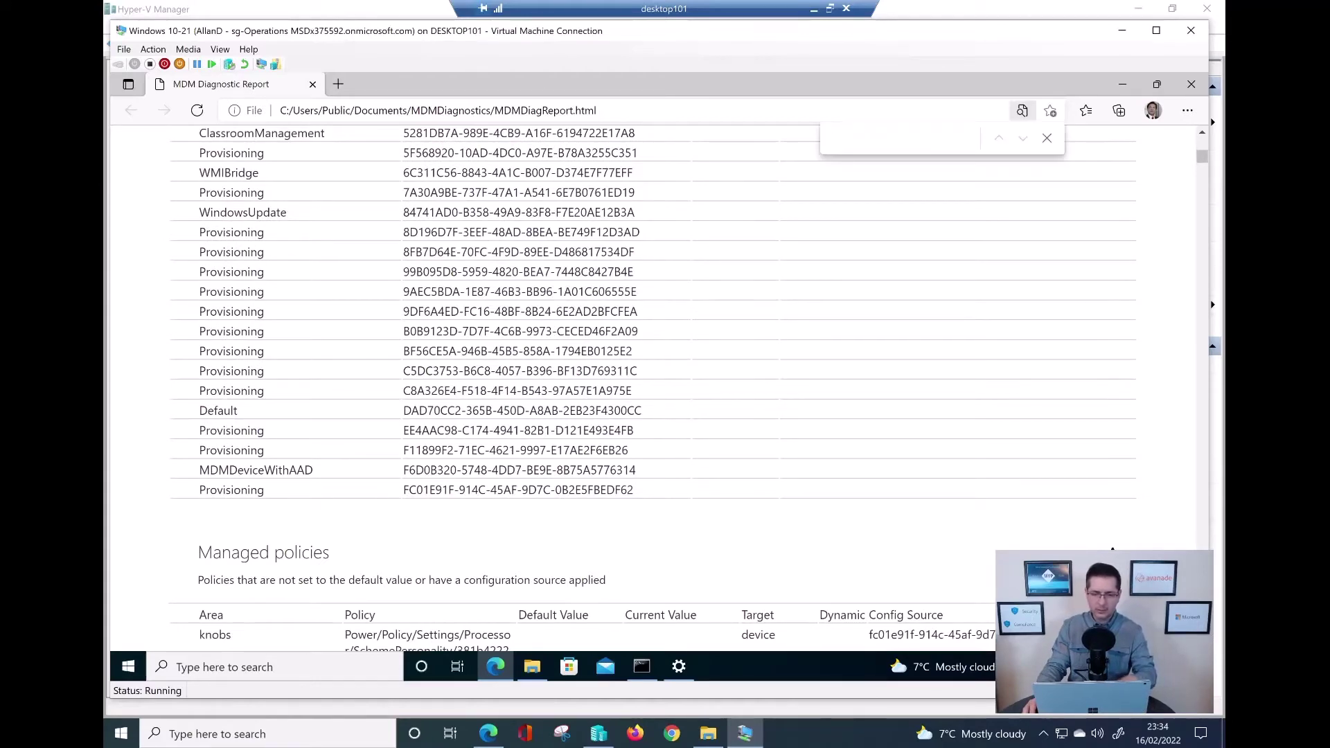
{"action": "type", "text": "MDMwins"}
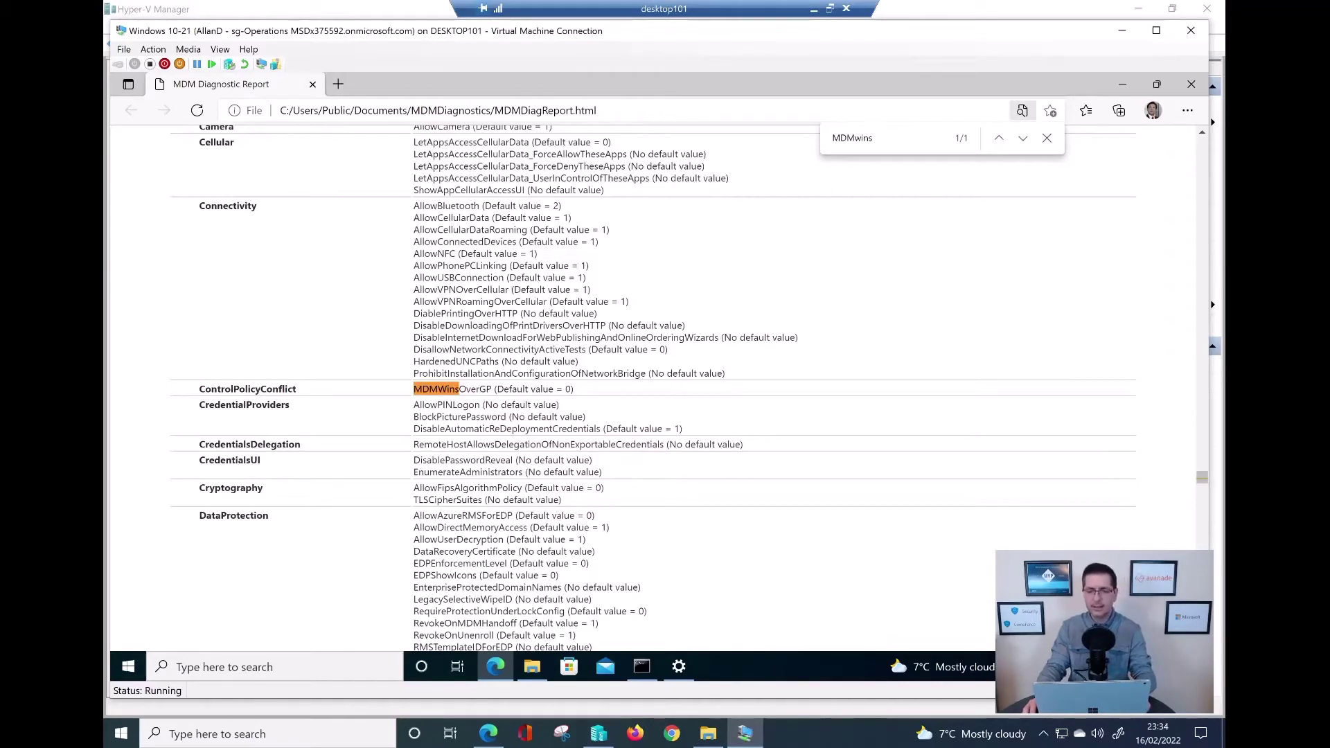
{"action": "scroll", "coordinate": [654, 388], "scroll_direction": "down", "scroll_amount": 2}
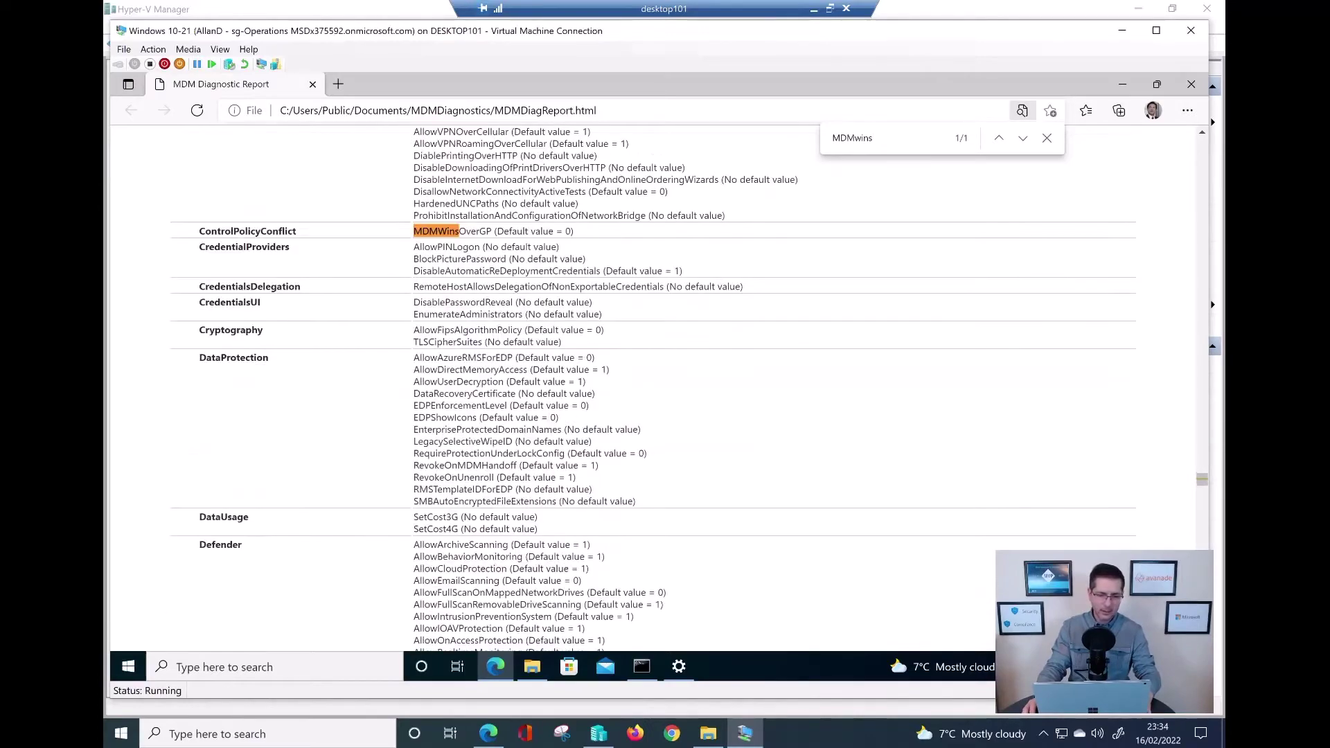
{"action": "key", "text": "super+plus"}
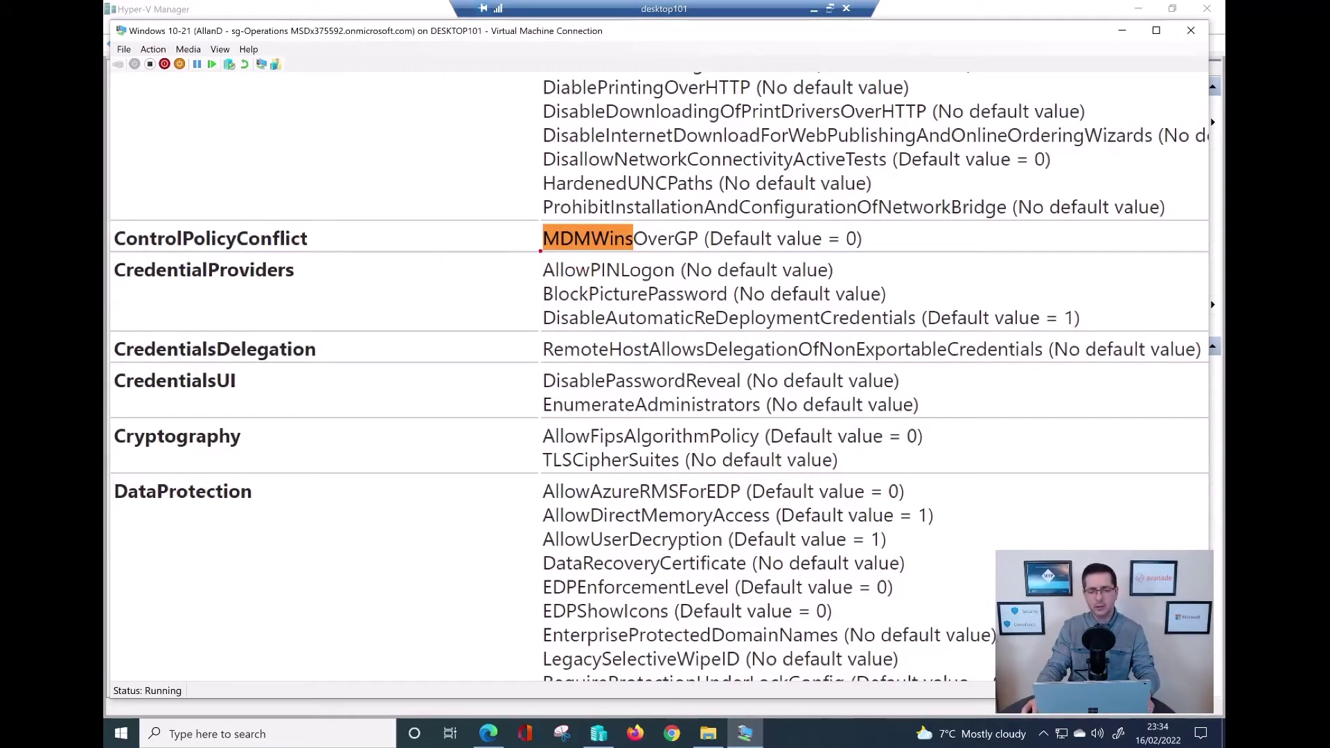
Step: Mark the MDMWinsOverGP setting name and its Default value of 0 in the report
{"action": "left_click_drag", "start_coordinate": [541, 251], "coordinate": [672, 252]}
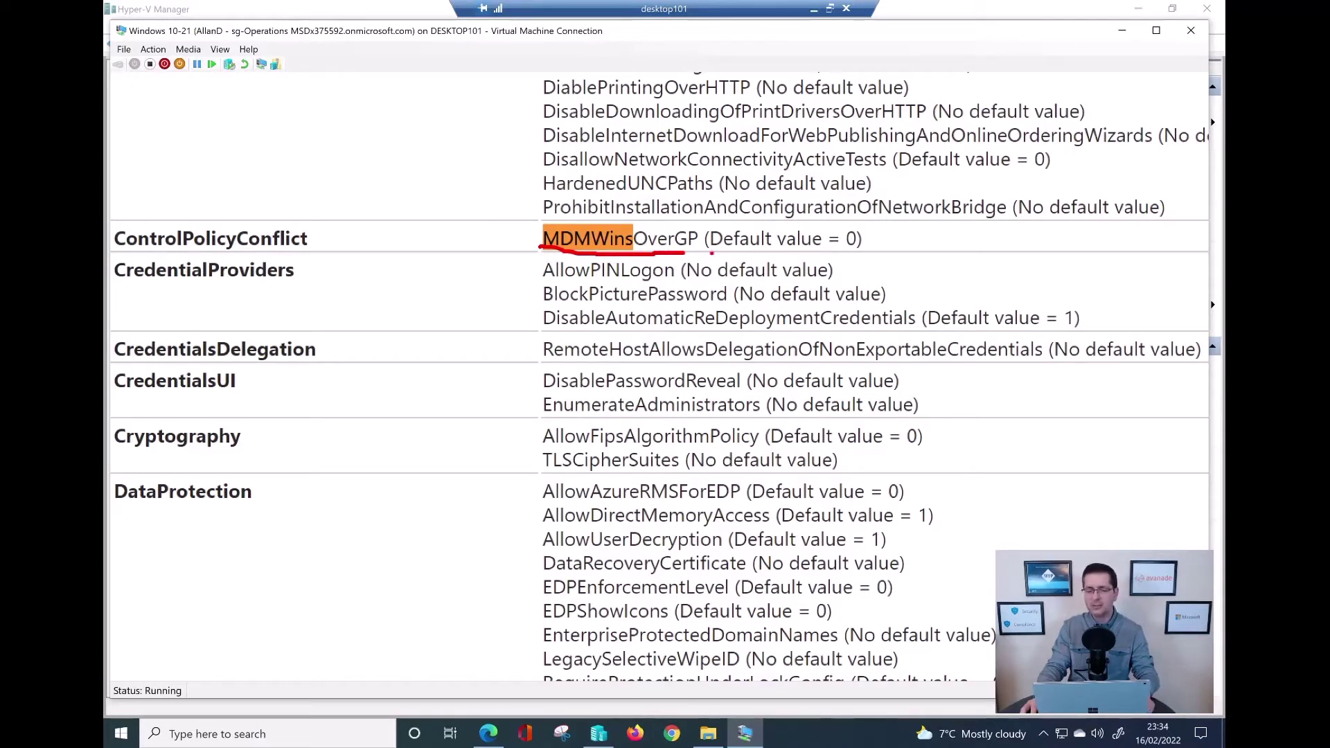
{"action": "left_click_drag", "start_coordinate": [835, 253], "coordinate": [863, 247]}
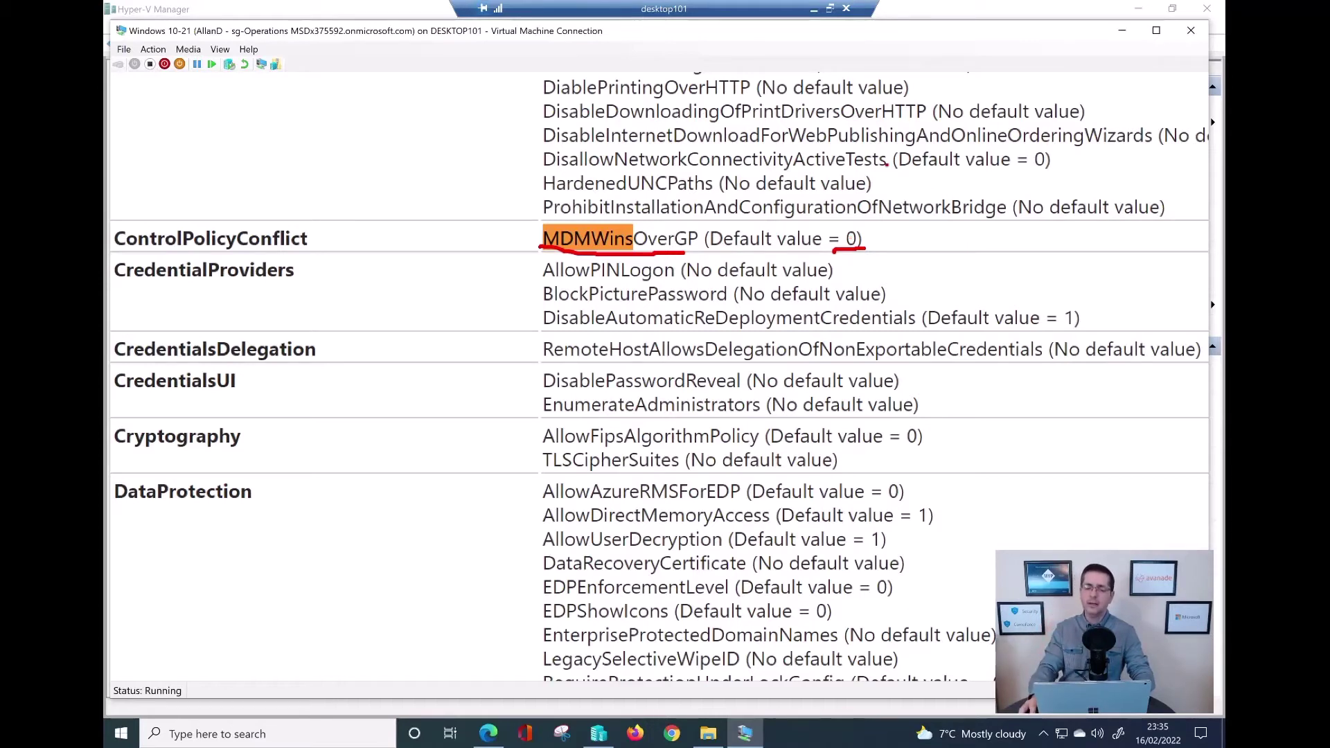
{"action": "mouse_move", "coordinate": [818, 239]}
{"action": "left_mouse_down"}
{"action": "mouse_move", "coordinate": [879, 269]}
{"action": "mouse_move", "coordinate": [856, 216]}
{"action": "mouse_move", "coordinate": [817, 236]}
{"action": "left_mouse_up"}
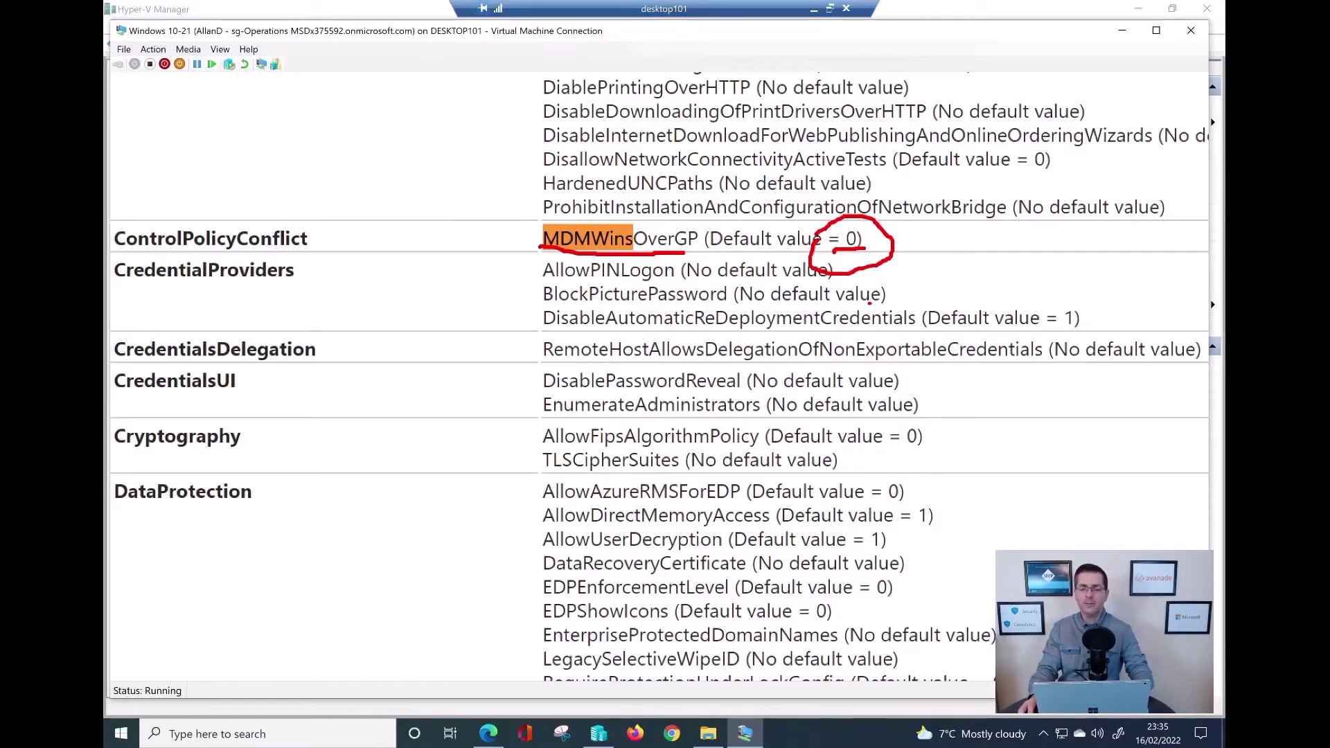
{"action": "key", "text": "Escape"}
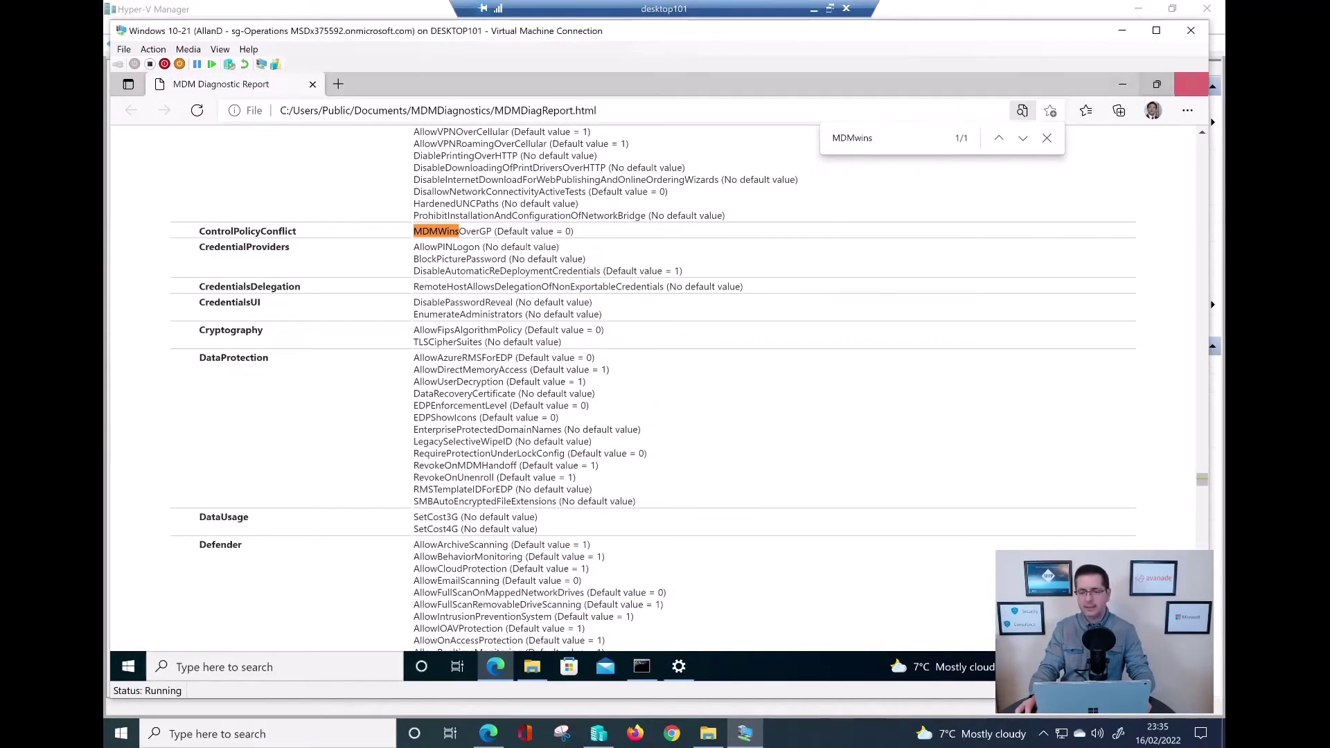
Step: Close the report and select the ./Vendor/MSFT/Policy/Config/ControlPolicyConflict/MDMWinsOverGP path in Notepad
{"action": "left_click", "coordinate": [1192, 84]}
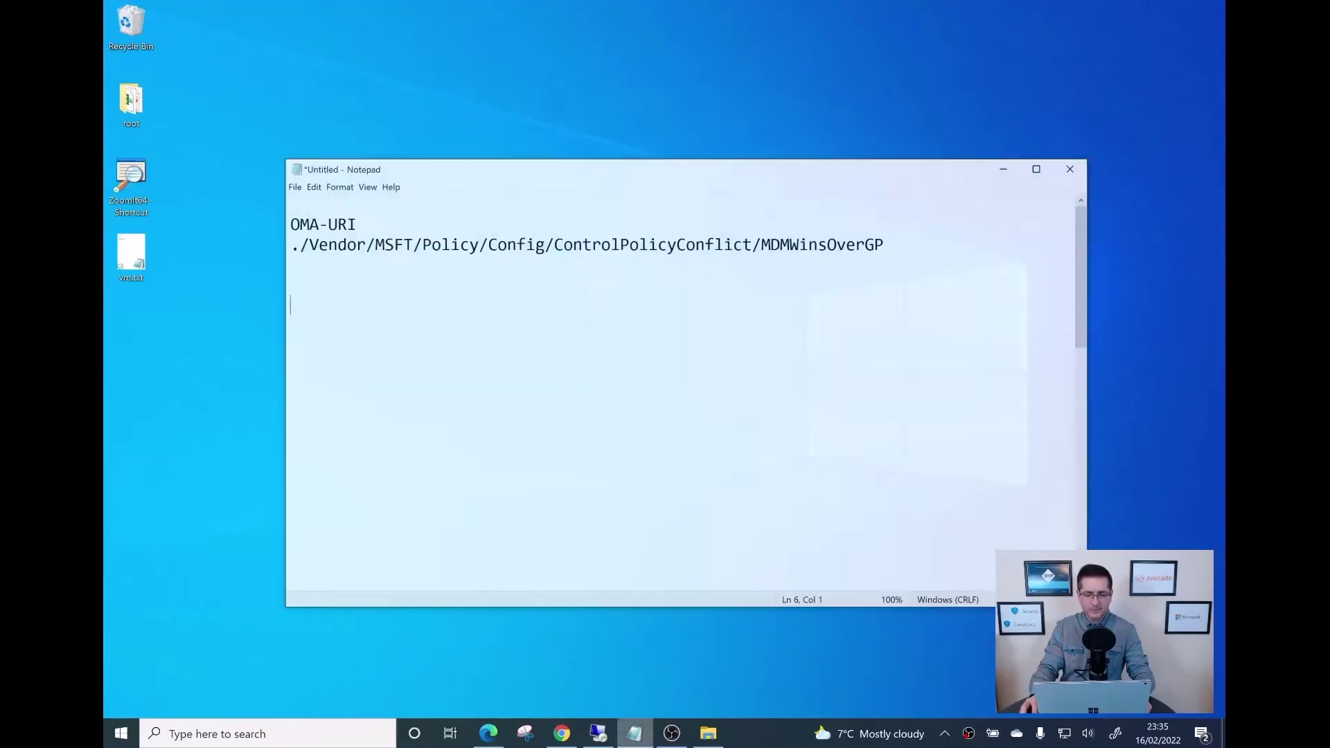
{"action": "key", "text": "ctrl+shift+Left"}
{"action": "key", "text": "ctrl+shift+Left"}
{"action": "key", "text": "ctrl+shift+Left"}
{"action": "key", "text": "ctrl+shift+Left"}
{"action": "key", "text": "ctrl+shift+Left"}
{"action": "key", "text": "ctrl+shift+Left"}
{"action": "key", "text": "ctrl+shift+Left"}
{"action": "key", "text": "ctrl+shift+Left"}
{"action": "key", "text": "ctrl+shift+Left"}
{"action": "key", "text": "ctrl+shift+Left"}
{"action": "key", "text": "ctrl+shift+Left"}
{"action": "key", "text": "ctrl+shift+Left"}
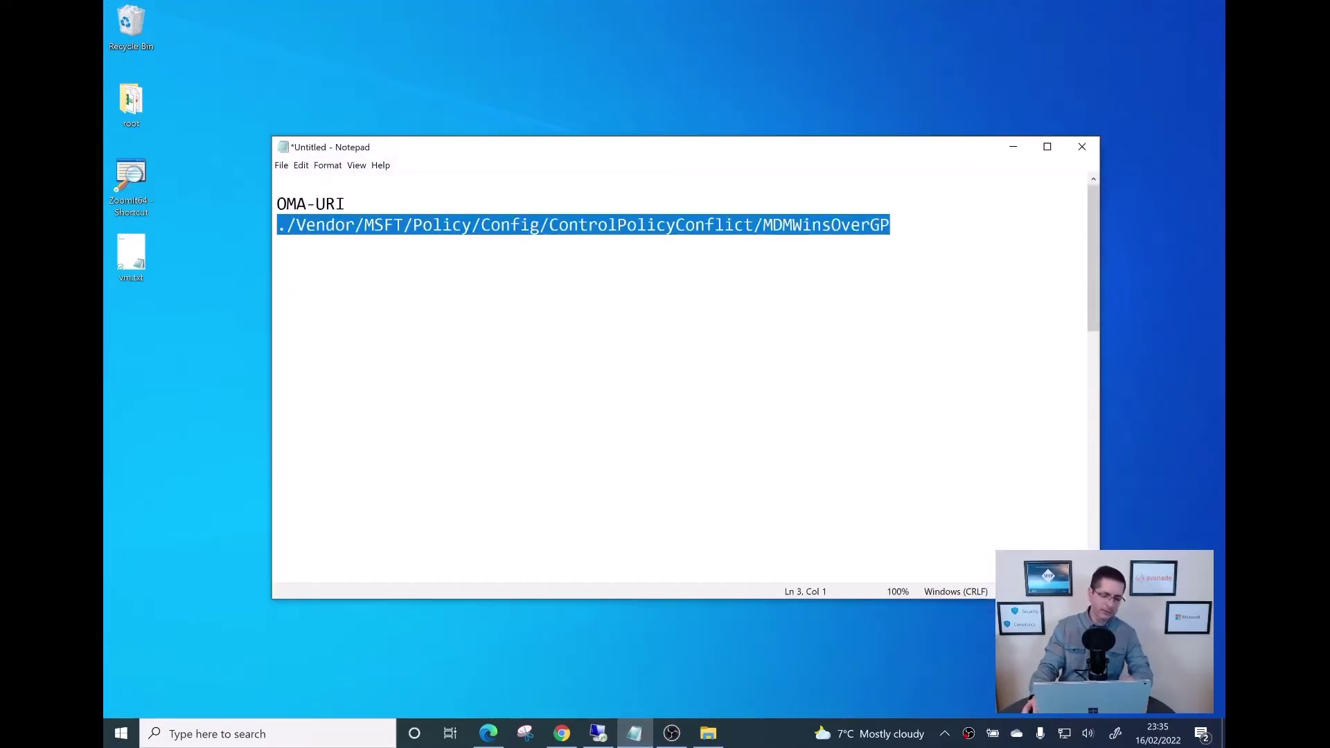
{"action": "key", "text": "Down"}
{"action": "key", "text": "Down"}
{"action": "key", "text": "Down"}
{"action": "key", "text": "Down"}
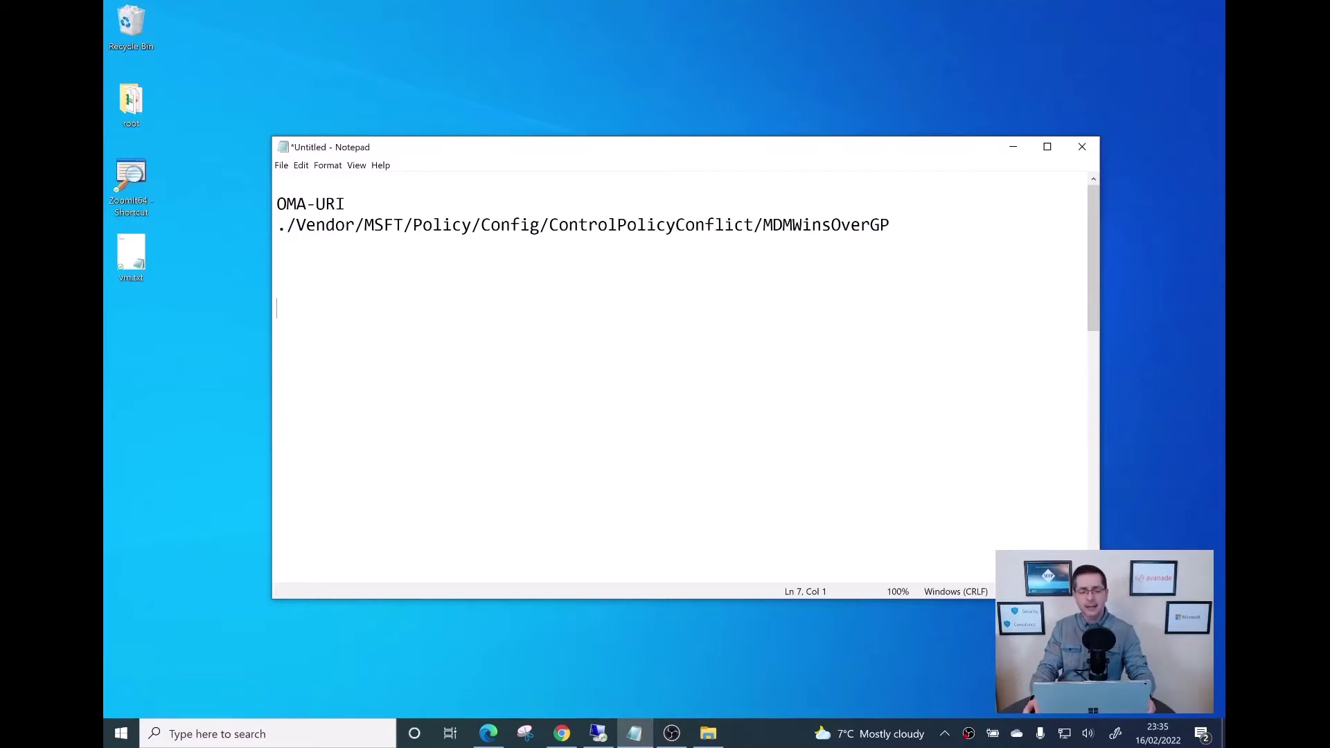
{"action": "left_click_drag", "start_coordinate": [277, 225], "coordinate": [890, 224]}
{"action": "left_click", "coordinate": [277, 245]}
{"action": "left_click_drag", "start_coordinate": [774, 224], "coordinate": [277, 224]}
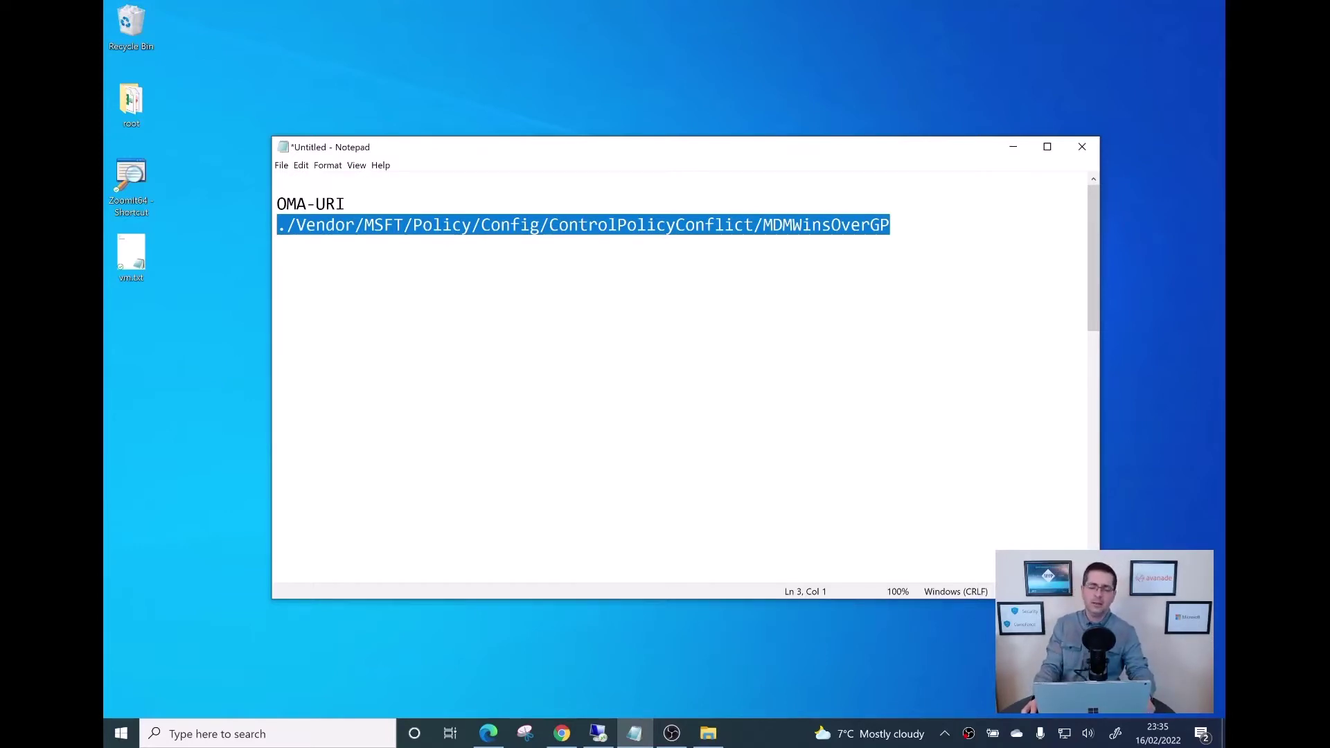
Step: Minimize Notepad, return to the Endpoint Manager tab in Chrome, and open Devices > Configuration profiles
{"action": "left_click", "coordinate": [1013, 146]}
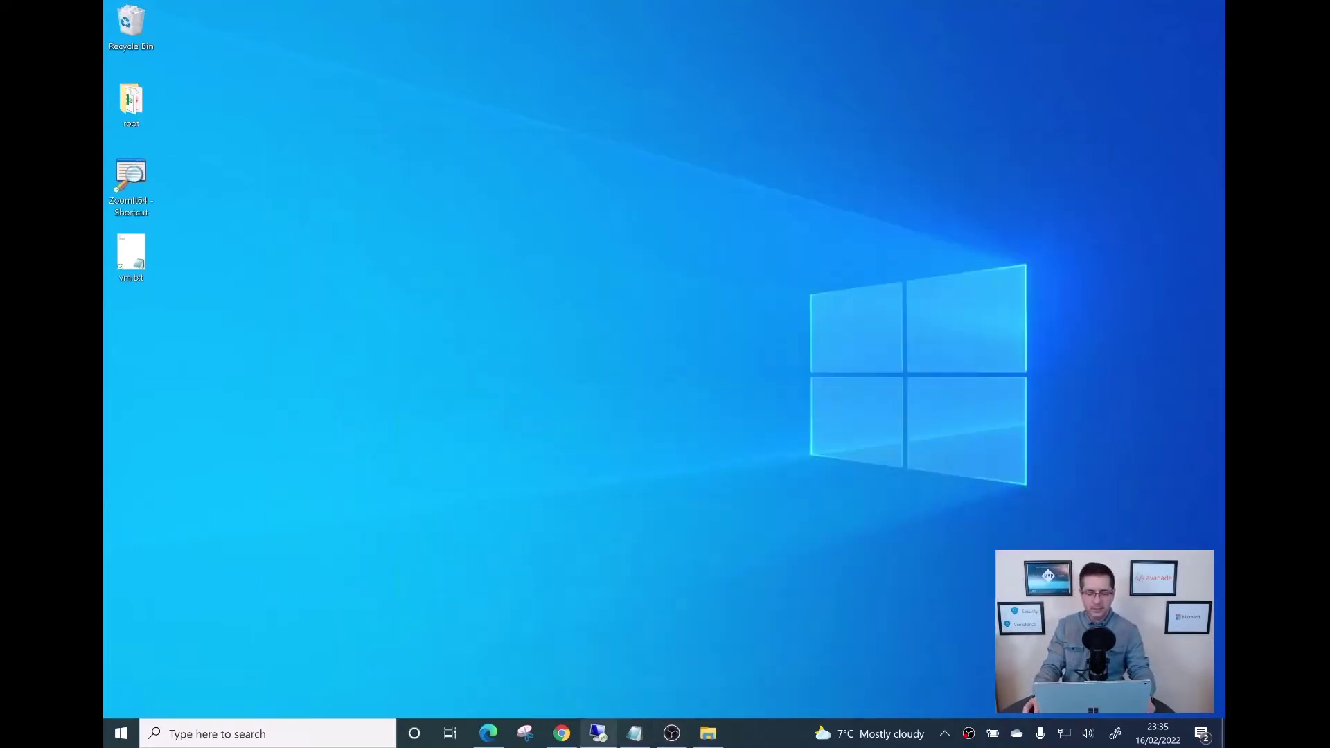
{"action": "left_click", "coordinate": [562, 733]}
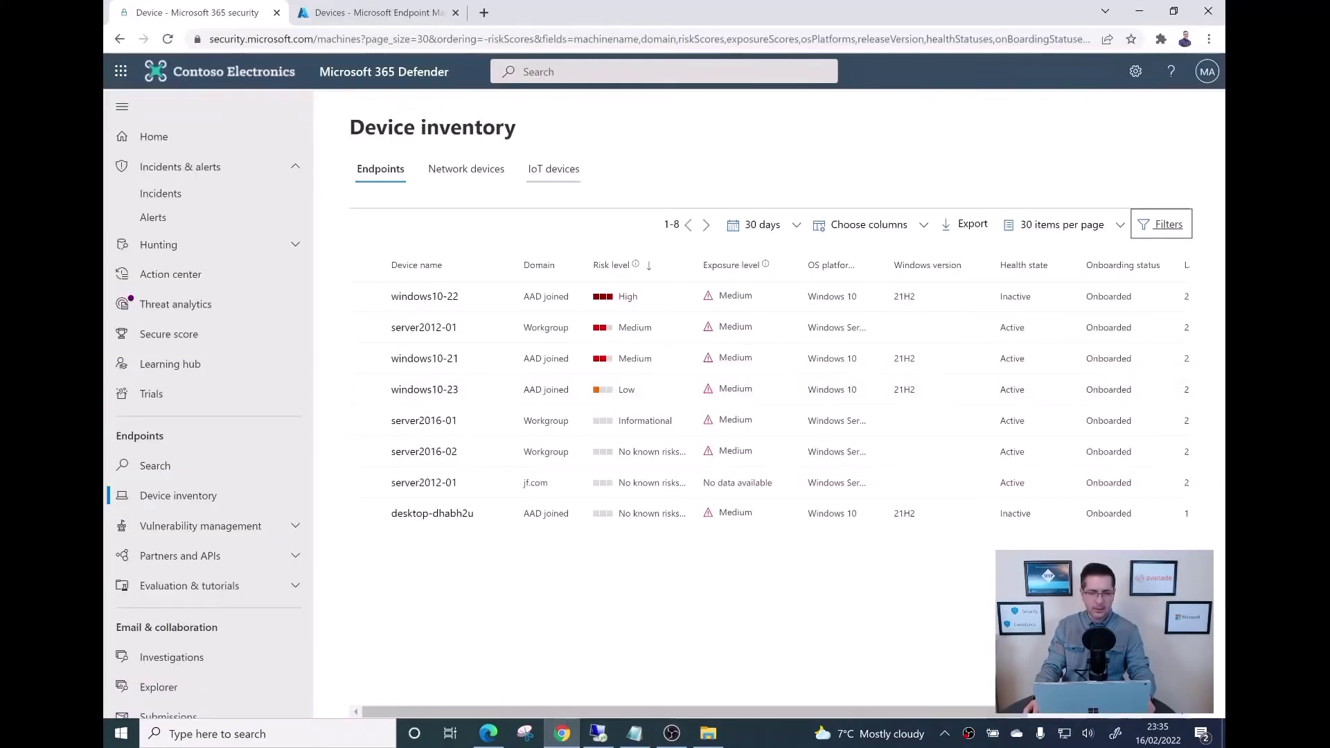
{"action": "left_click", "coordinate": [374, 12]}
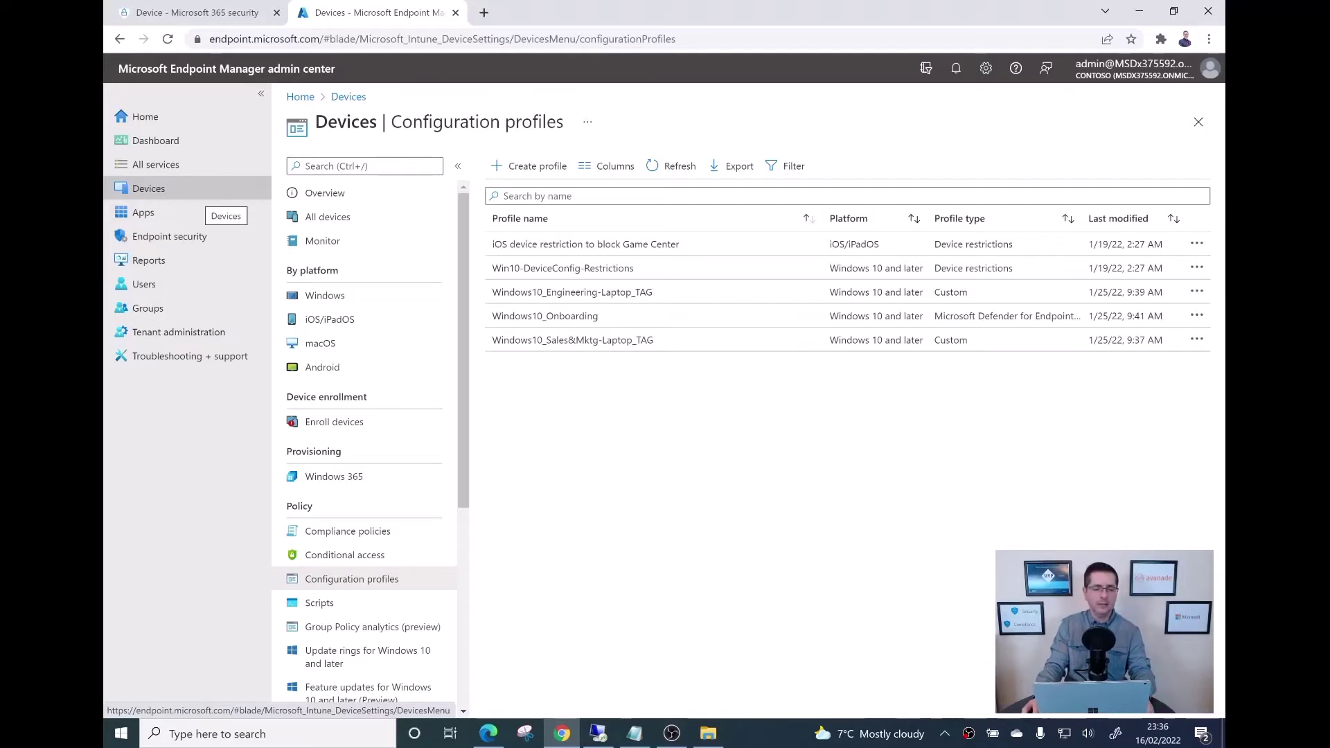
{"action": "left_click", "coordinate": [191, 191]}
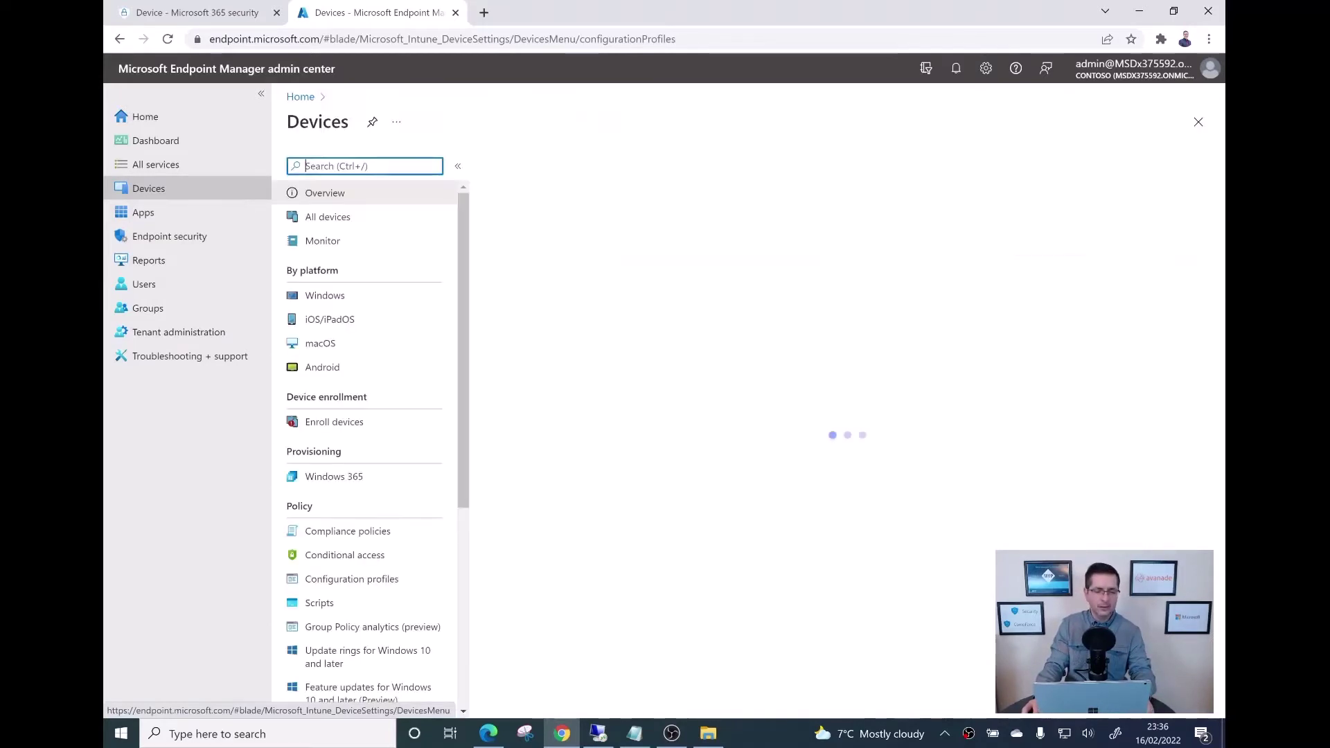
{"action": "scroll", "coordinate": [367, 468], "scroll_direction": "down", "scroll_amount": 5}
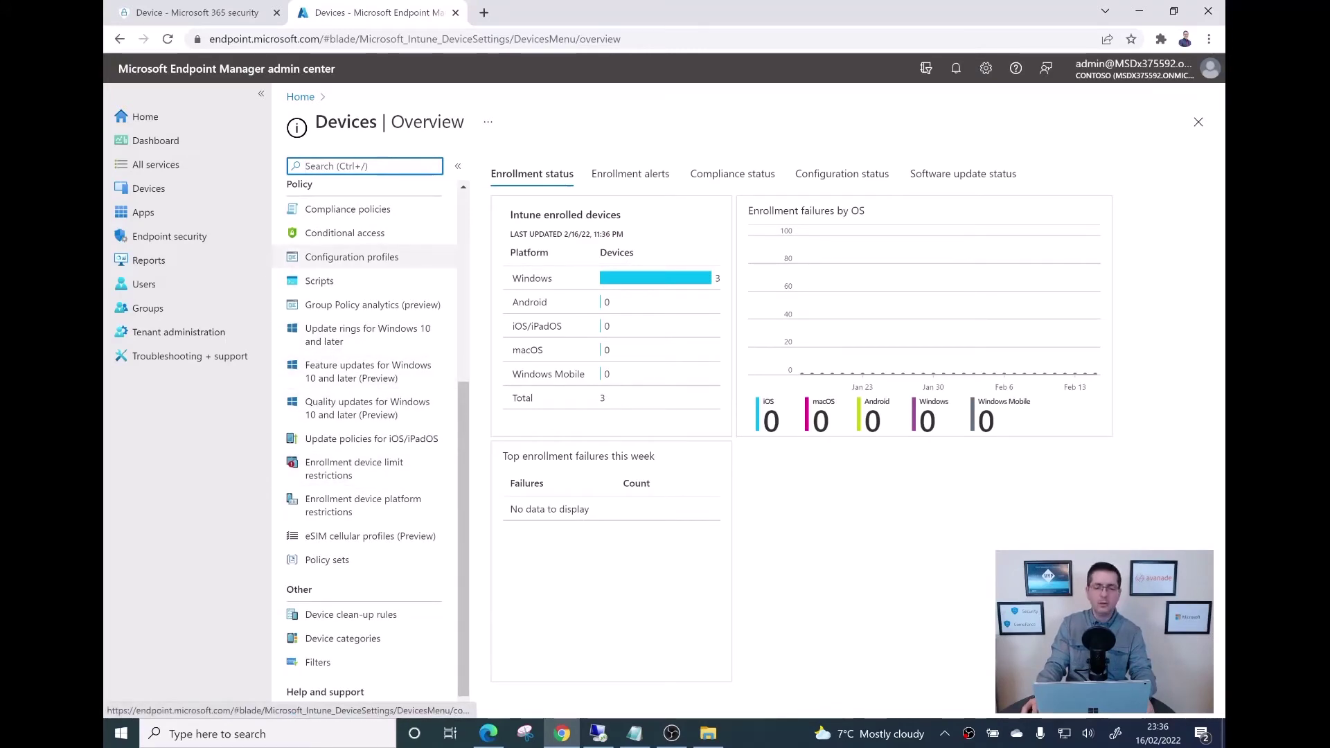
{"action": "left_click", "coordinate": [352, 257]}
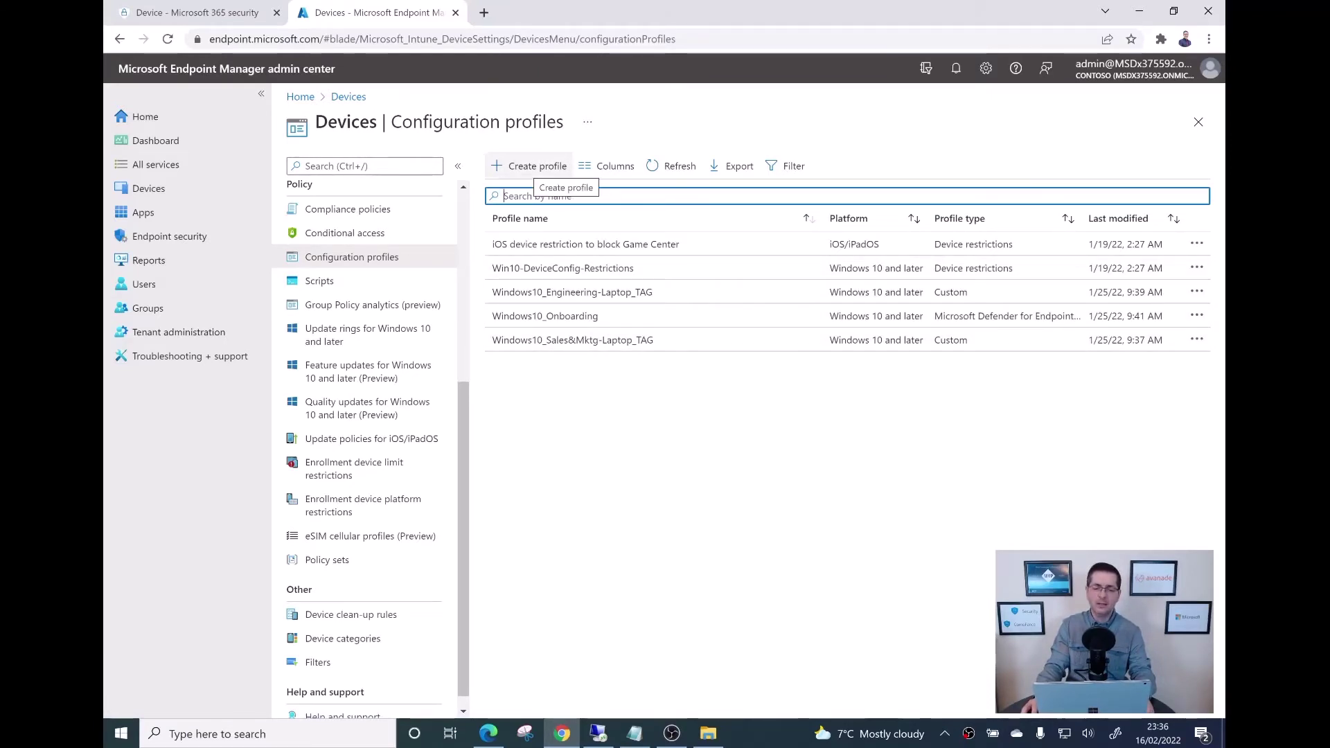
Step: Create a profile with platform Windows 10 and later, profile type Templates, template Custom
{"action": "left_click", "coordinate": [530, 166]}
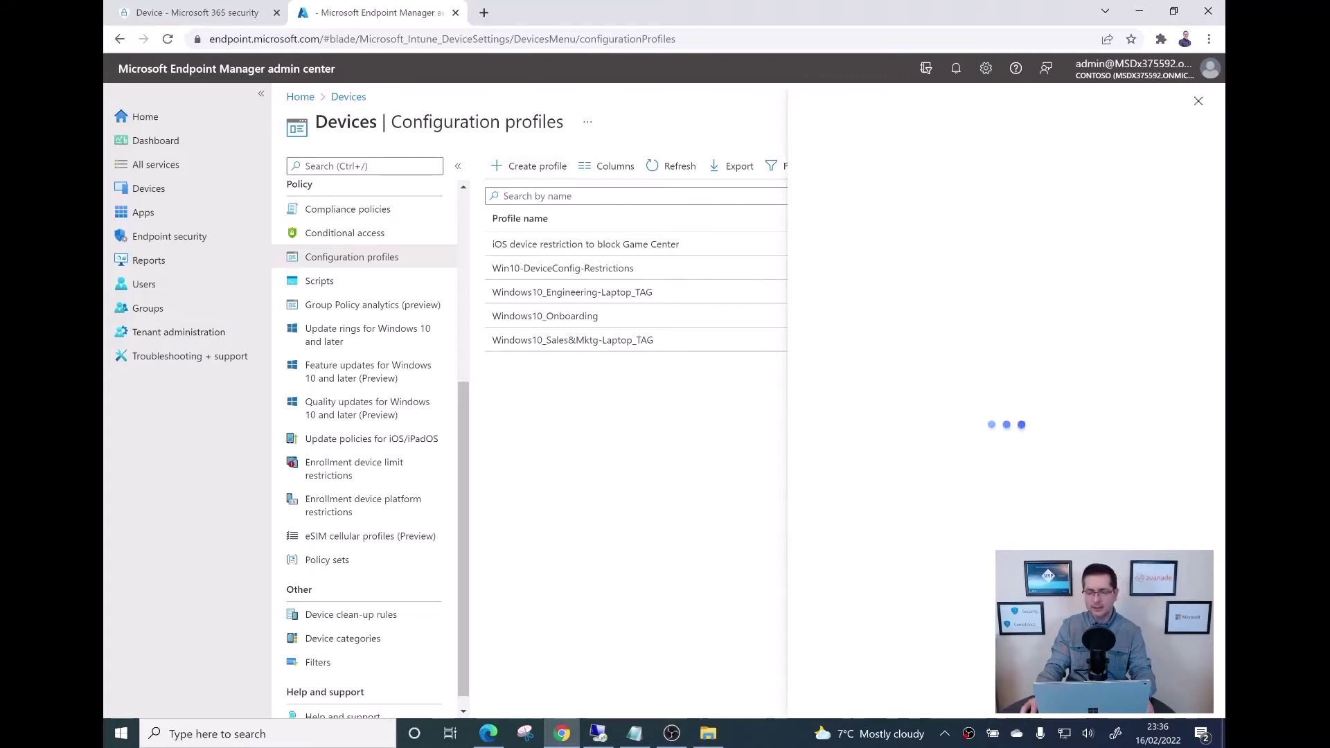
{"action": "key", "text": "Return"}
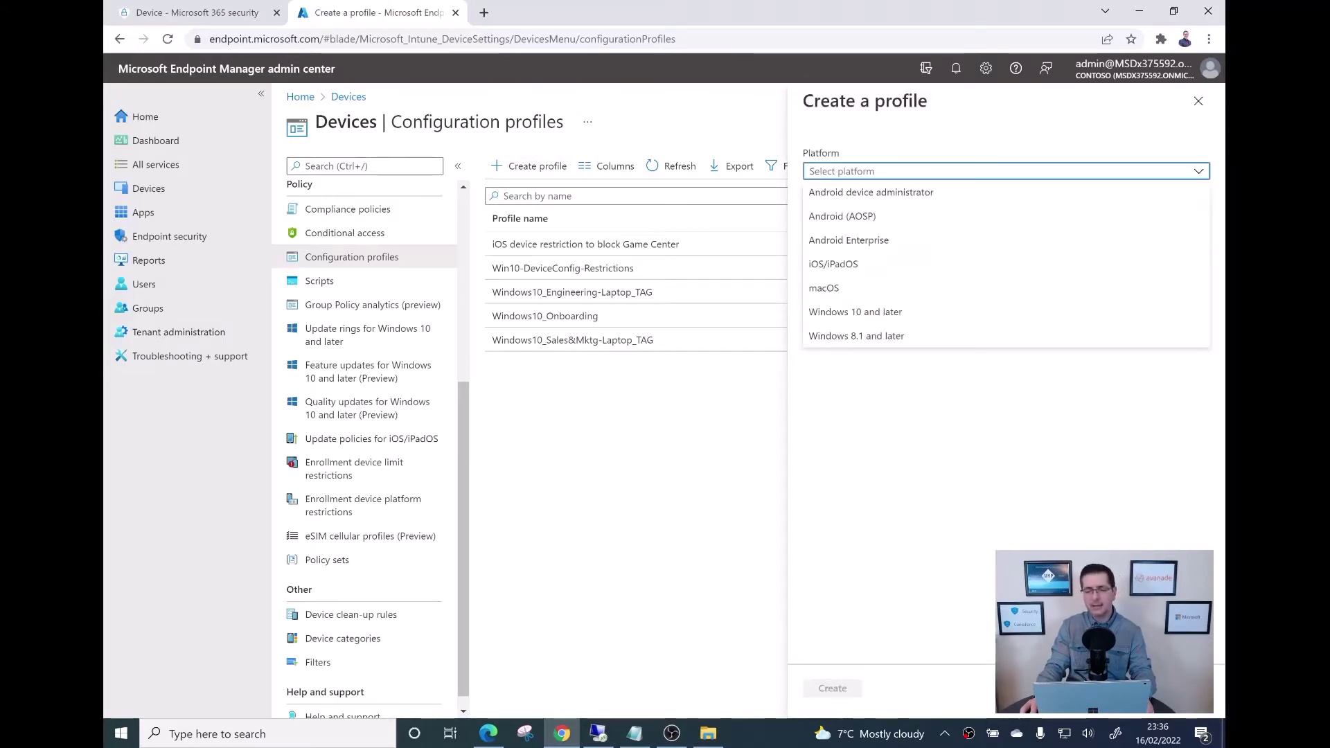
{"action": "key", "text": "Down"}
{"action": "key", "text": "Down"}
{"action": "key", "text": "Down"}
{"action": "key", "text": "Down"}
{"action": "key", "text": "Down"}
{"action": "key", "text": "Down"}
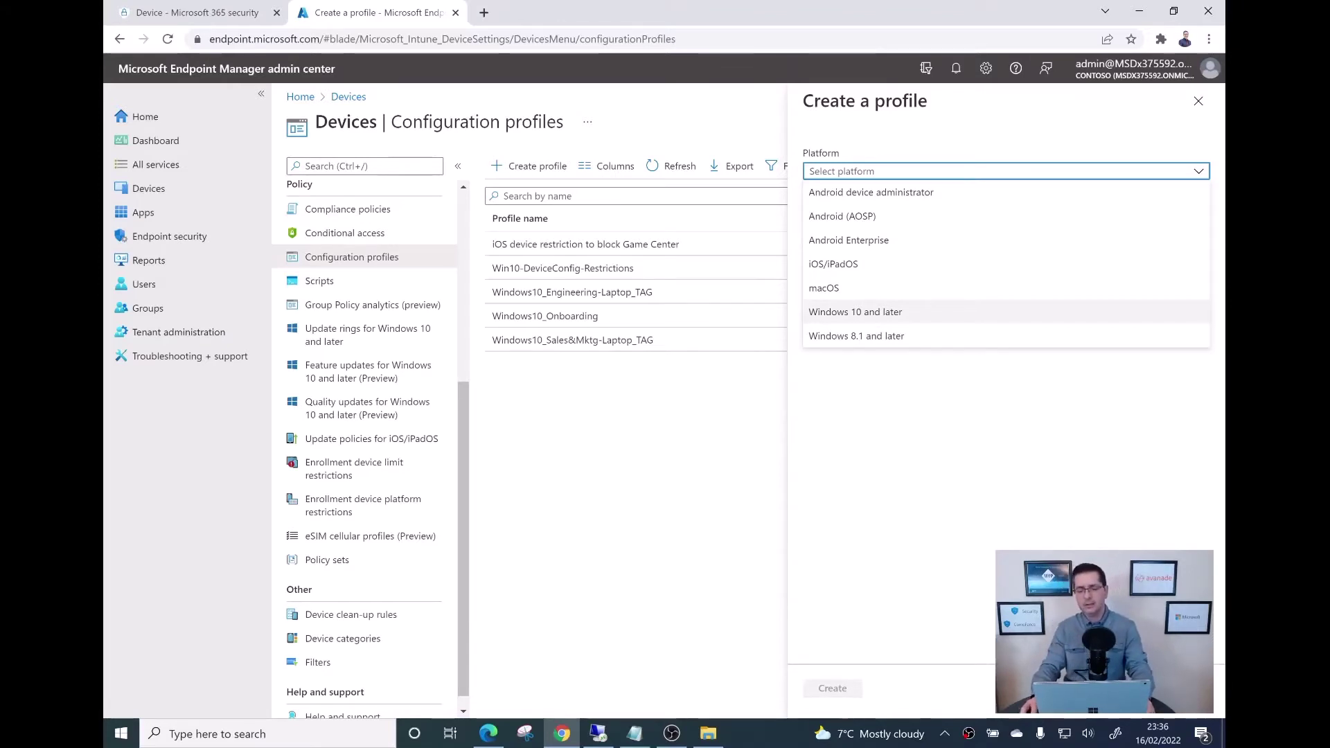
{"action": "key", "text": "Return"}
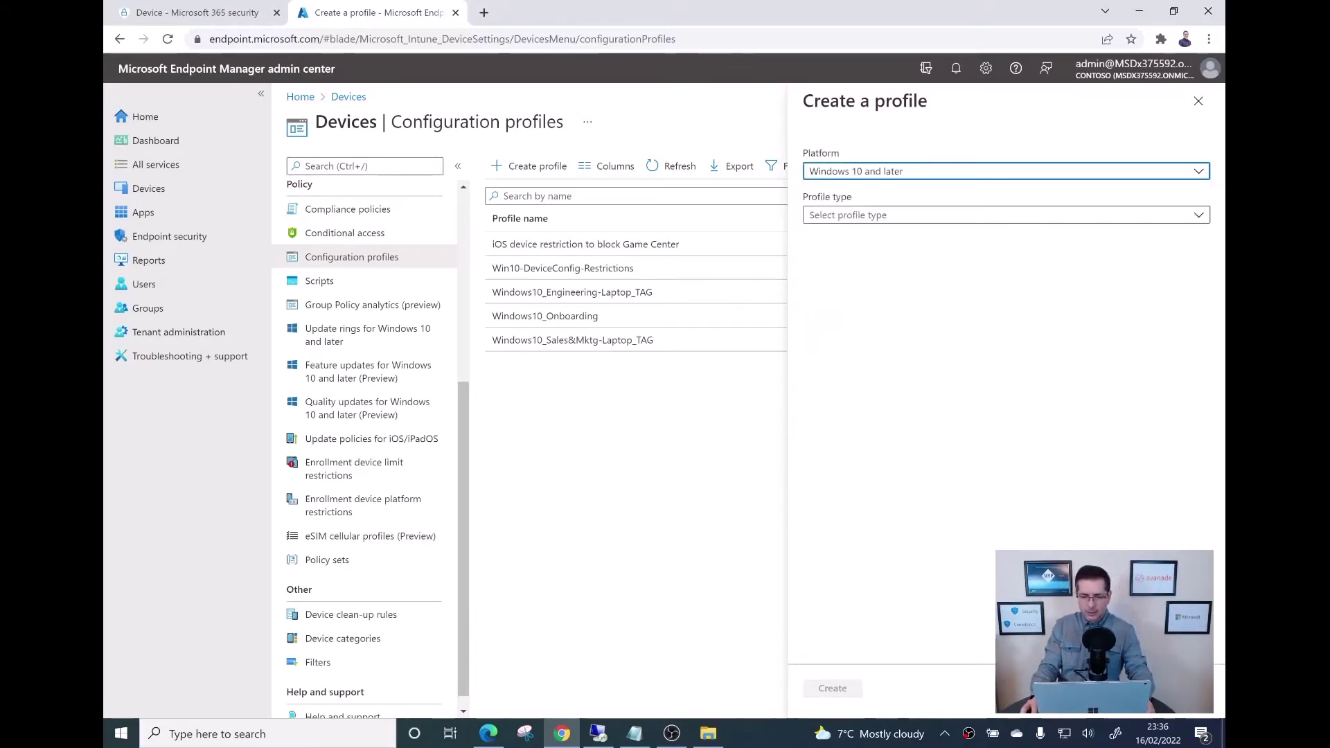
{"action": "key", "text": "Tab"}
{"action": "key", "text": "Return"}
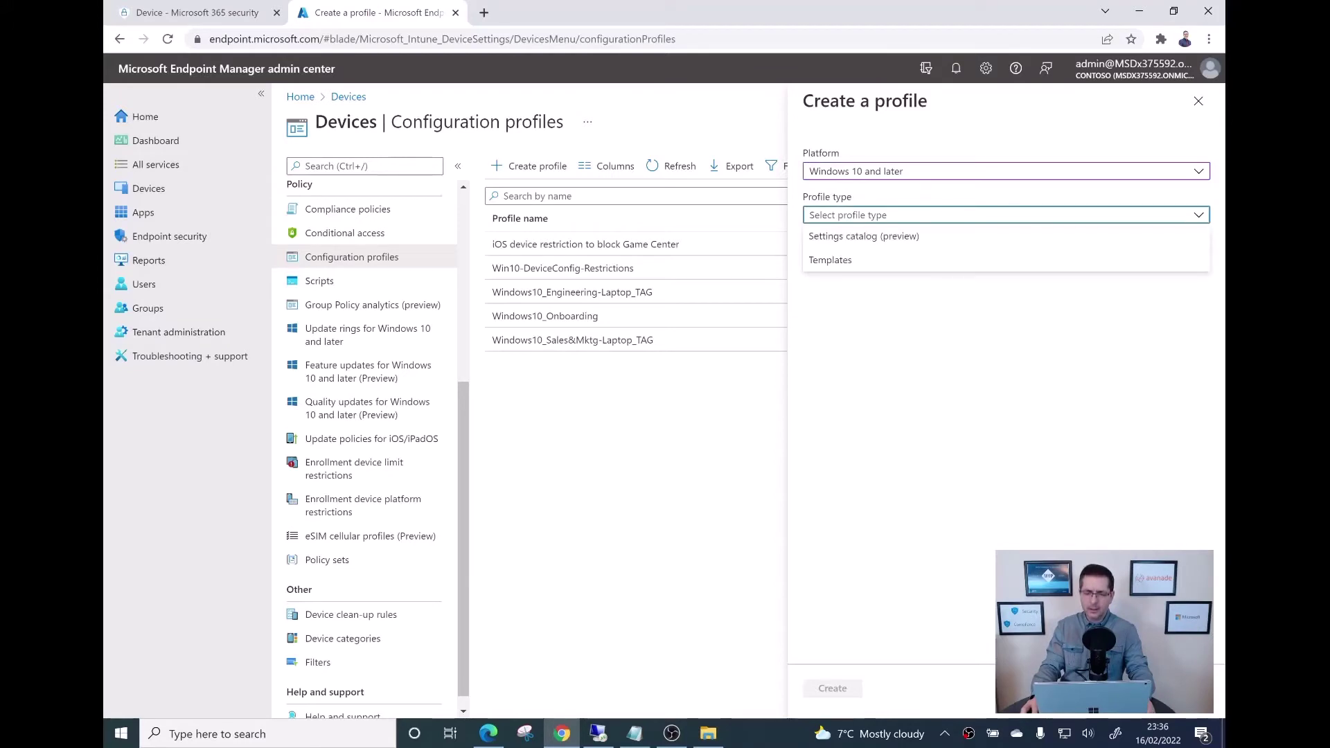
{"action": "key", "text": "Down"}
{"action": "key", "text": "Down"}
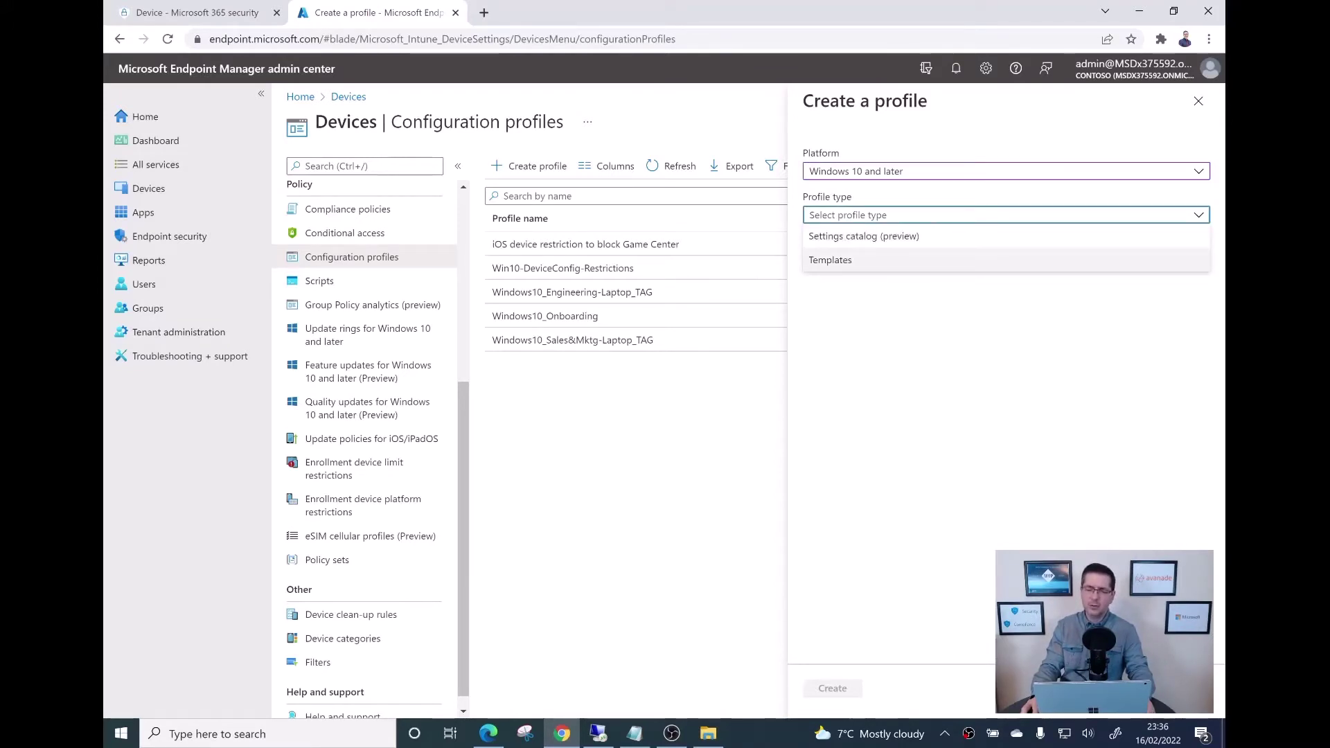
{"action": "key", "text": "Return"}
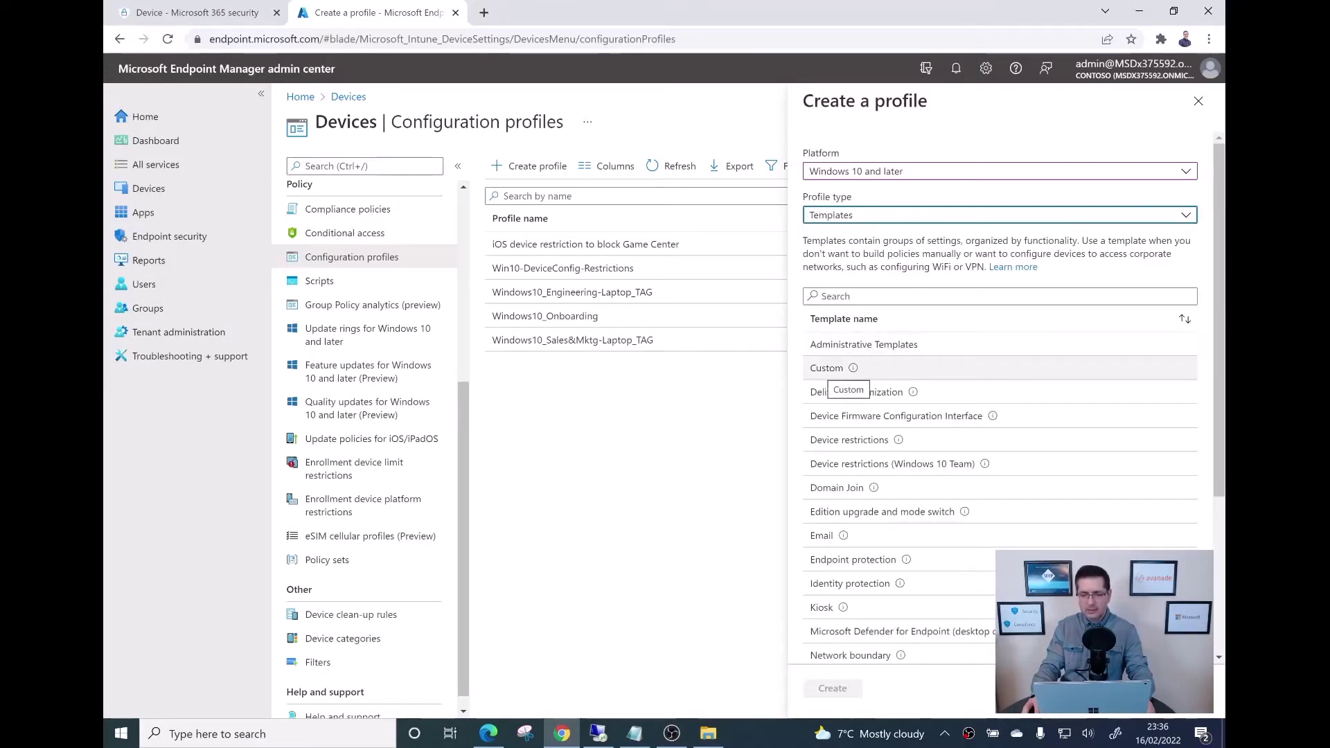
{"action": "left_click", "coordinate": [832, 367]}
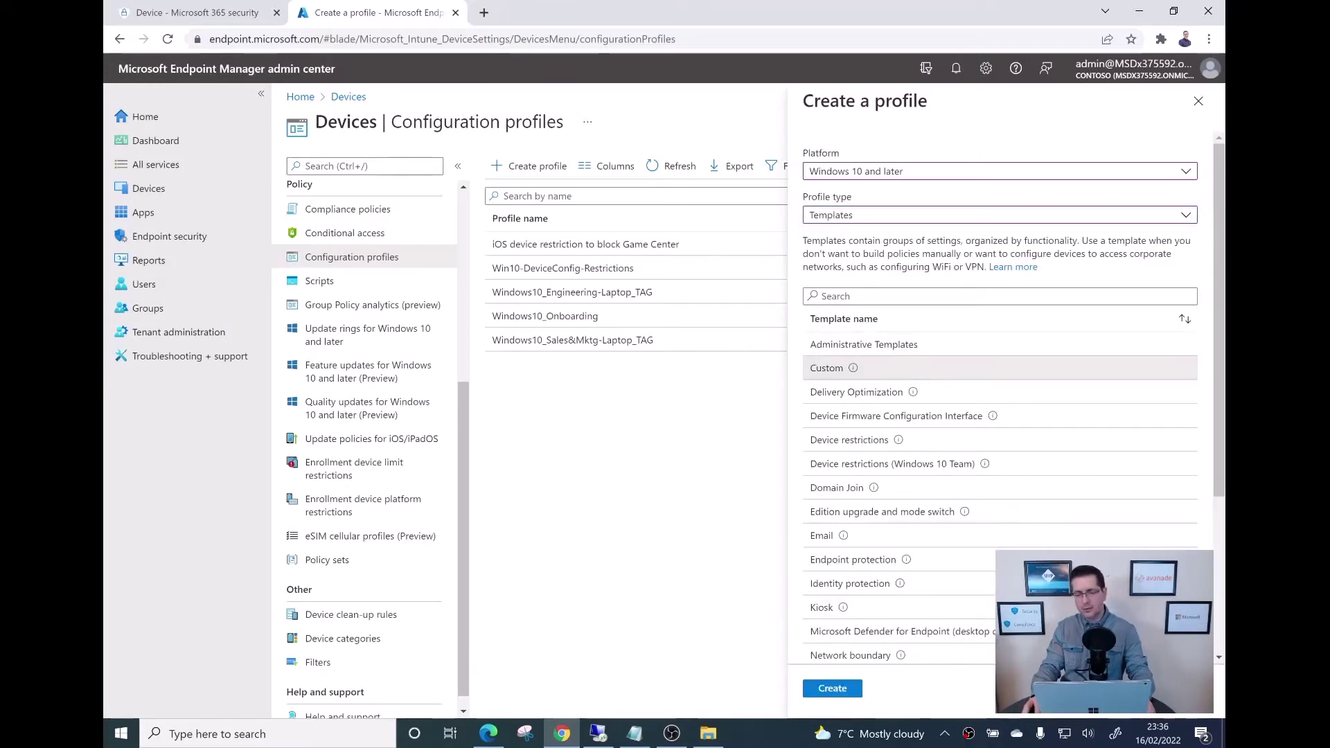
{"action": "left_click", "coordinate": [832, 688]}
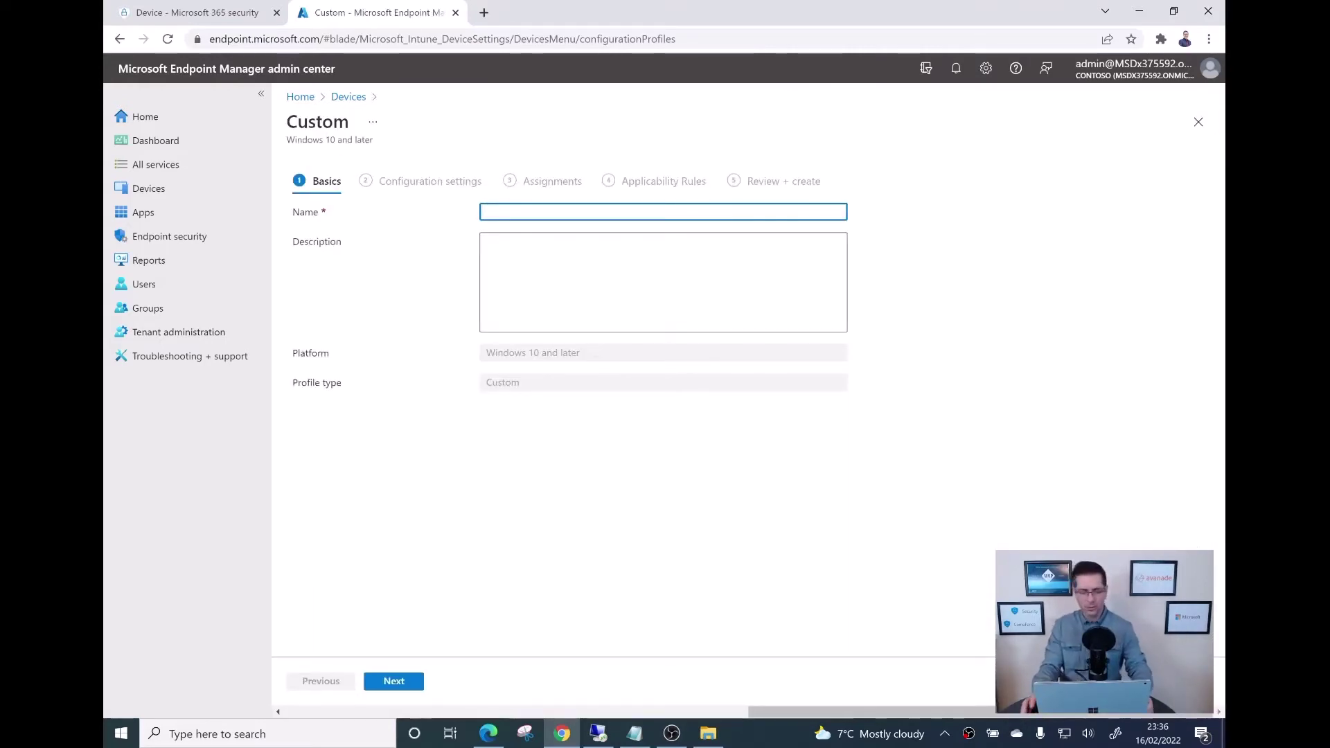
Step: Name the profile 'Win10 - MDM wins over GPO' and continue to Configuration settings
{"action": "type", "text": "MDM win"}
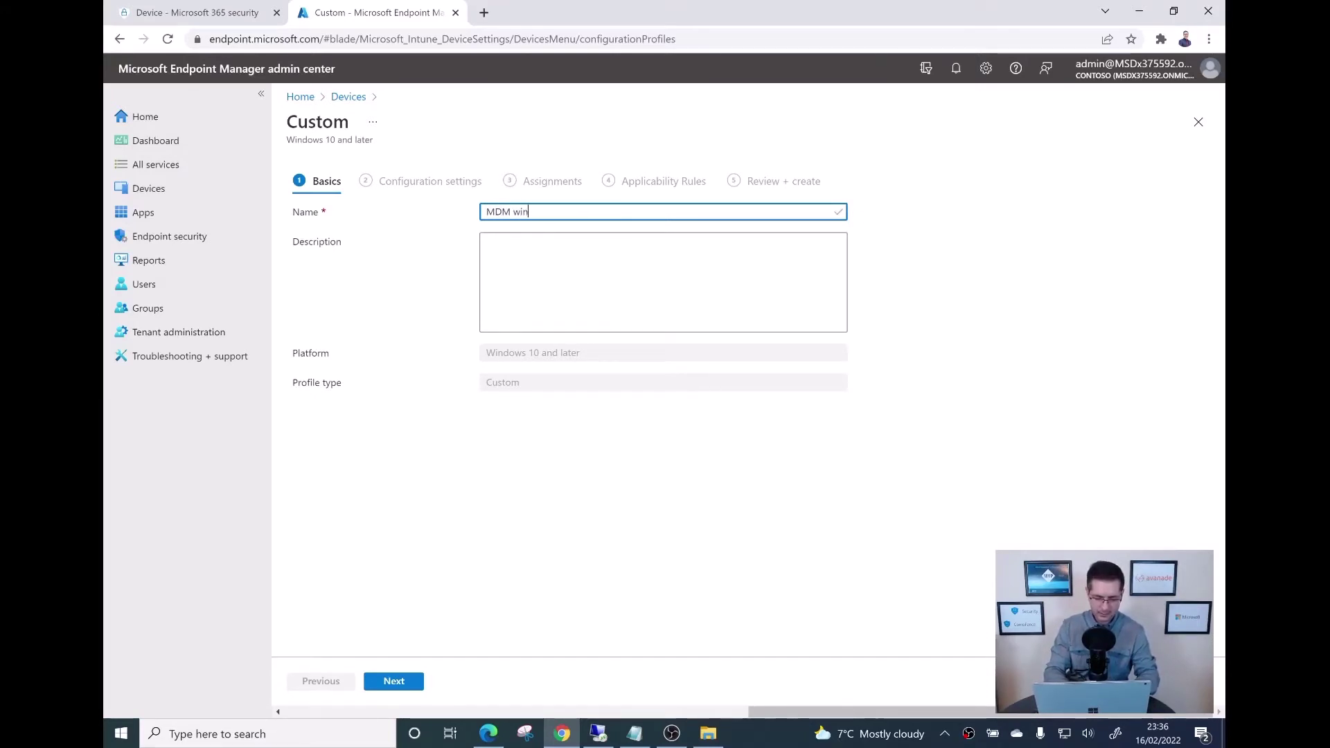
{"action": "type", "text": "s over GPO"}
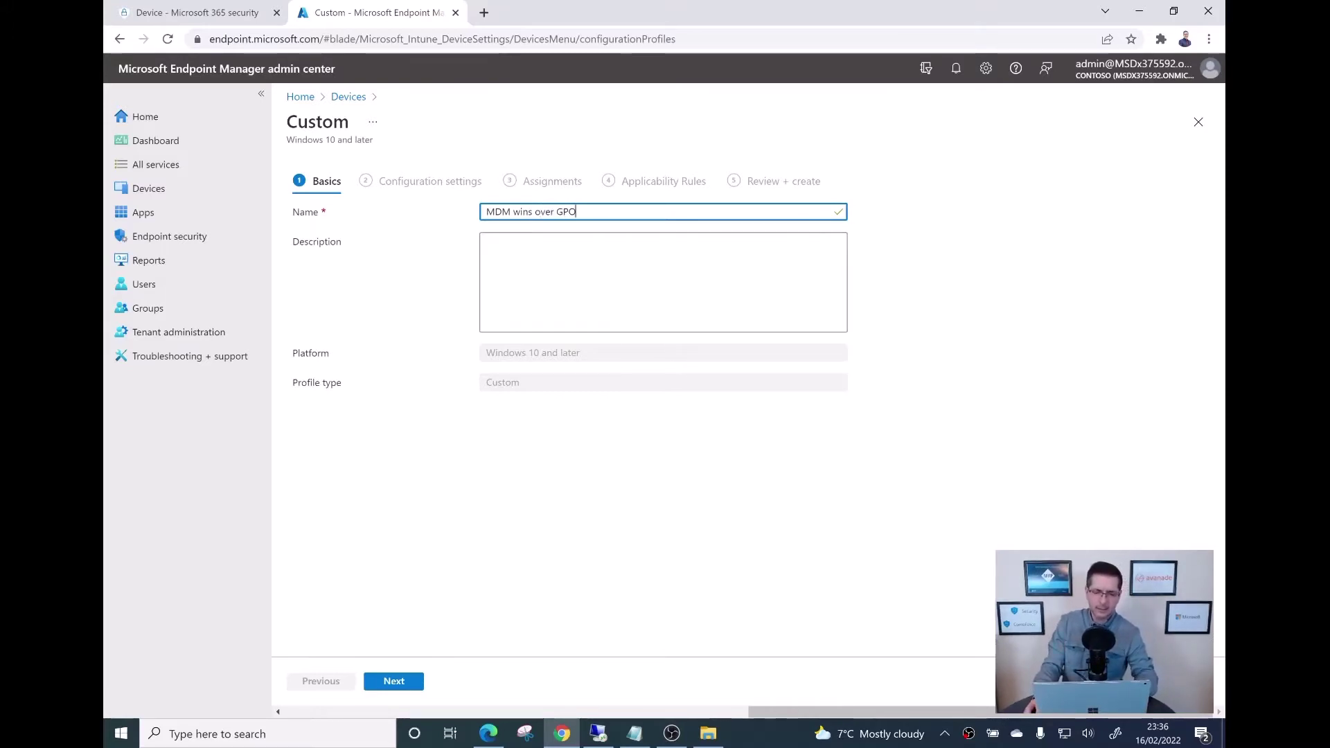
{"action": "left_click", "coordinate": [511, 211]}
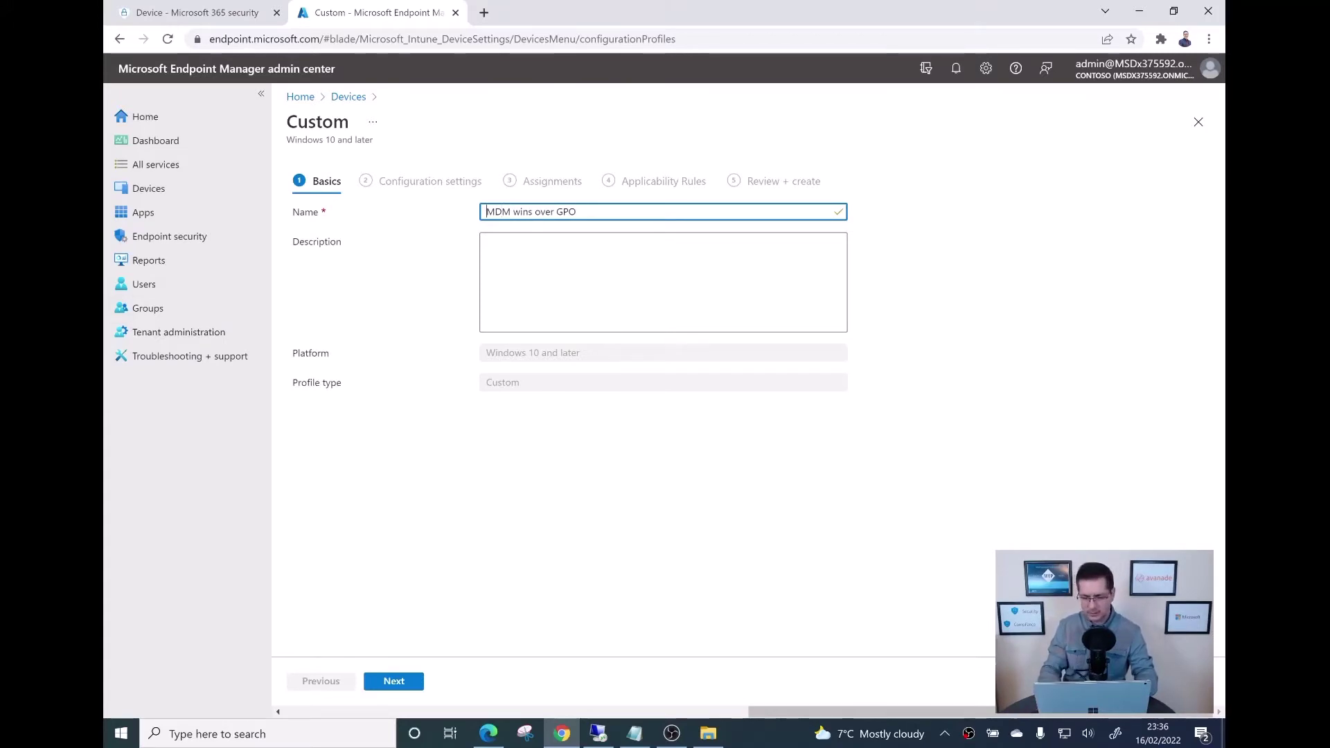
{"action": "type", "text": "Win10"}
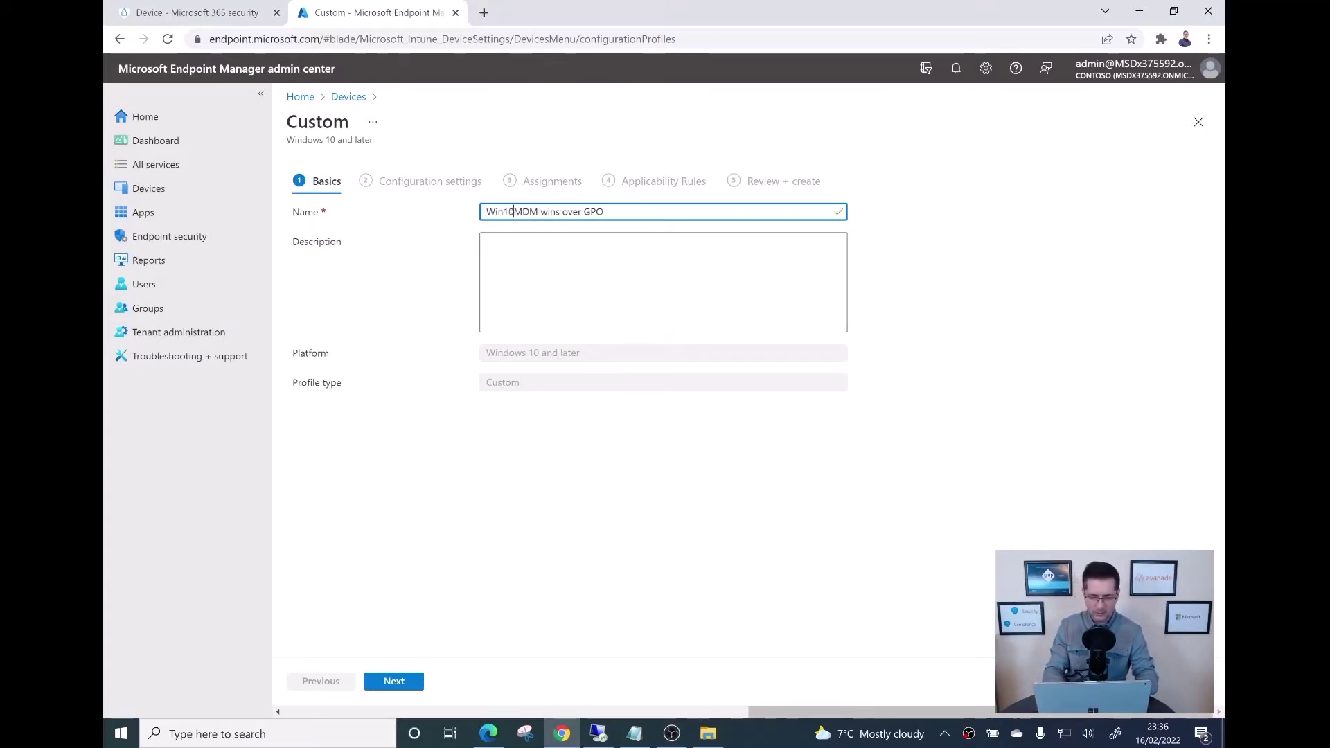
{"action": "type", "text": " -"}
{"action": "left_click", "coordinate": [393, 681]}
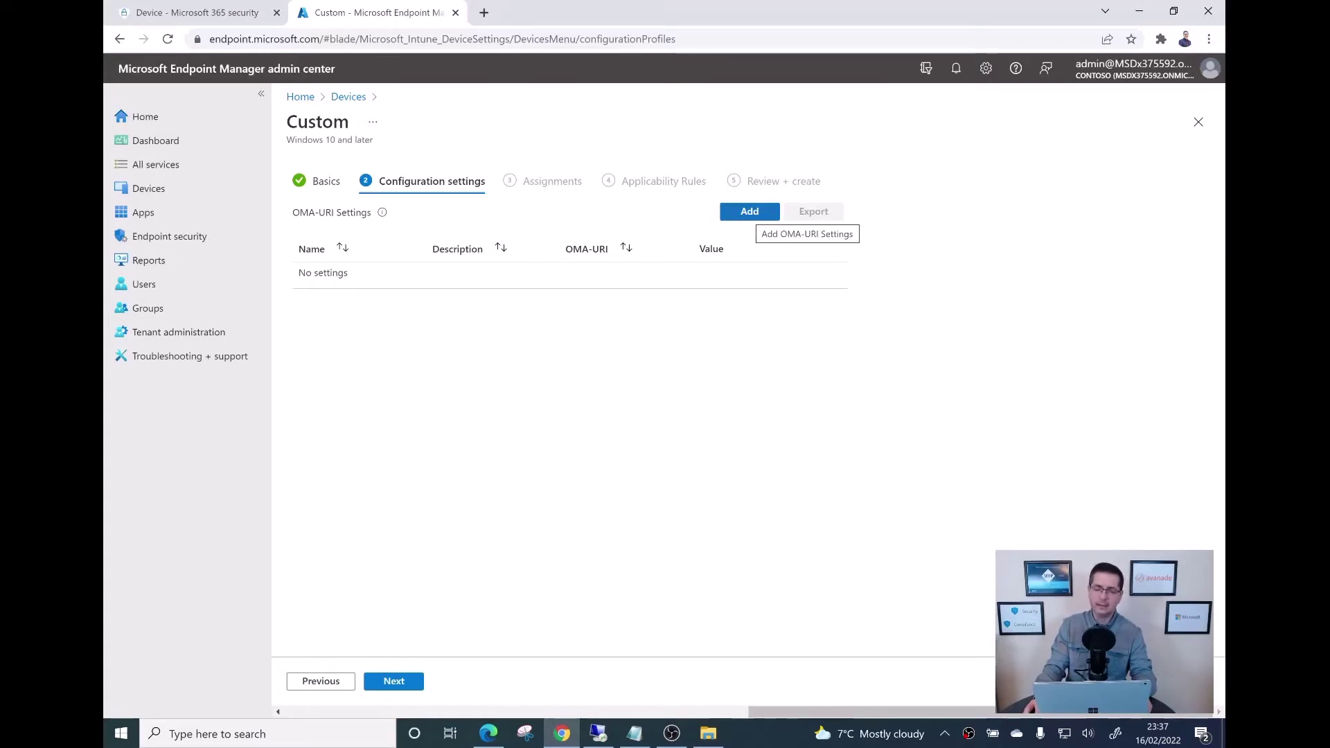
Step: Add an OMA-URI row named 'MD wins over GPO' with the pasted MDMWinsOverGP path
{"action": "left_click", "coordinate": [750, 211]}
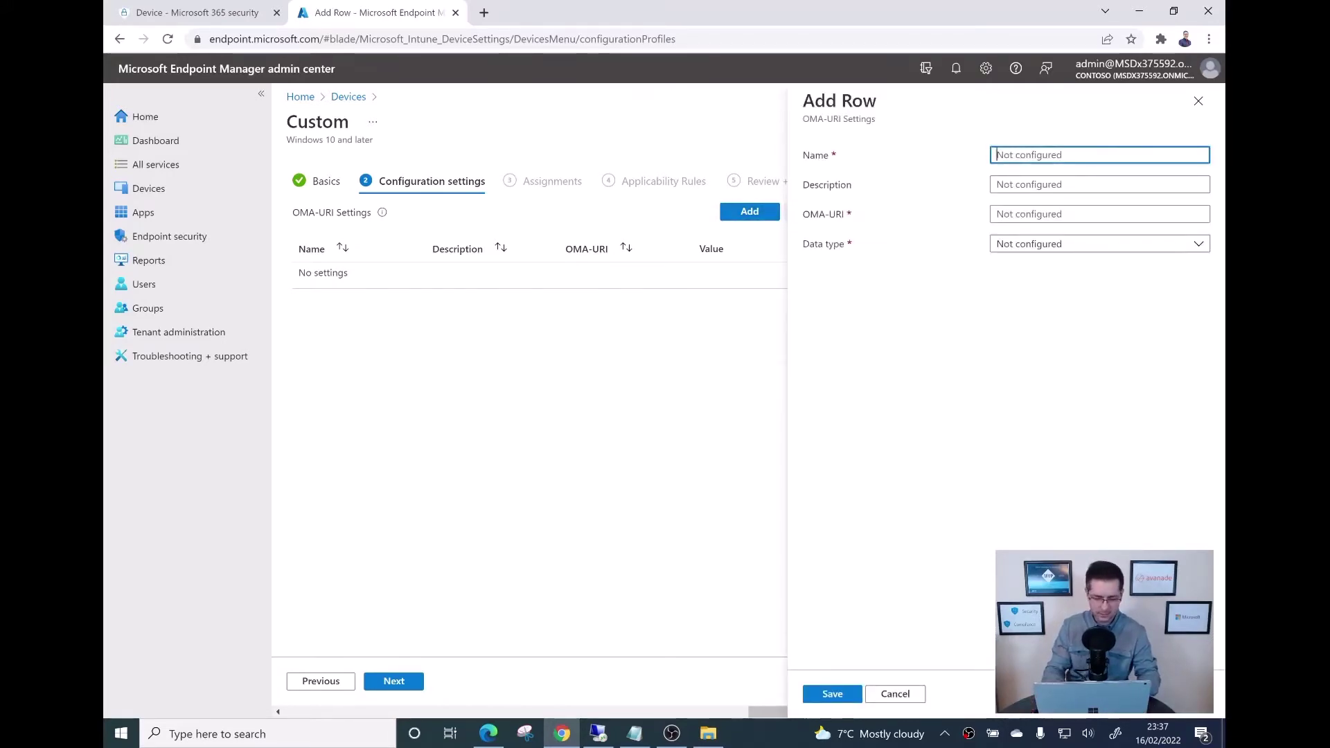
{"action": "type", "text": "MD"}
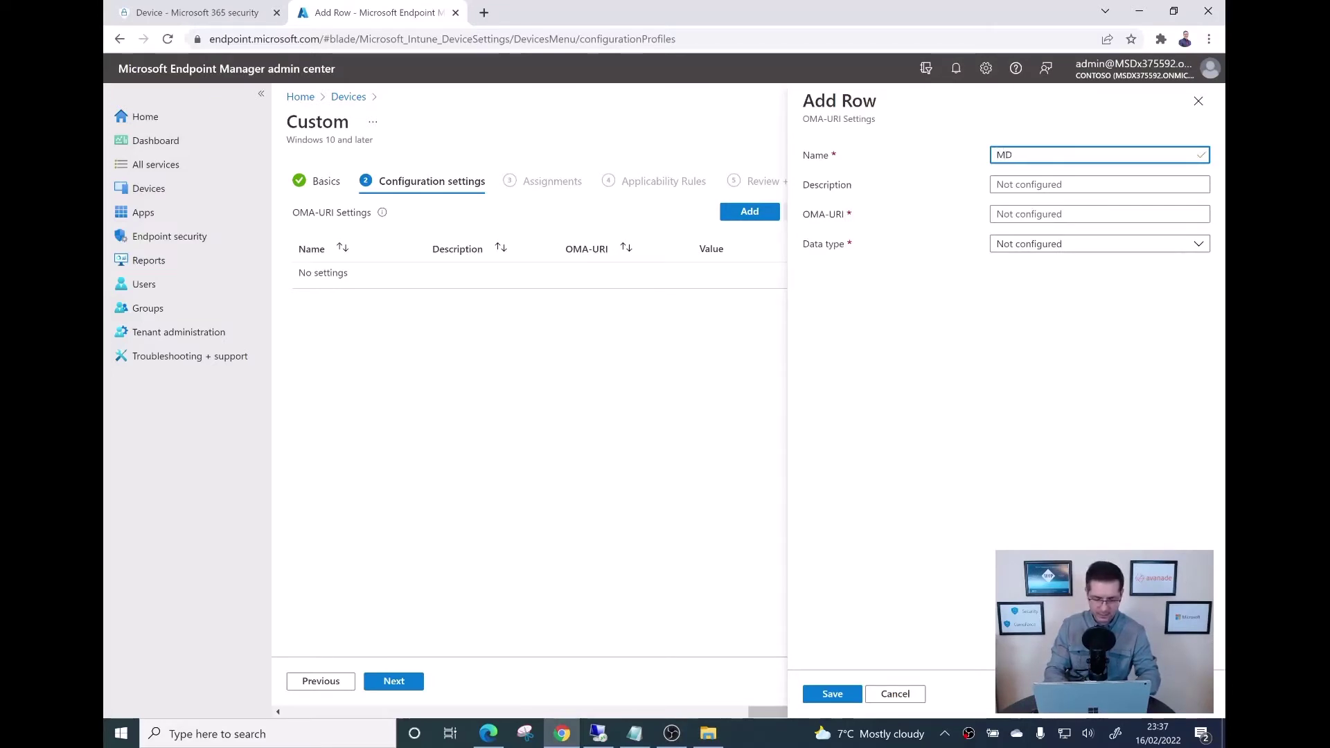
{"action": "type", "text": " wins over GPO"}
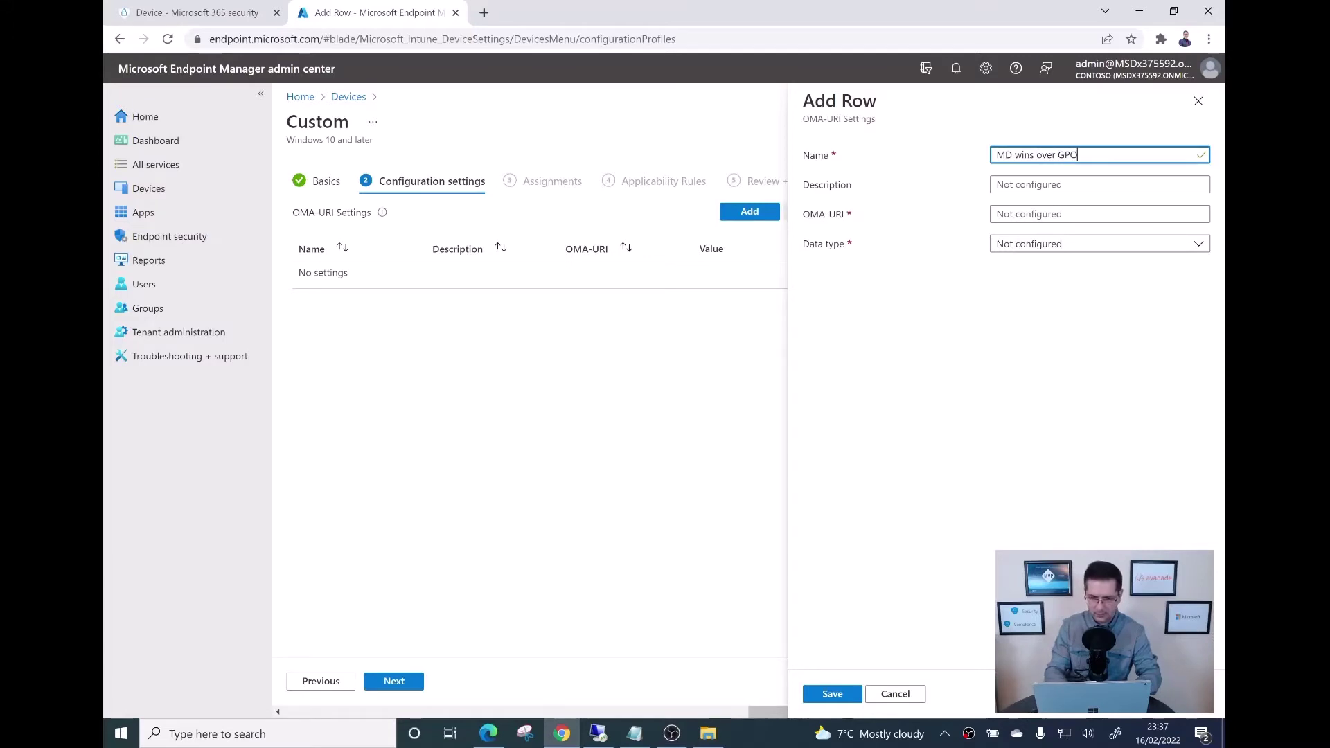
{"action": "left_click", "coordinate": [998, 214]}
{"action": "key", "text": "ctrl+v"}
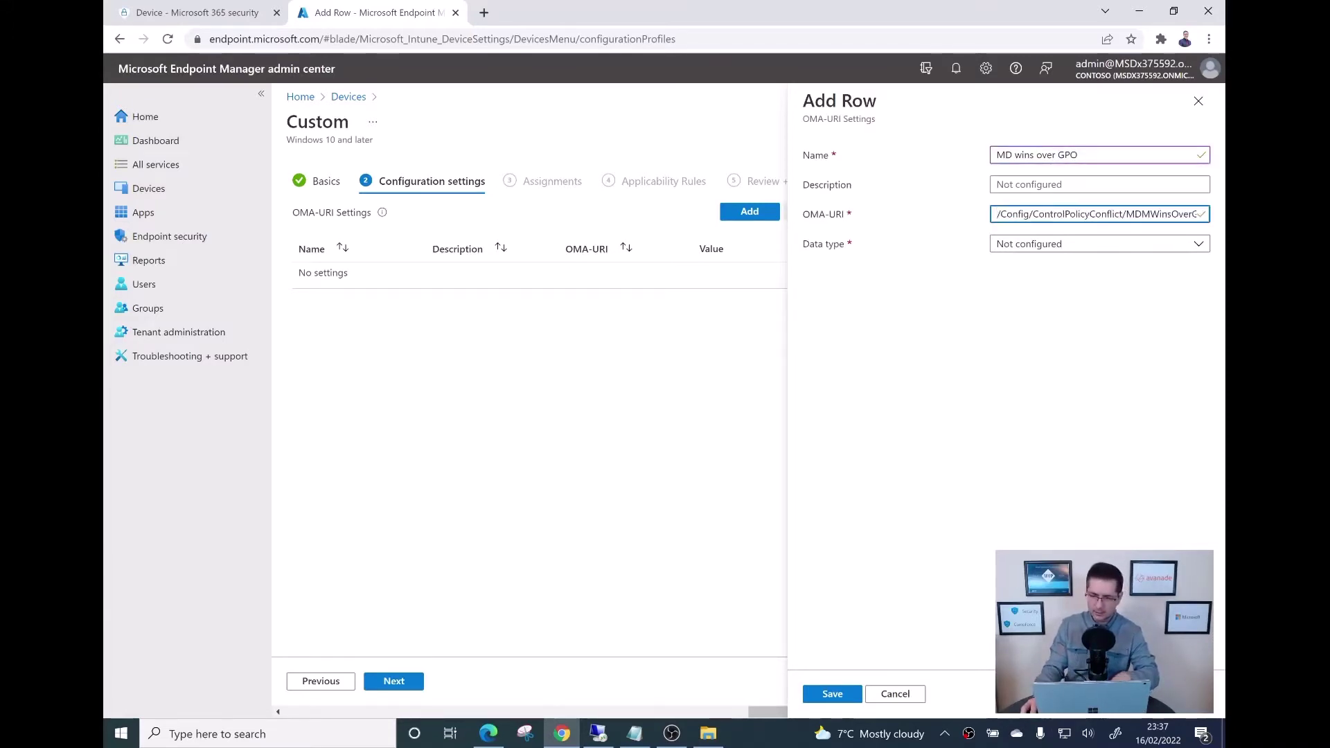
{"action": "left_click_drag", "start_coordinate": [998, 214], "coordinate": [1197, 214]}
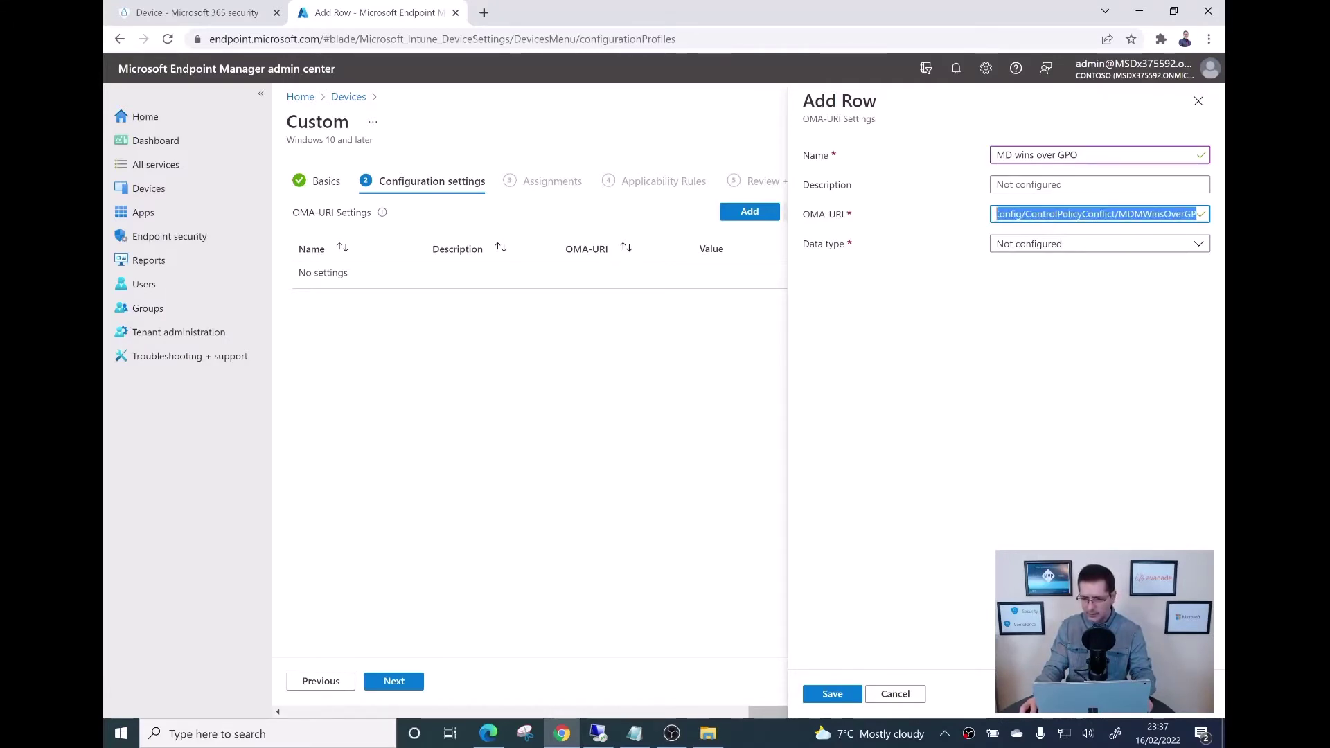
Step: Set the row's data type to Integer with value 1 and save it
{"action": "key", "text": "Tab"}
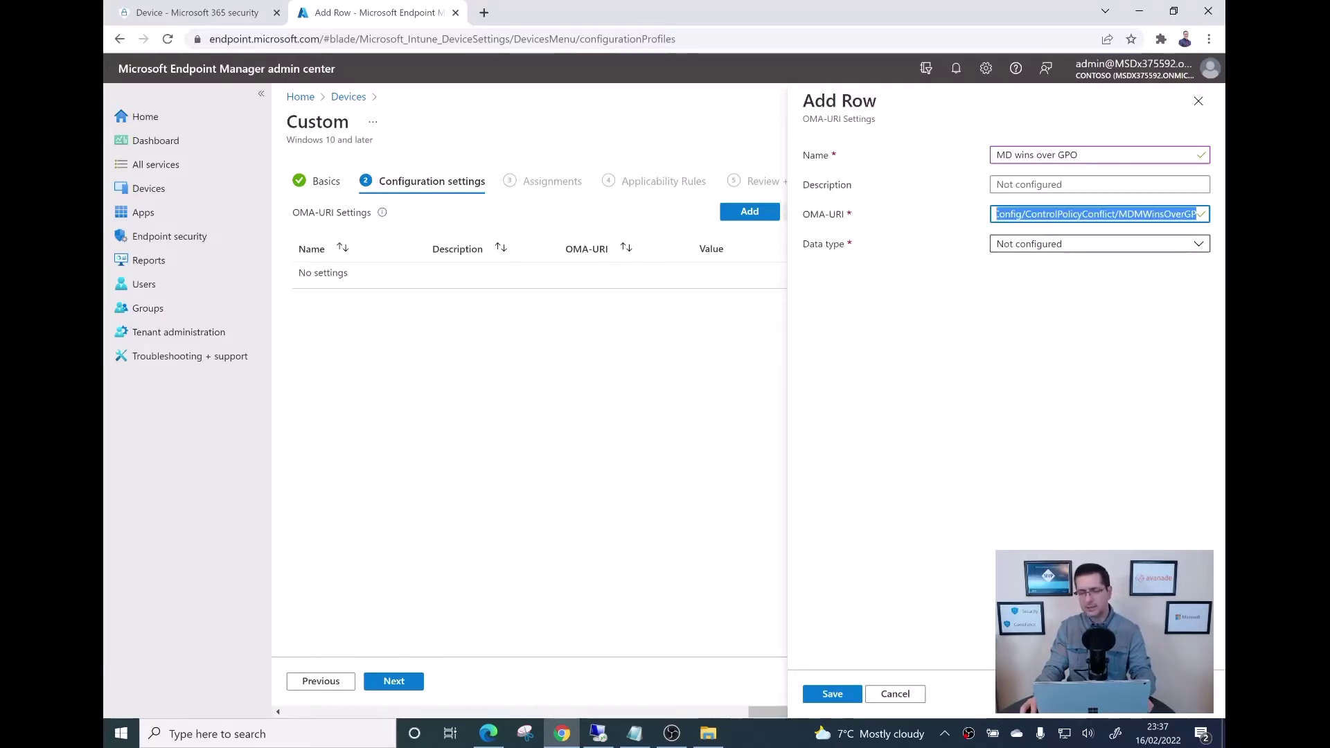
{"action": "key", "text": "space"}
{"action": "key", "text": "Down"}
{"action": "key", "text": "Down"}
{"action": "key", "text": "Down"}
{"action": "key", "text": "Down"}
{"action": "key", "text": "Return"}
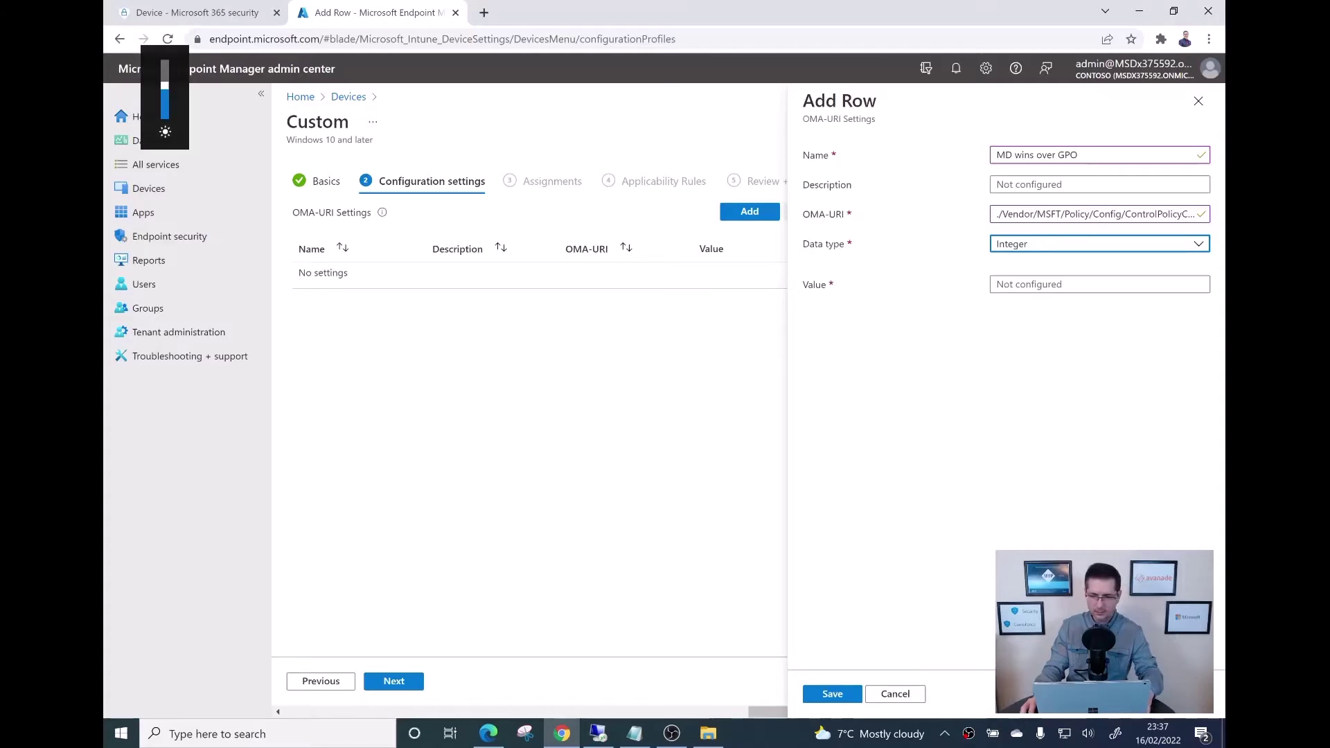
{"action": "key", "text": "Escape"}
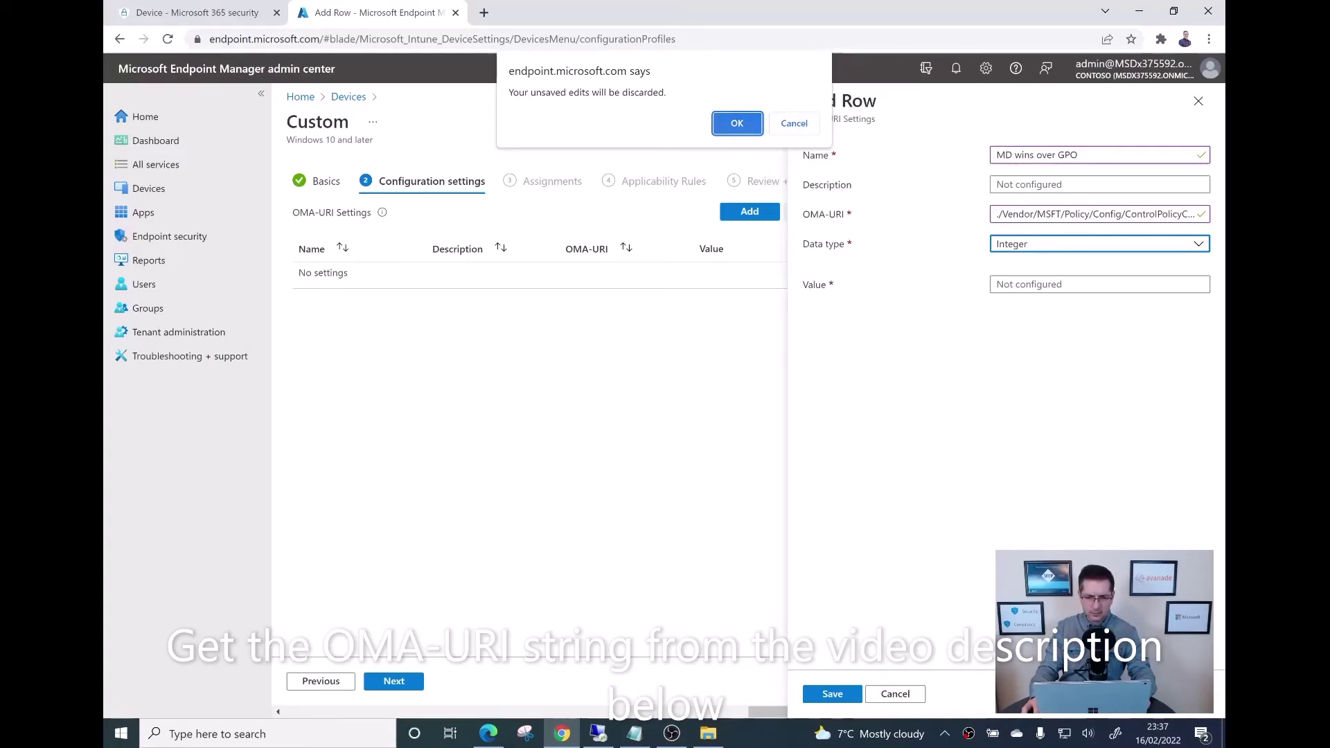
{"action": "key", "text": "Escape"}
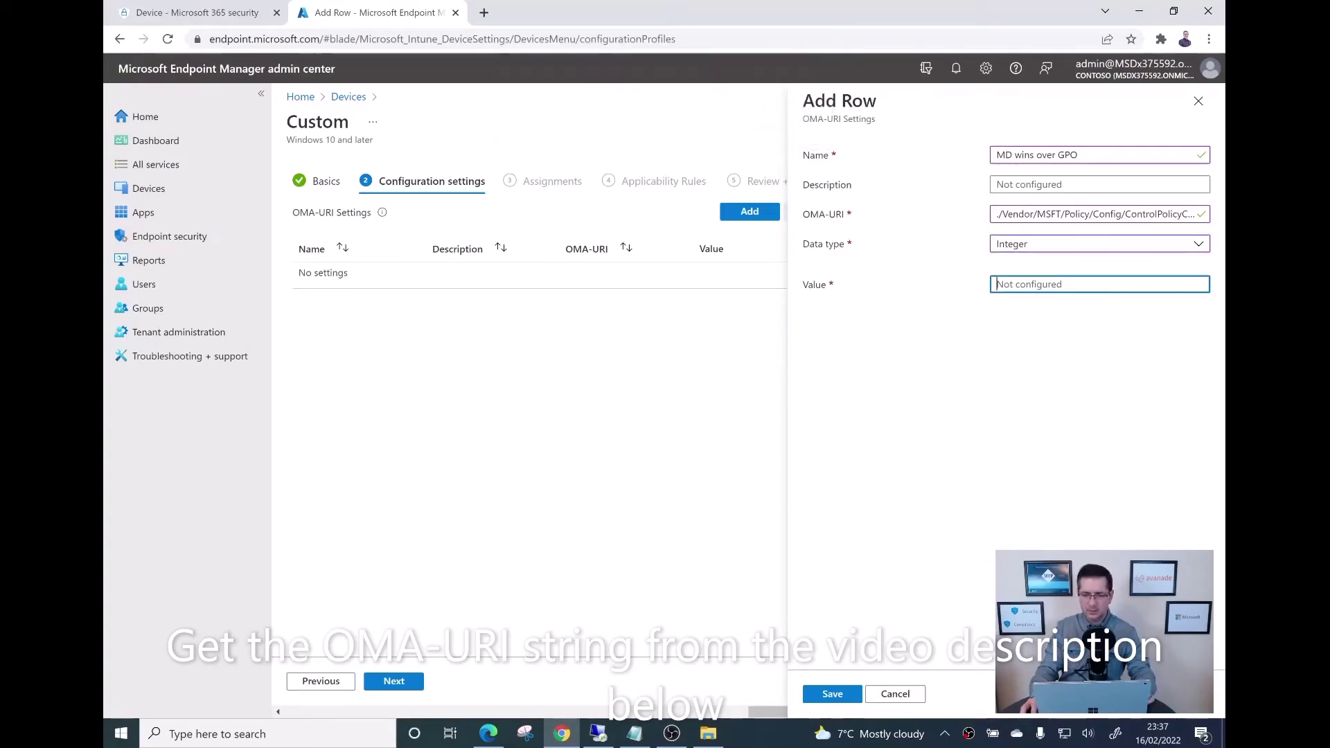
{"action": "type", "text": "1"}
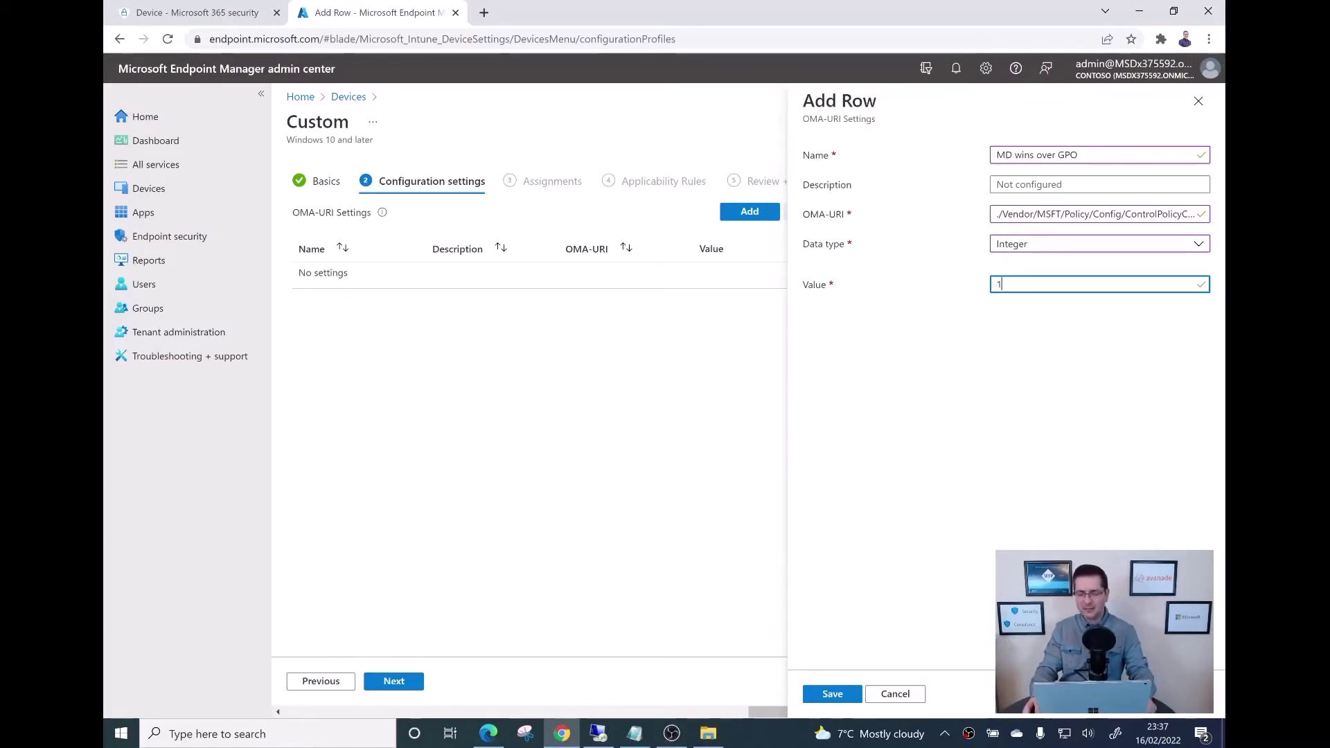
{"action": "key", "text": "Return"}
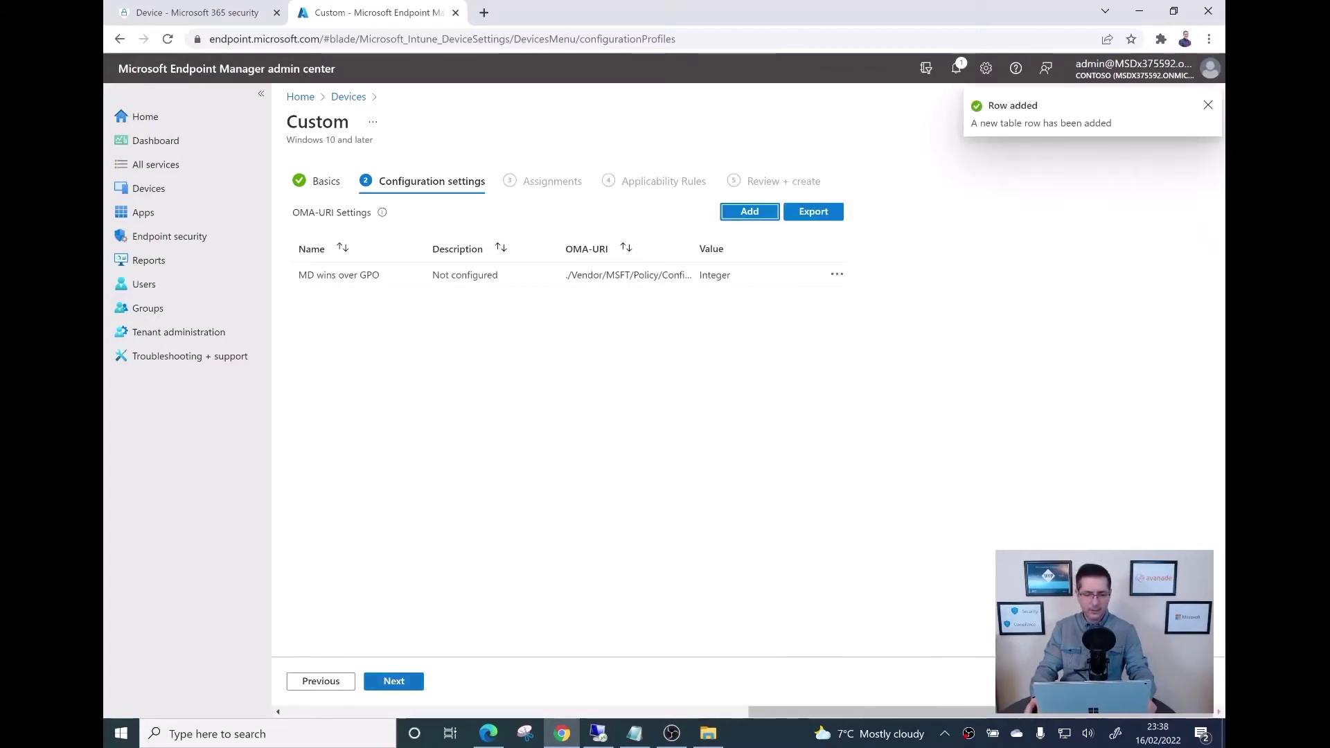
Step: On the Assignments step, add sg-Operations as an included group by searching 'sg-op'
{"action": "left_click", "coordinate": [405, 682]}
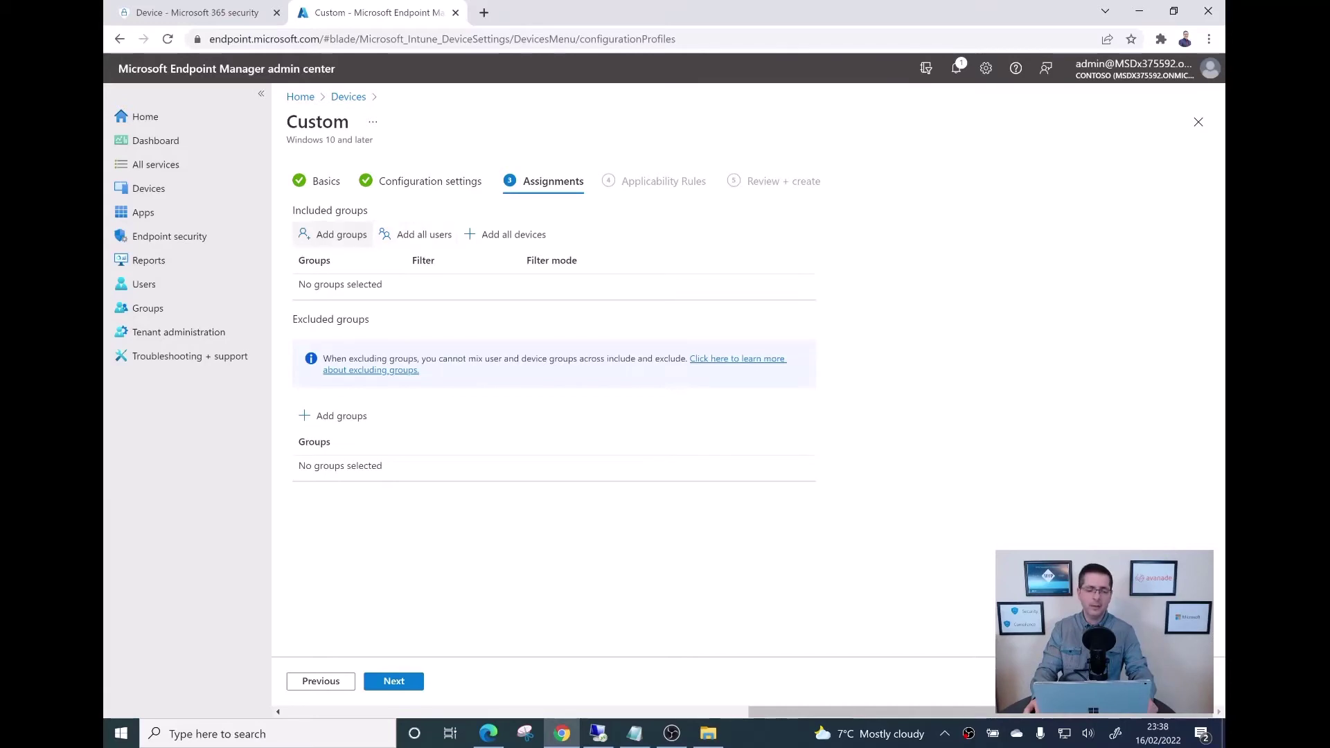
{"action": "left_click", "coordinate": [335, 234]}
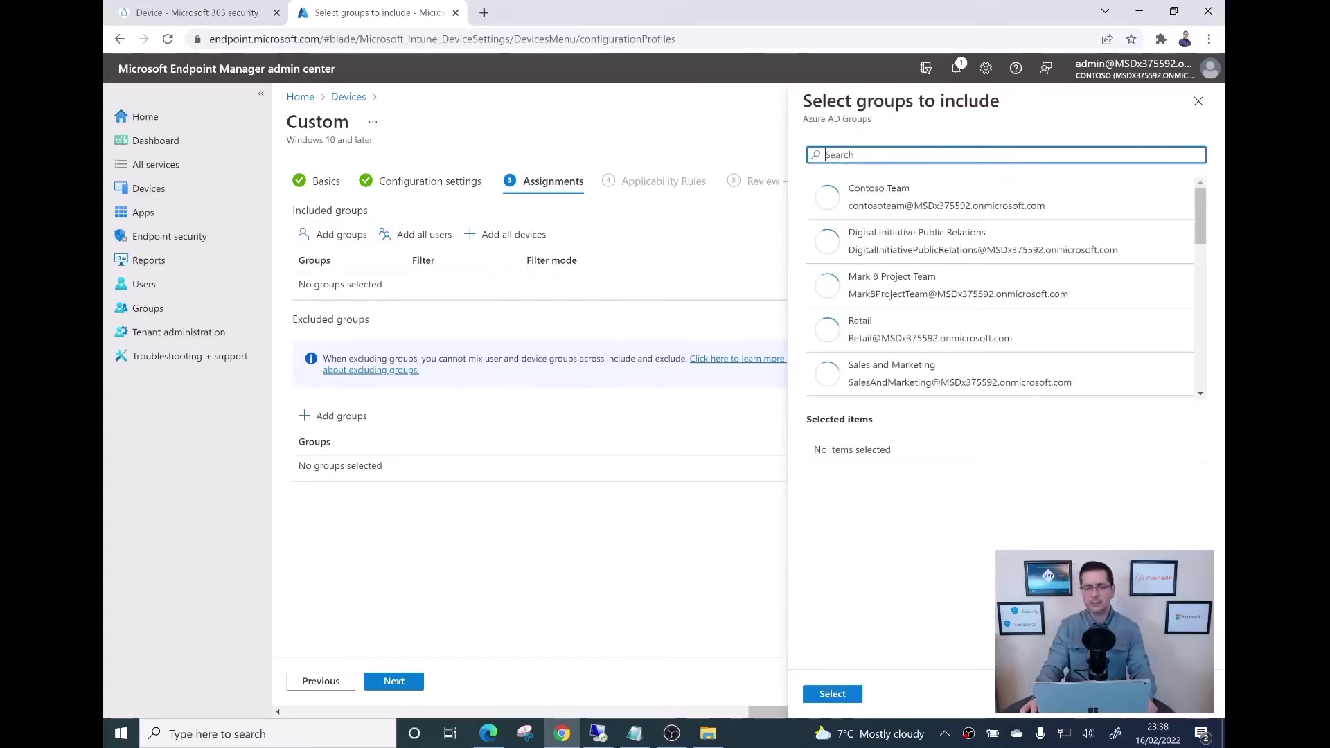
{"action": "type", "text": "sg-op"}
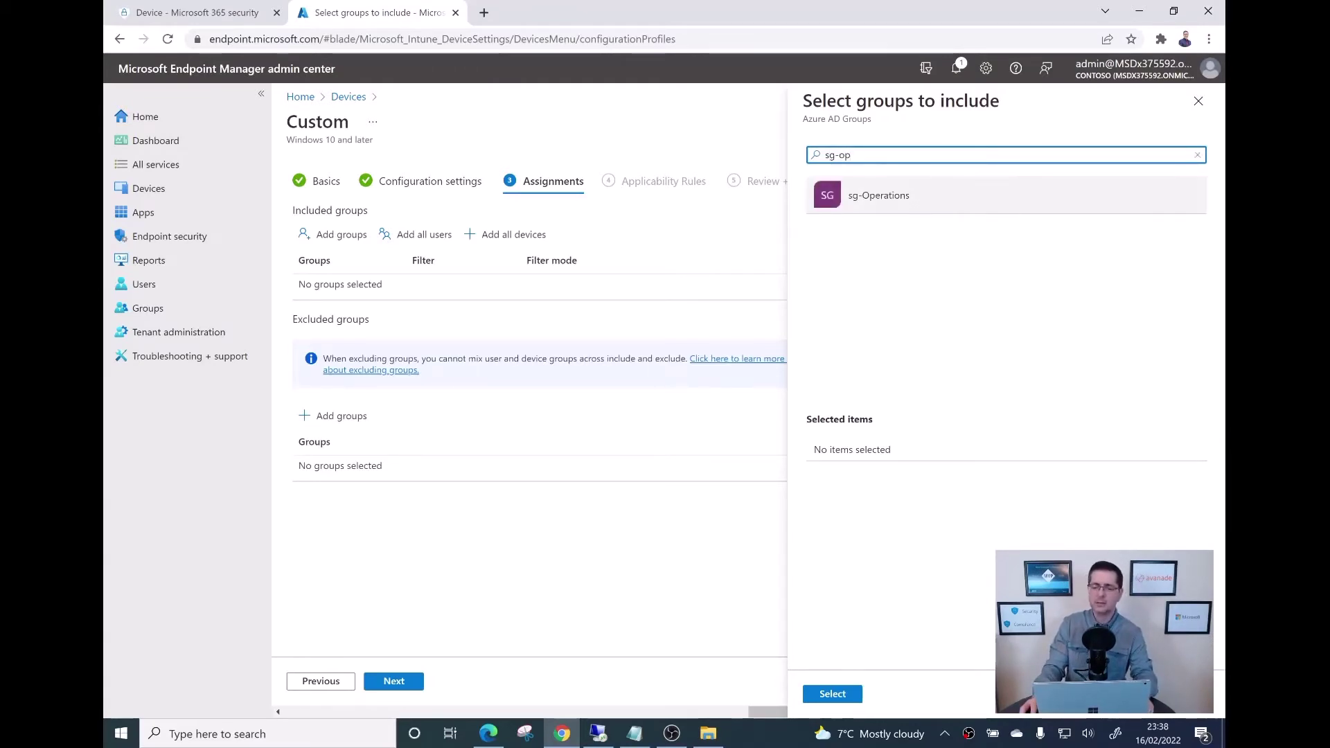
{"action": "left_click", "coordinate": [879, 195]}
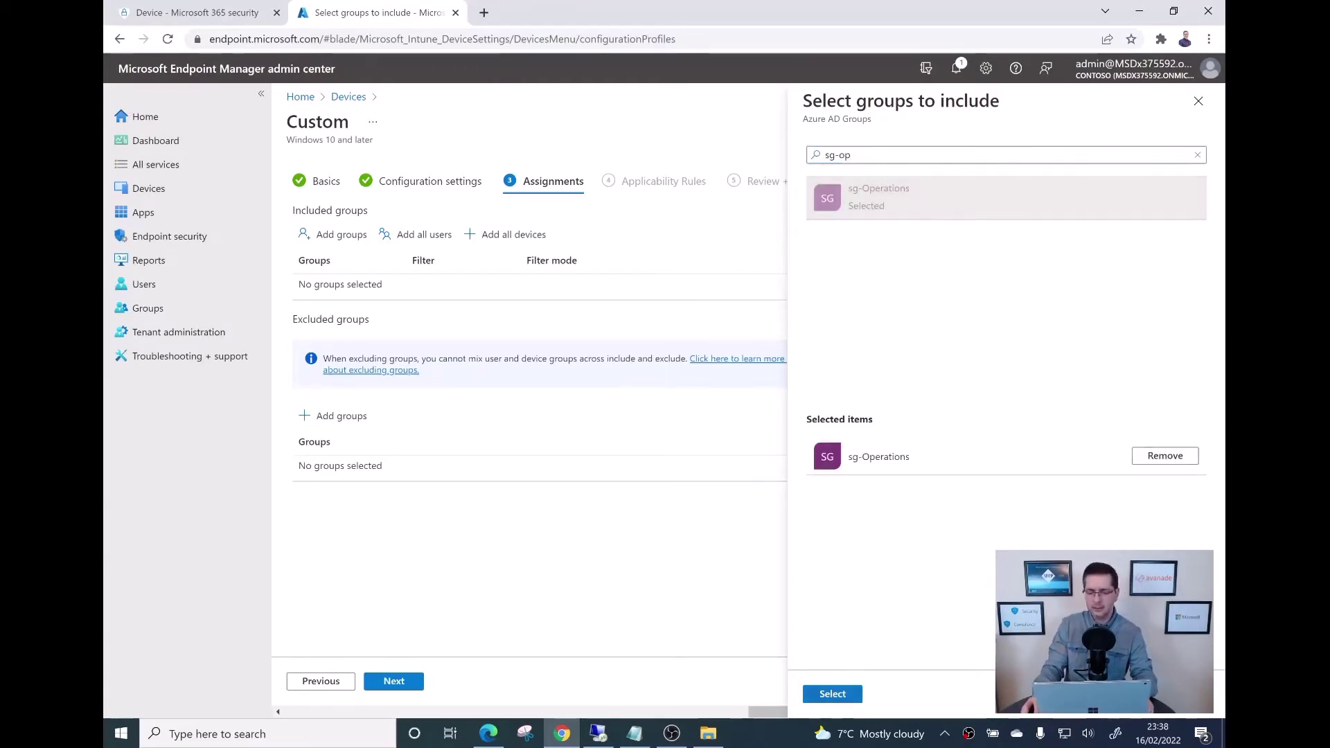
{"action": "left_click", "coordinate": [833, 694]}
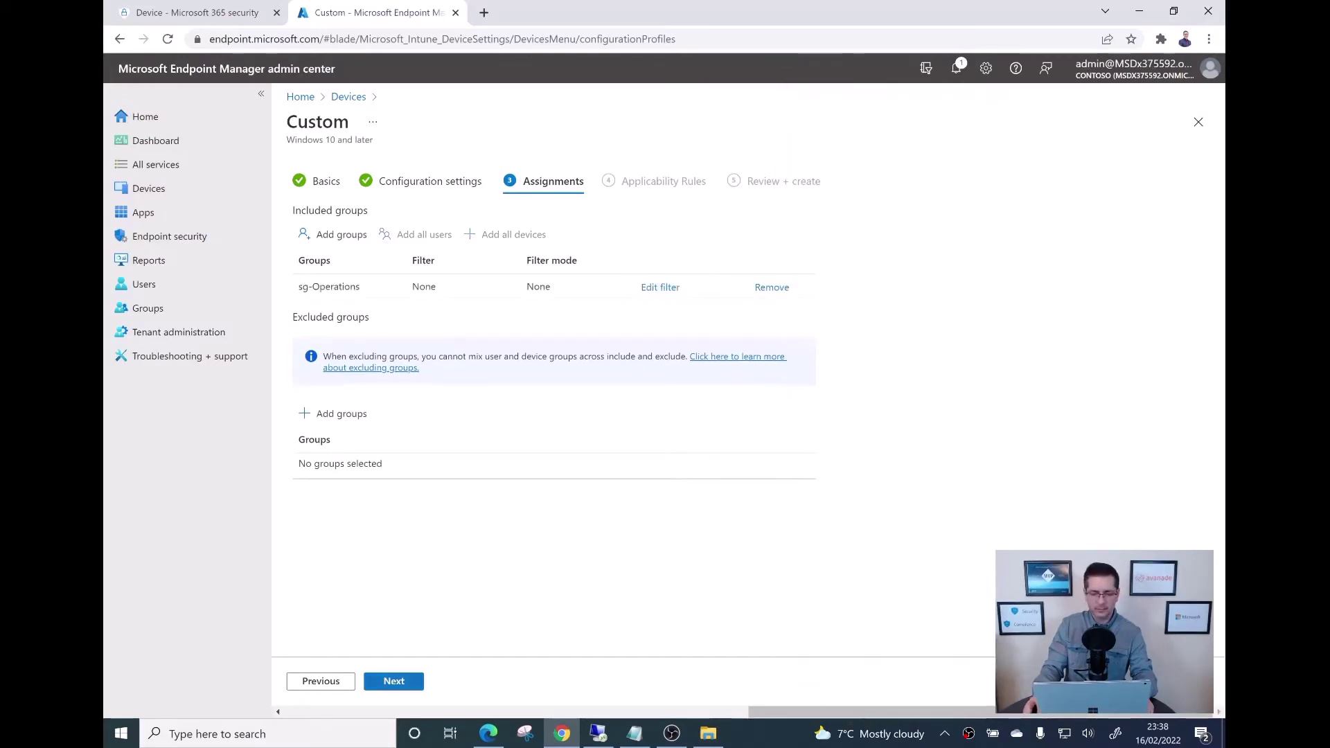
Step: Pass Applicability Rules, review the summary and create the 'Win10 - MDM wins over GPO' profile
{"action": "left_click", "coordinate": [393, 682]}
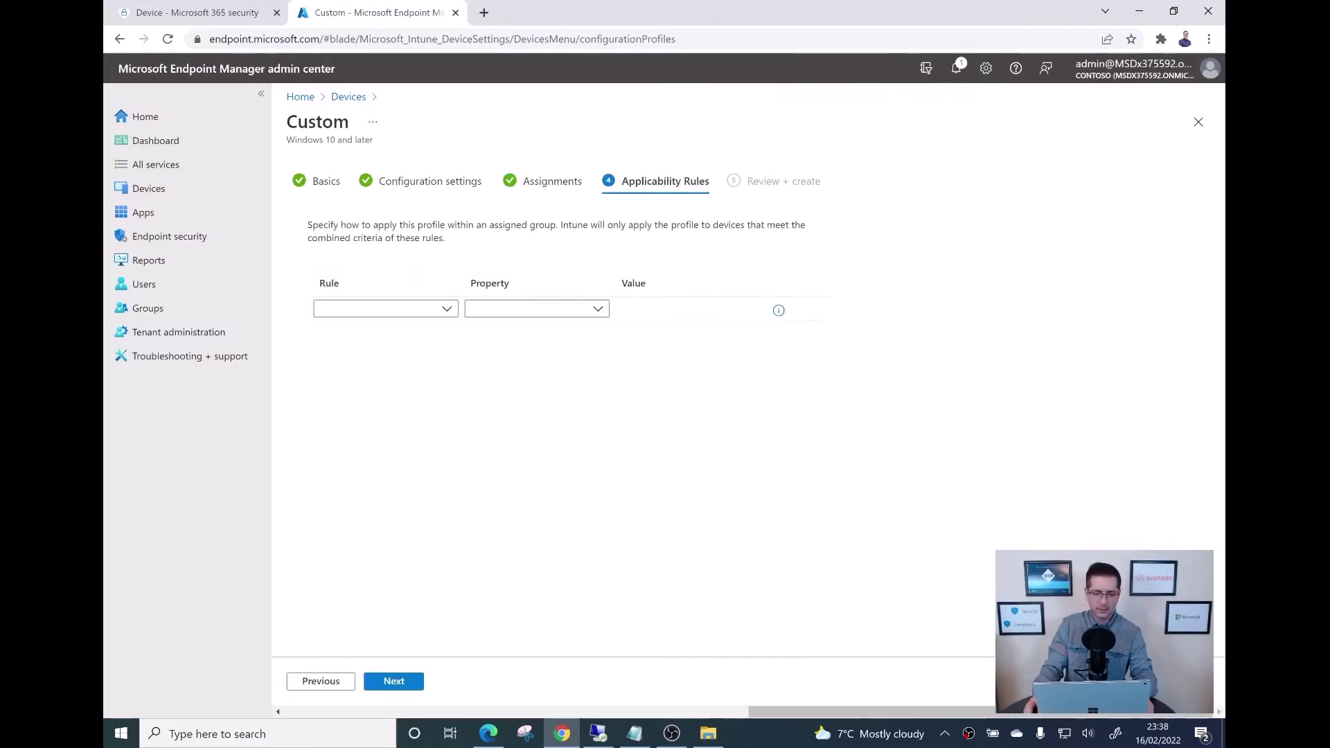
{"action": "left_click", "coordinate": [393, 682]}
{"action": "scroll", "coordinate": [679, 333], "scroll_direction": "down", "scroll_amount": 1}
{"action": "scroll", "coordinate": [679, 333], "scroll_direction": "up", "scroll_amount": 1}
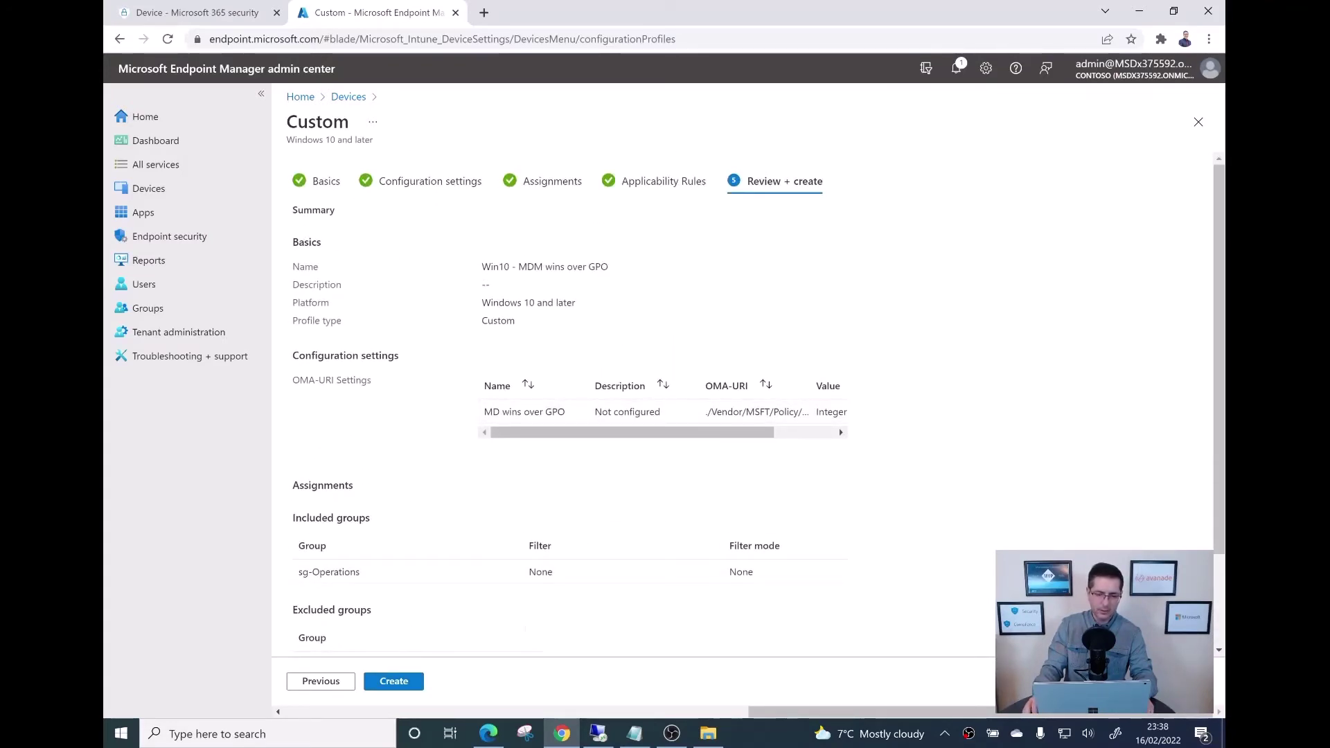
{"action": "scroll", "coordinate": [679, 451], "scroll_direction": "down", "scroll_amount": 2}
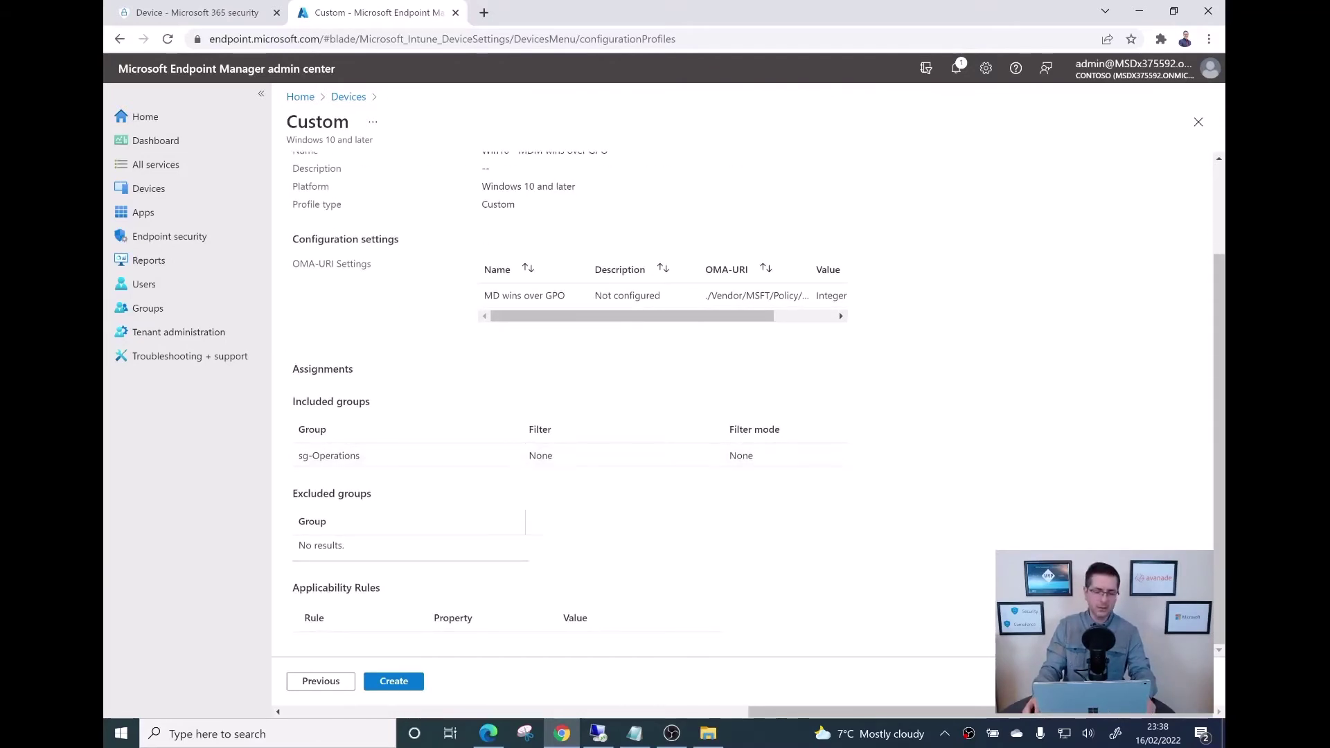
{"action": "left_click", "coordinate": [393, 681]}
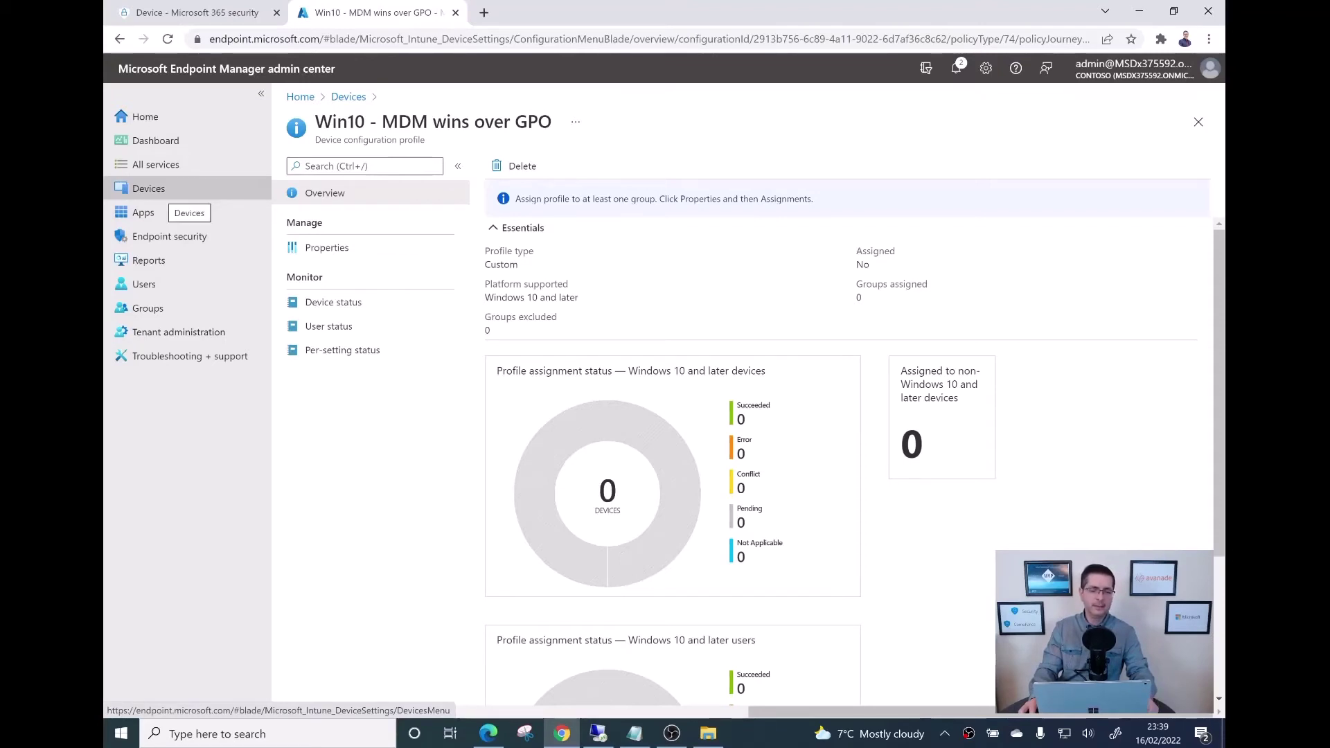
Step: Open Windows10-21 from All devices and trigger a confirmed Sync on it
{"action": "left_click", "coordinate": [148, 189]}
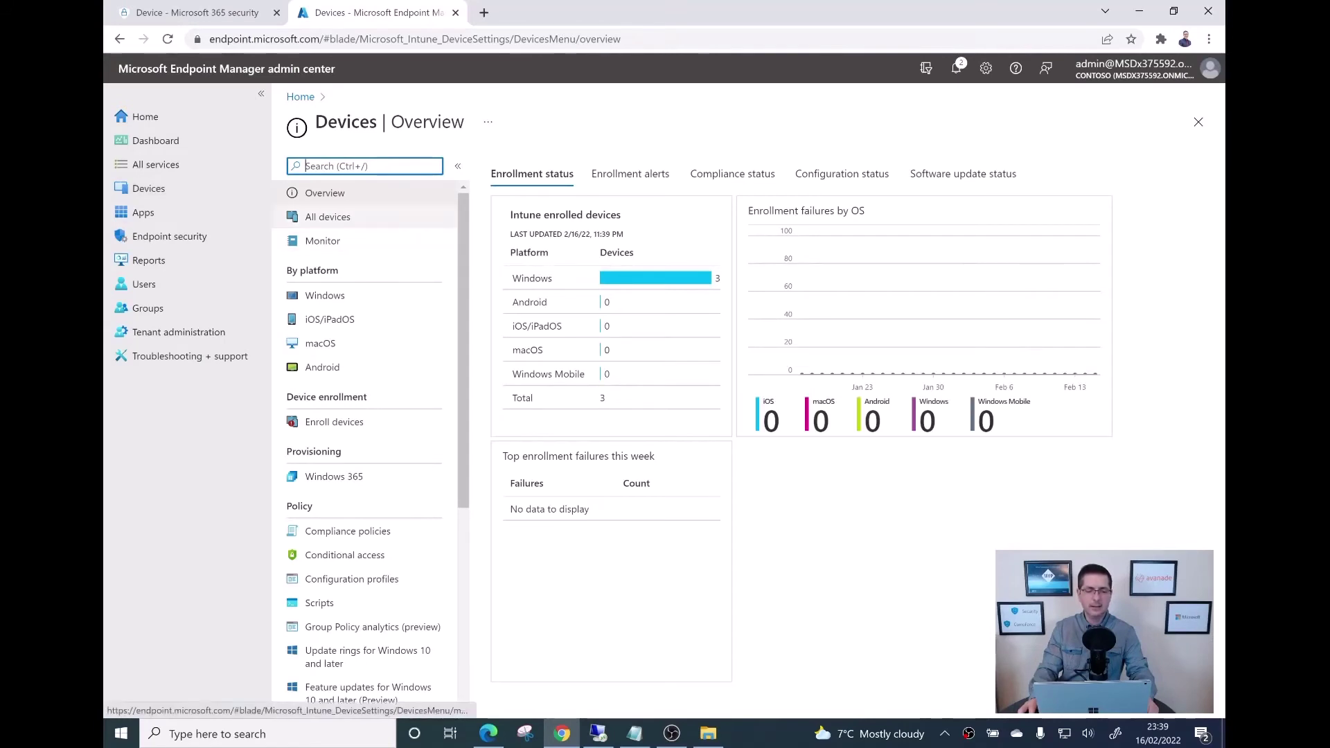
{"action": "left_click", "coordinate": [328, 217]}
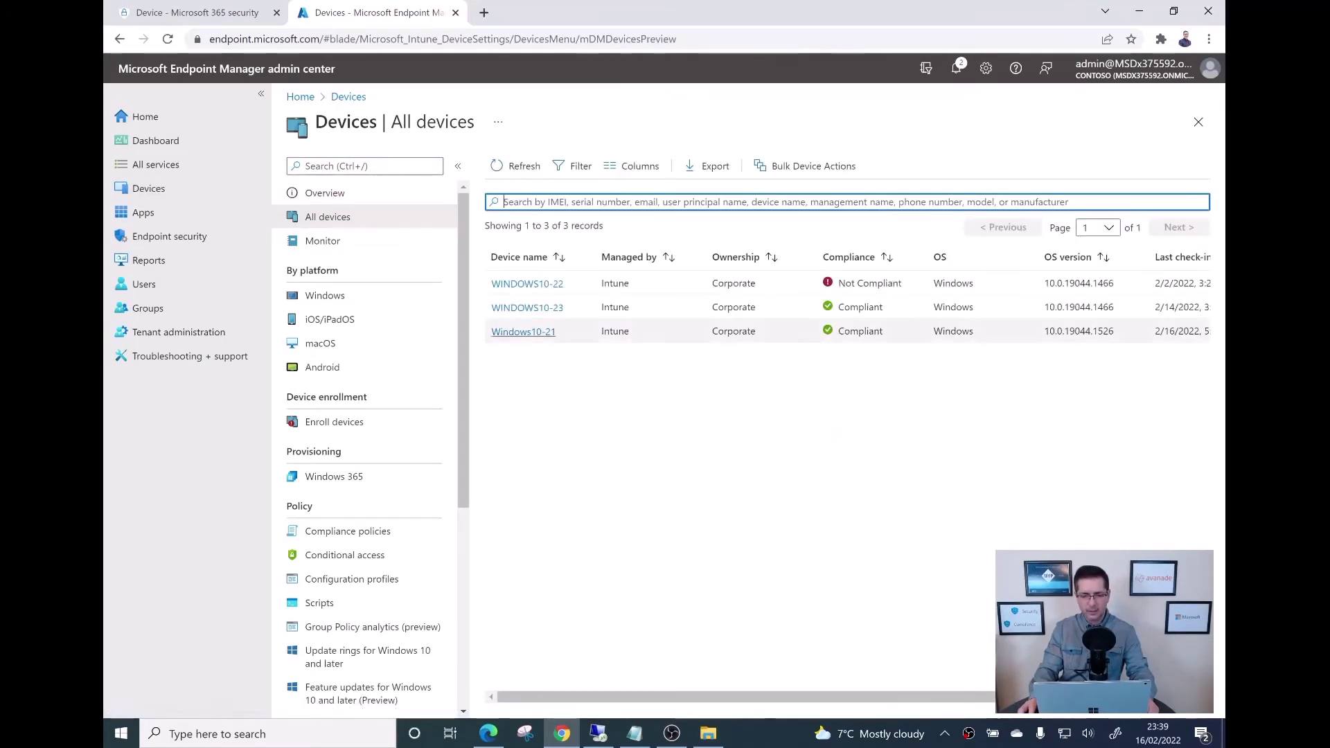
{"action": "left_click", "coordinate": [523, 332]}
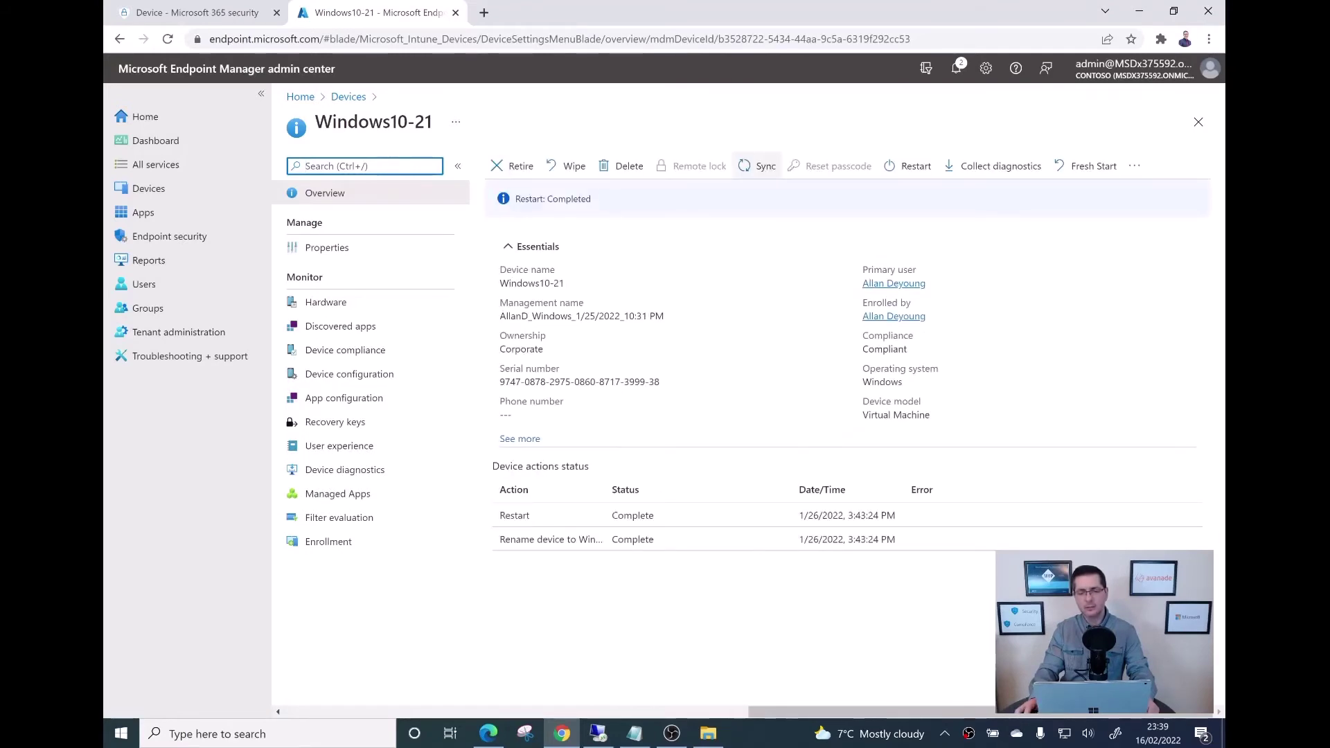
{"action": "left_click", "coordinate": [759, 165]}
{"action": "left_click", "coordinate": [515, 247]}
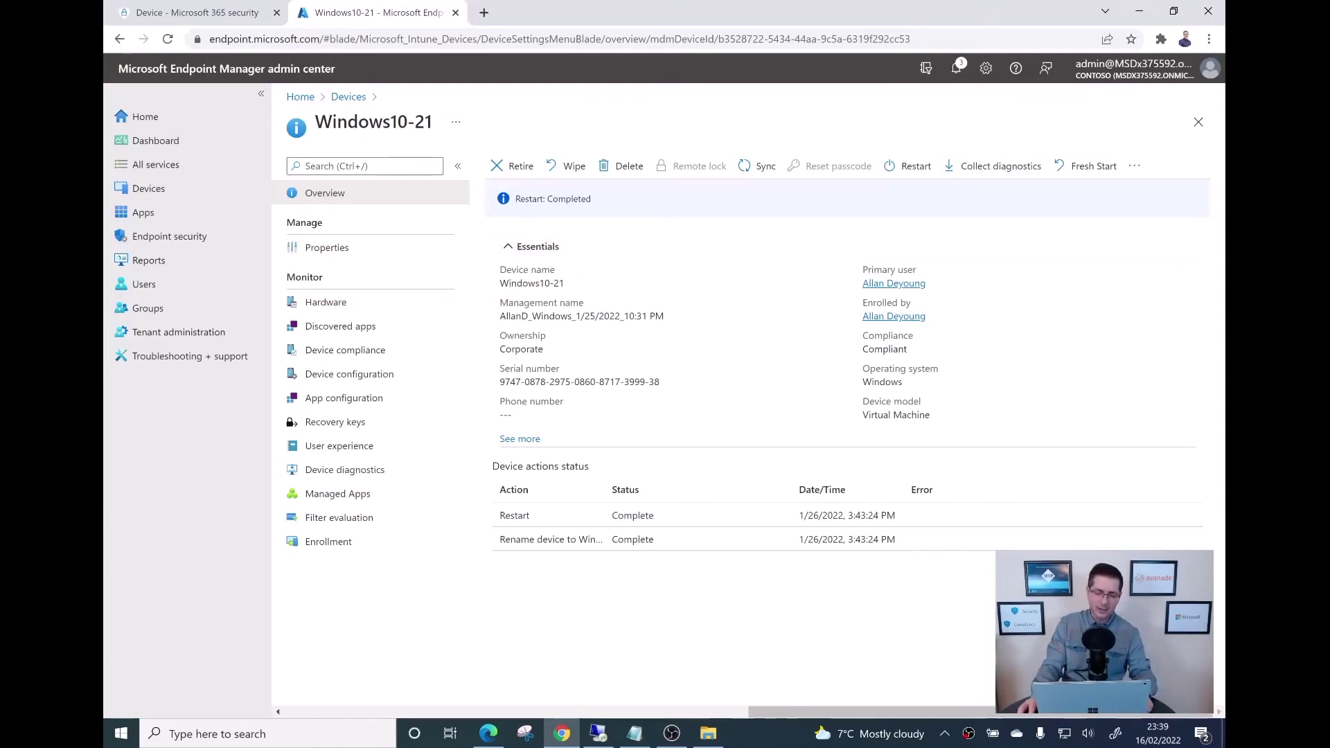
Step: Bring the Windows10-21 virtual machine forward and open Windows Settings from Start
{"action": "mouse_move", "coordinate": [599, 733]}
{"action": "left_click", "coordinate": [599, 658]}
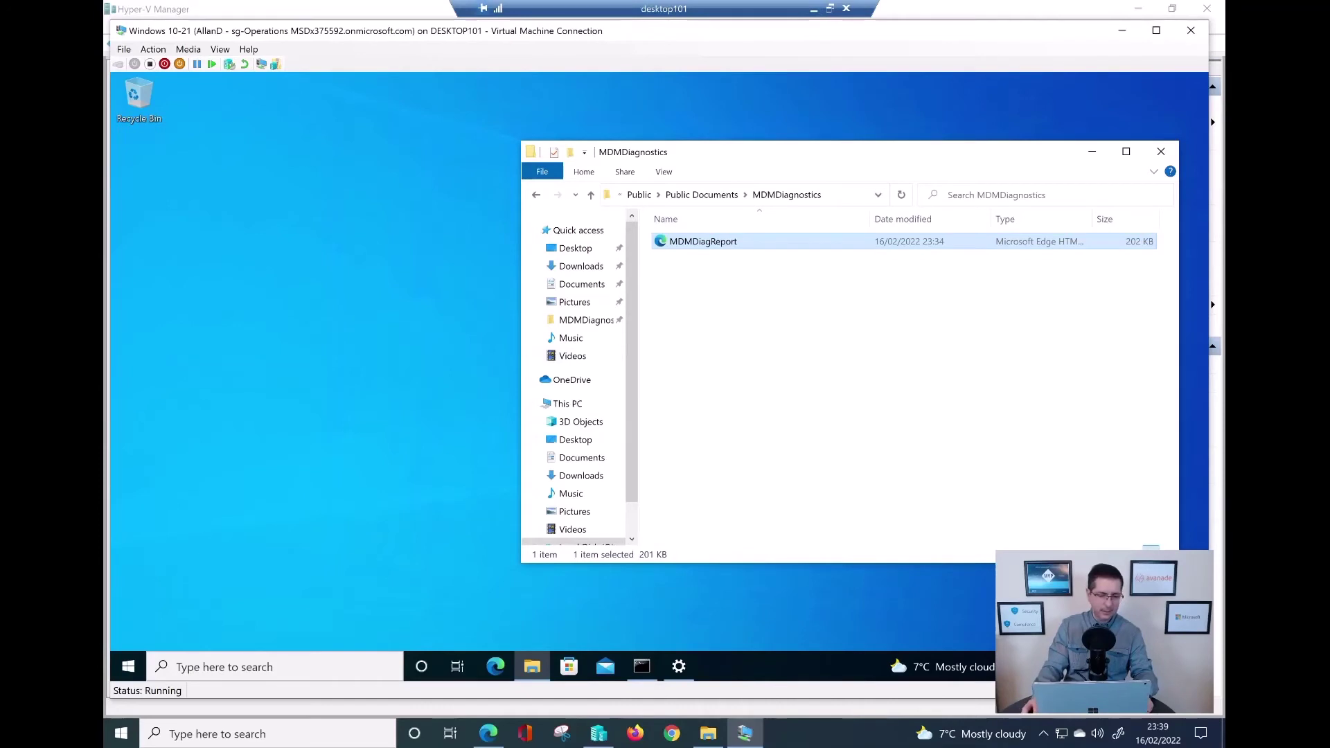
{"action": "key", "text": "super"}
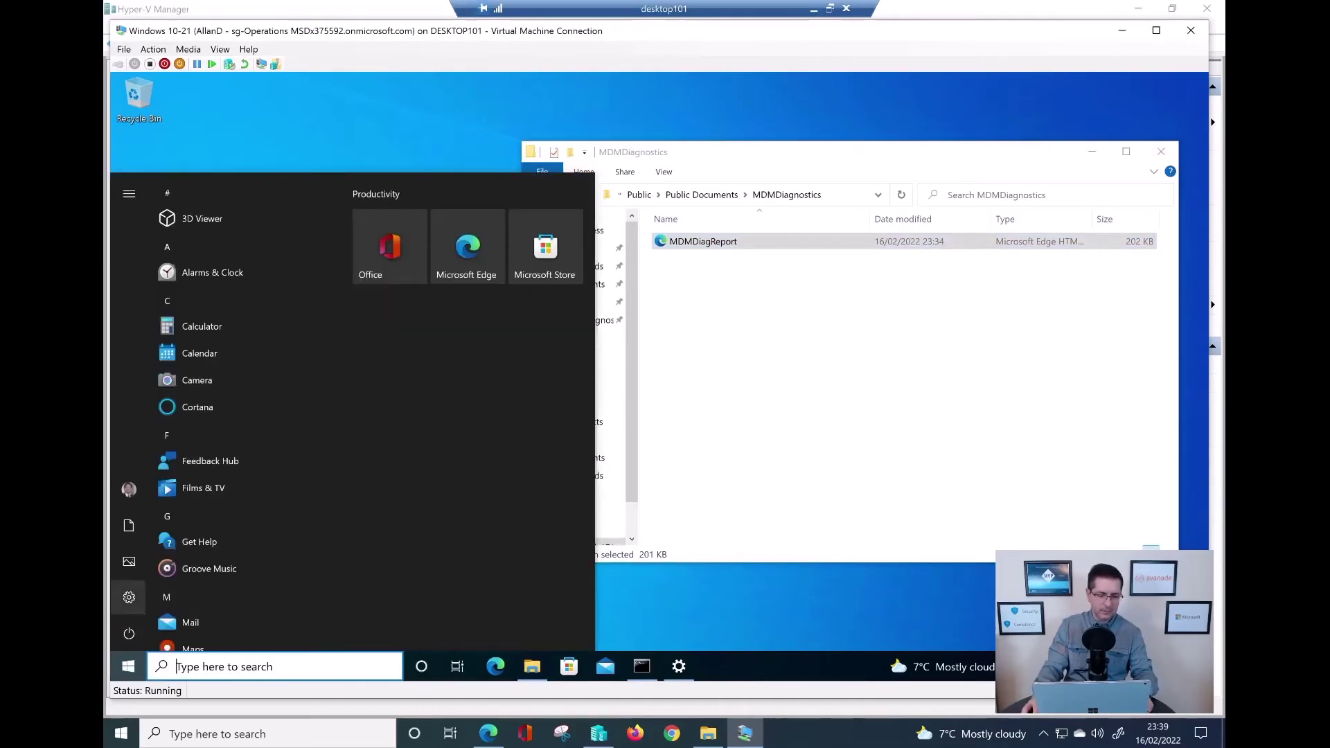
{"action": "left_click", "coordinate": [127, 594]}
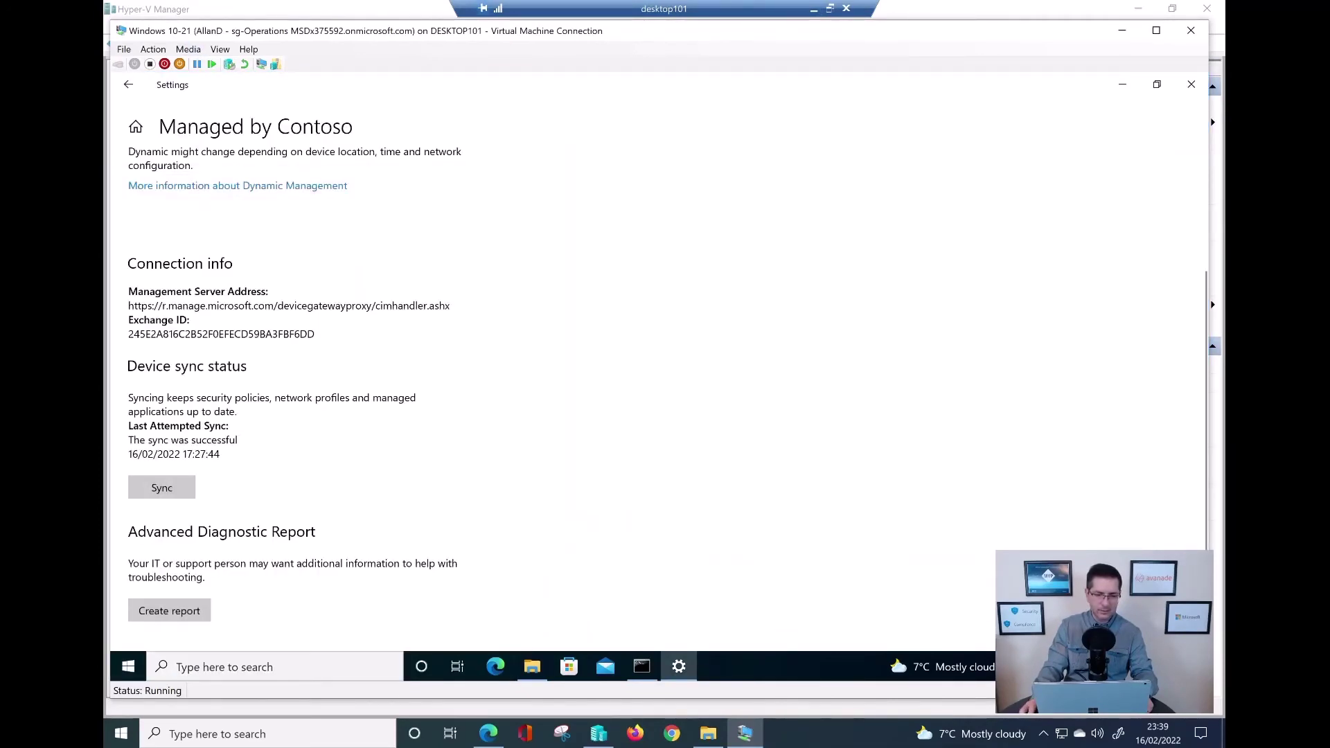
{"action": "left_click", "coordinate": [1191, 84]}
{"action": "key", "text": "super"}
{"action": "left_click", "coordinate": [129, 597]}
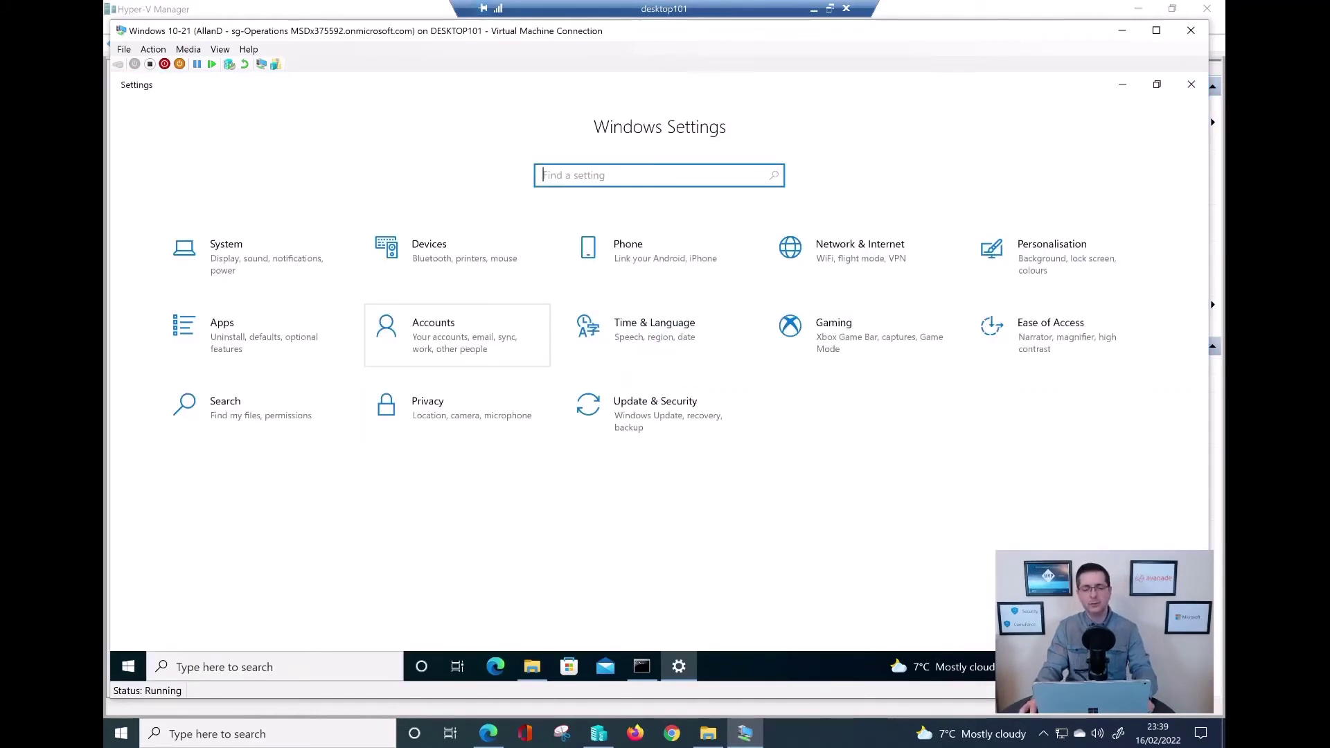
Step: Open the Contoso Azure AD work account's management info and scroll to Device sync status
{"action": "left_click", "coordinate": [443, 335]}
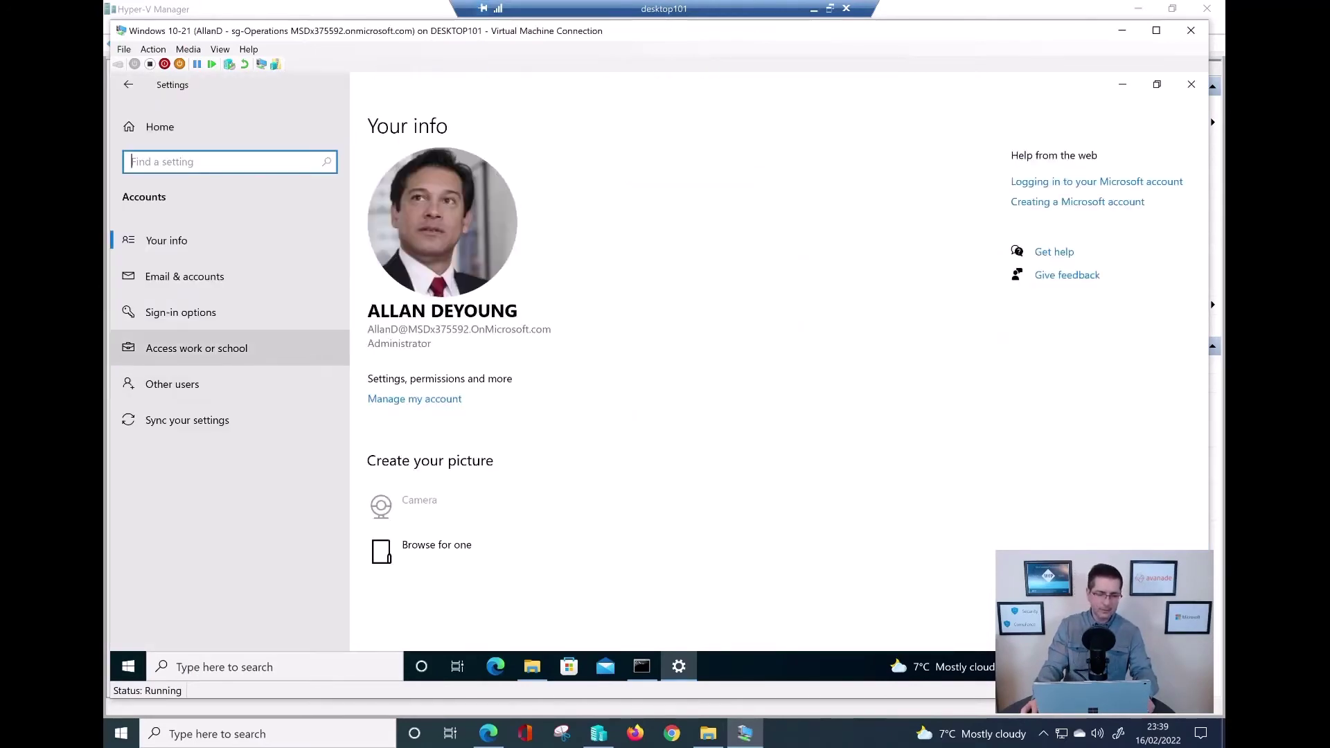
{"action": "left_click", "coordinate": [196, 348]}
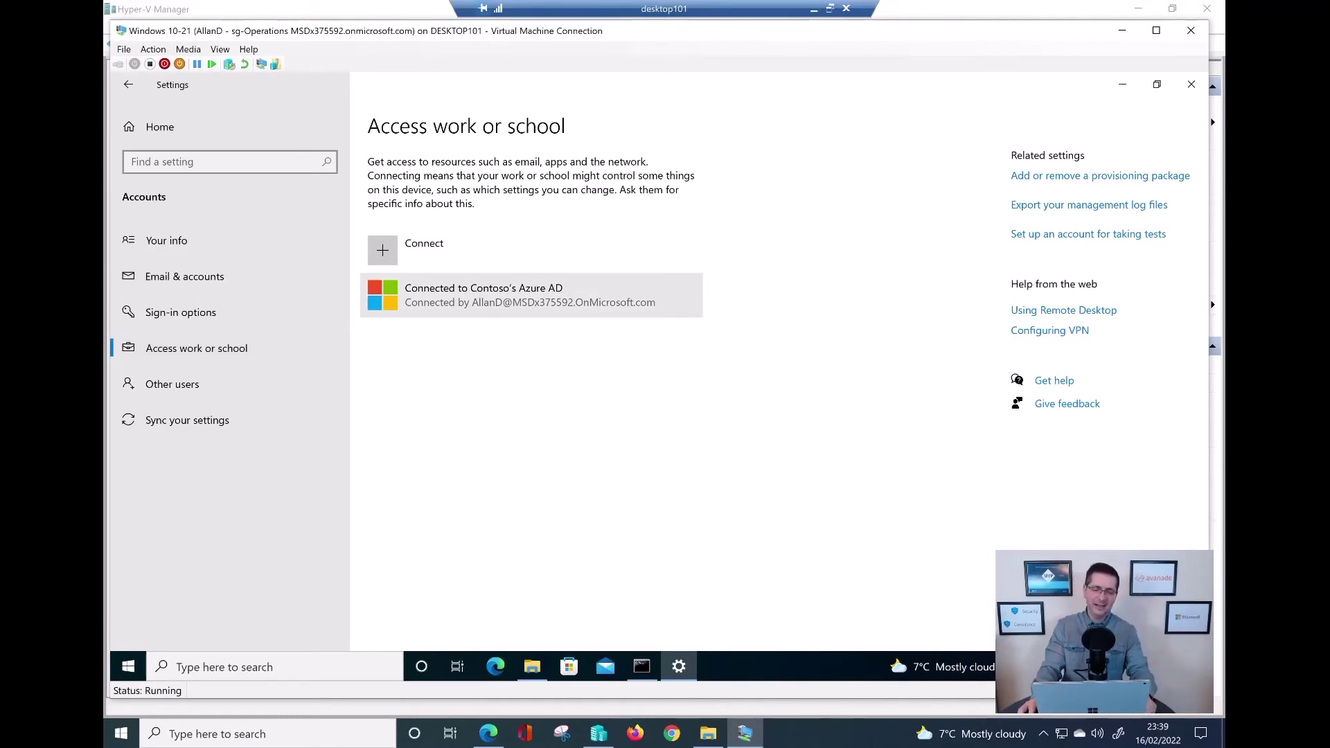
{"action": "left_click", "coordinate": [530, 295]}
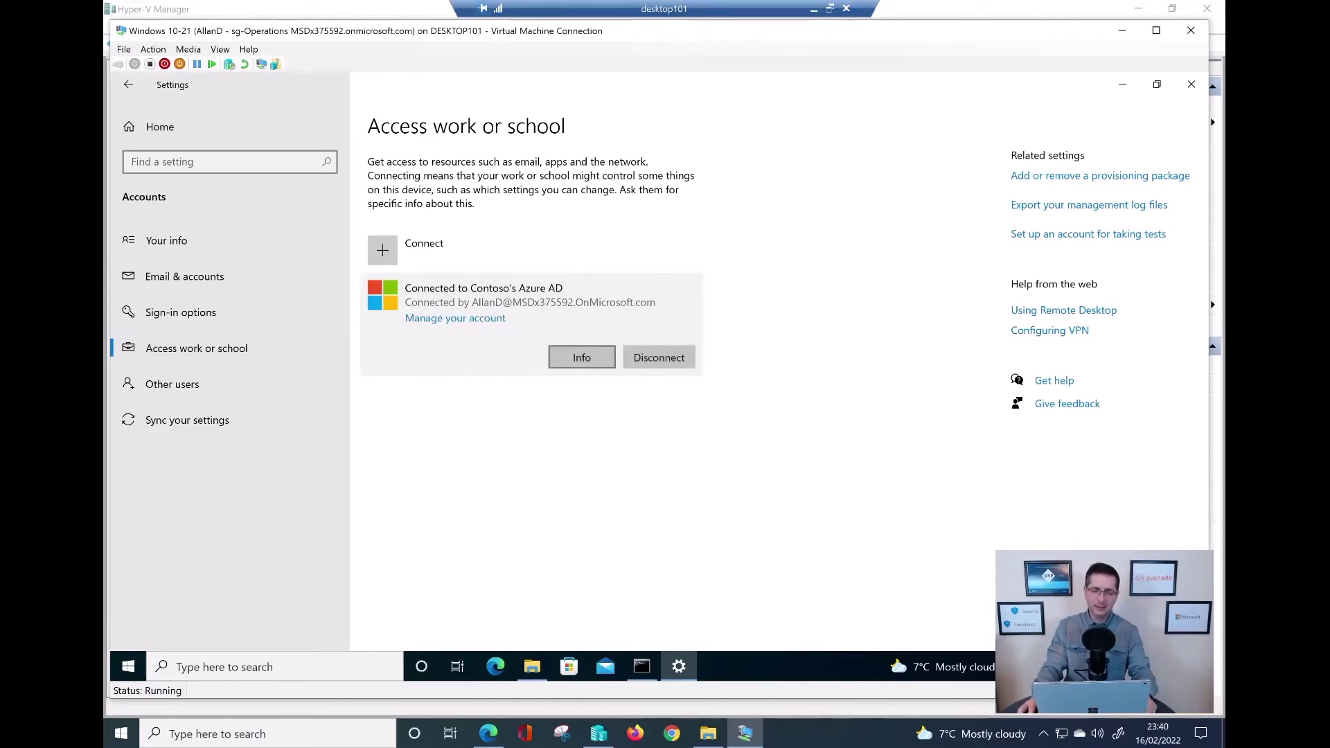
{"action": "left_click", "coordinate": [582, 357]}
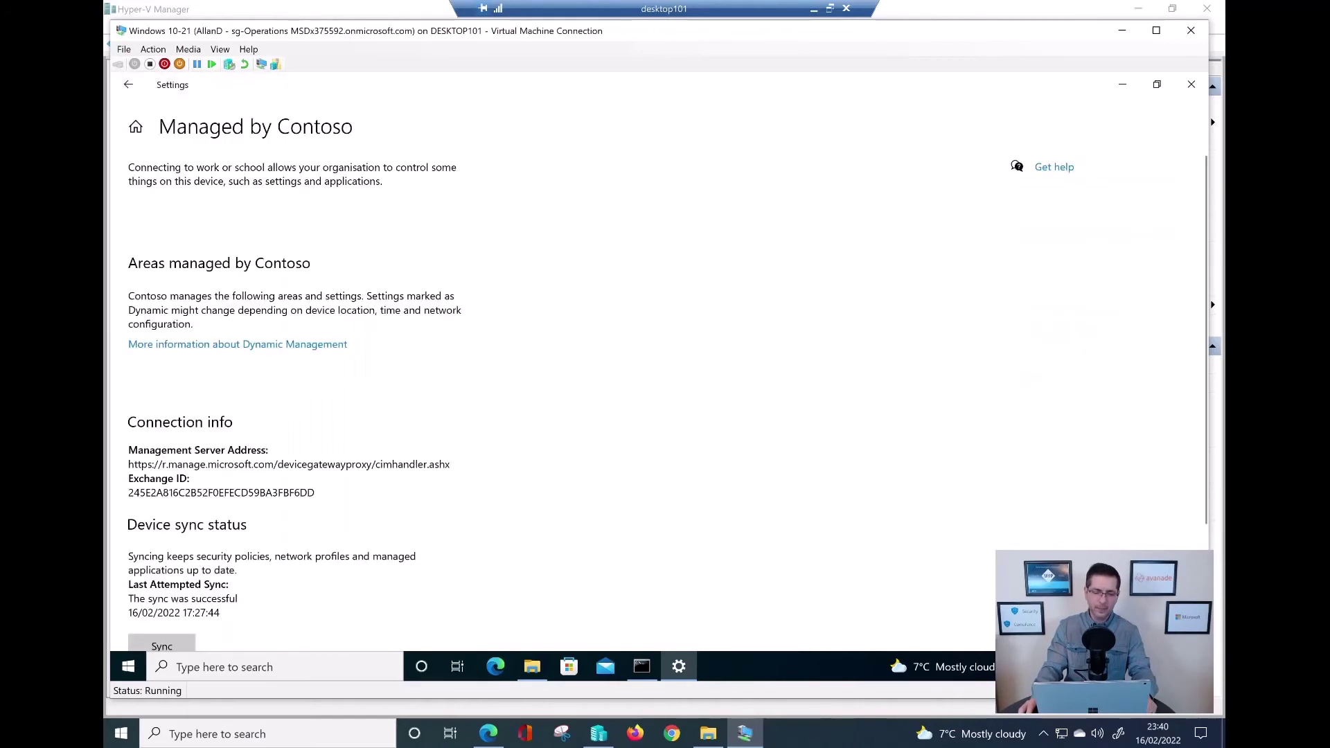
{"action": "scroll", "coordinate": [291, 360], "scroll_direction": "down", "scroll_amount": 3}
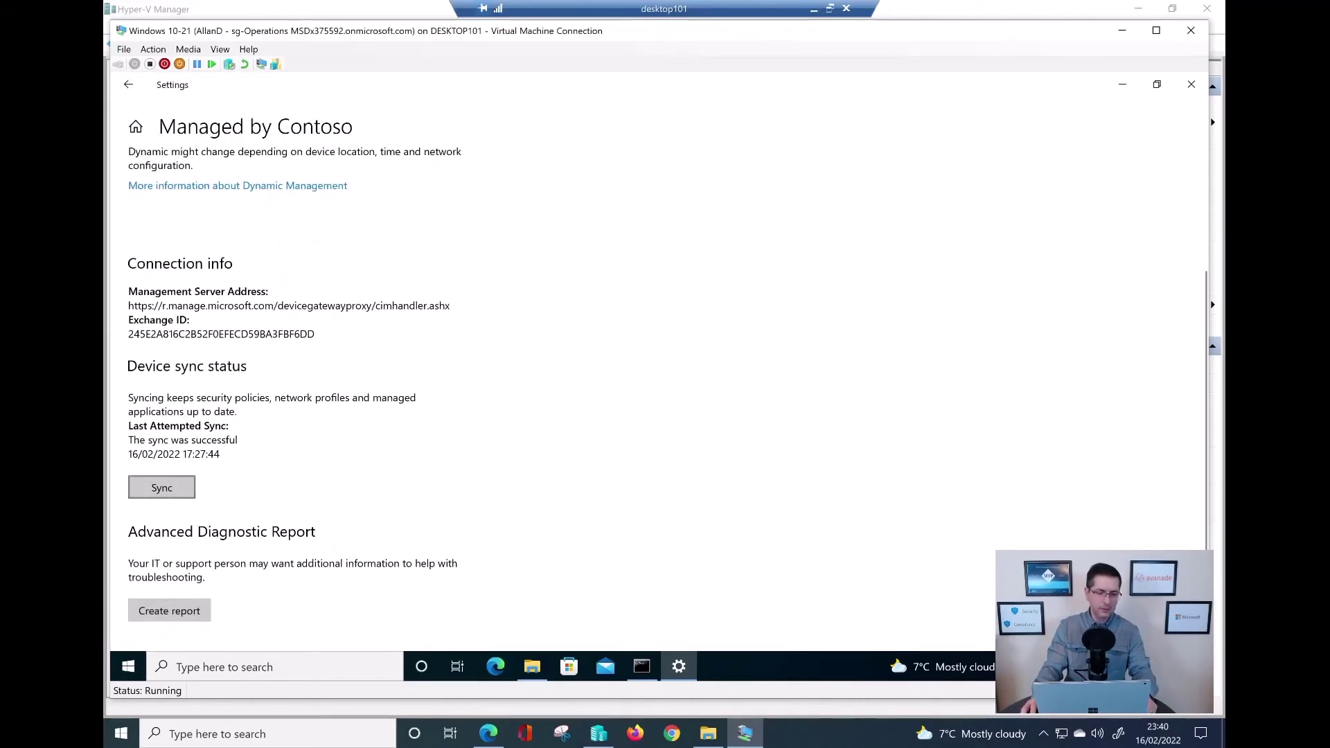
Step: Sync with Contoso, export the diagnostic report, and open the MDMDiagnostics folder
{"action": "left_click", "coordinate": [161, 488]}
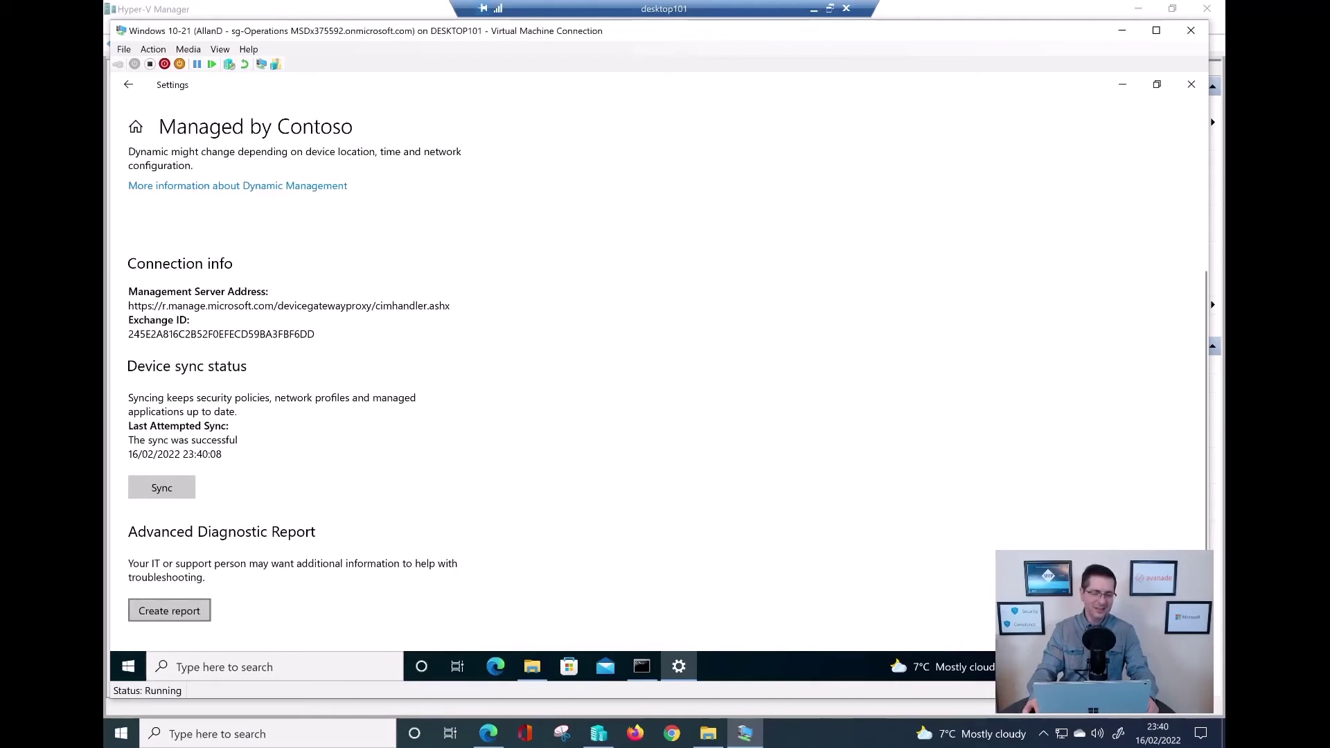
{"action": "left_click", "coordinate": [170, 611]}
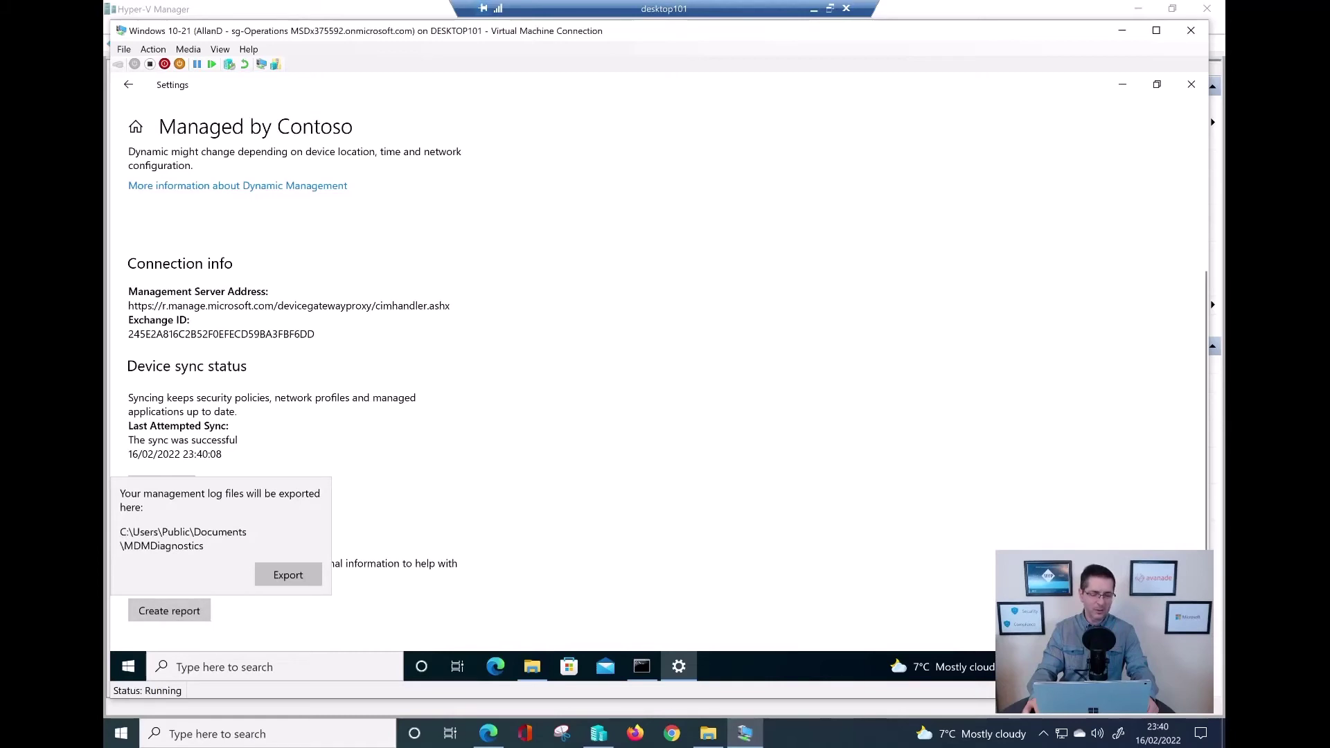
{"action": "left_click", "coordinate": [288, 574]}
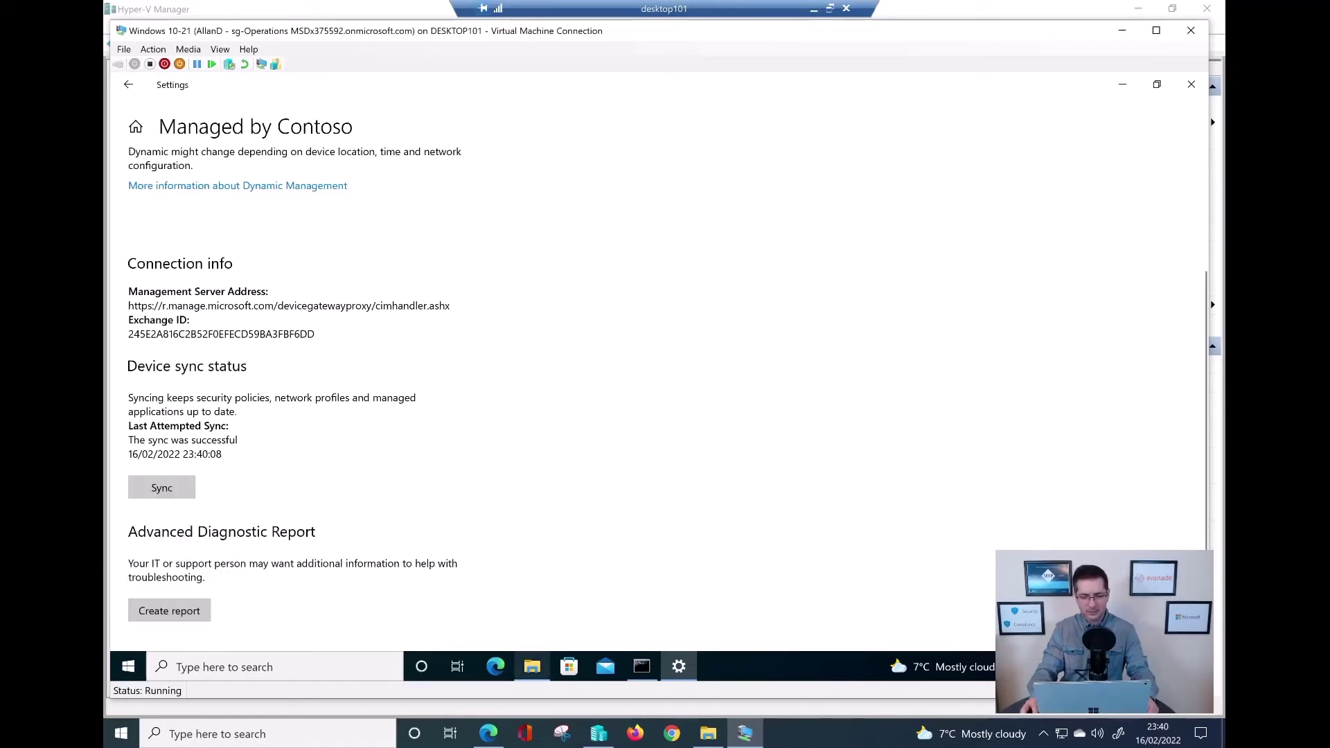
{"action": "left_click", "coordinate": [533, 666]}
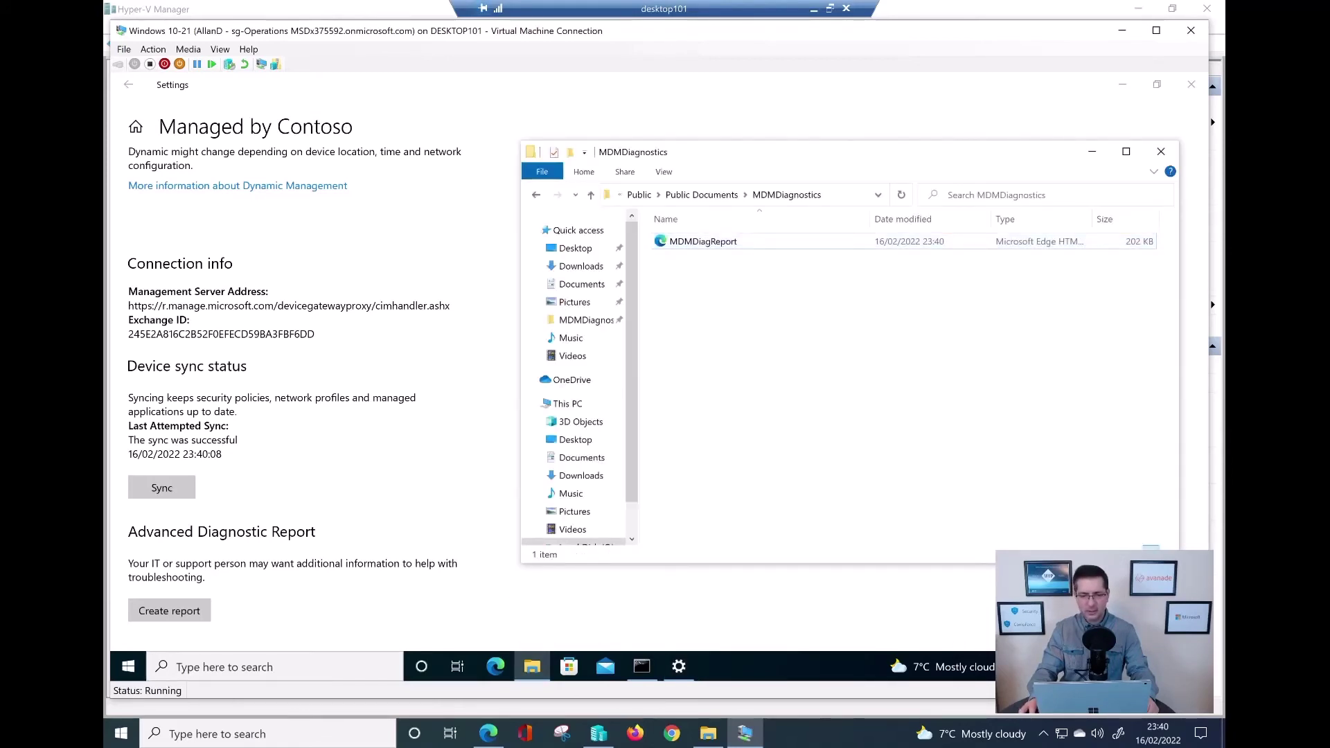
Step: Open MDMDiagReport in Edge, search 'mdmwin' to locate MDMWinsOverGP, then close the report
{"action": "left_click", "coordinate": [704, 241]}
{"action": "key", "text": "Return"}
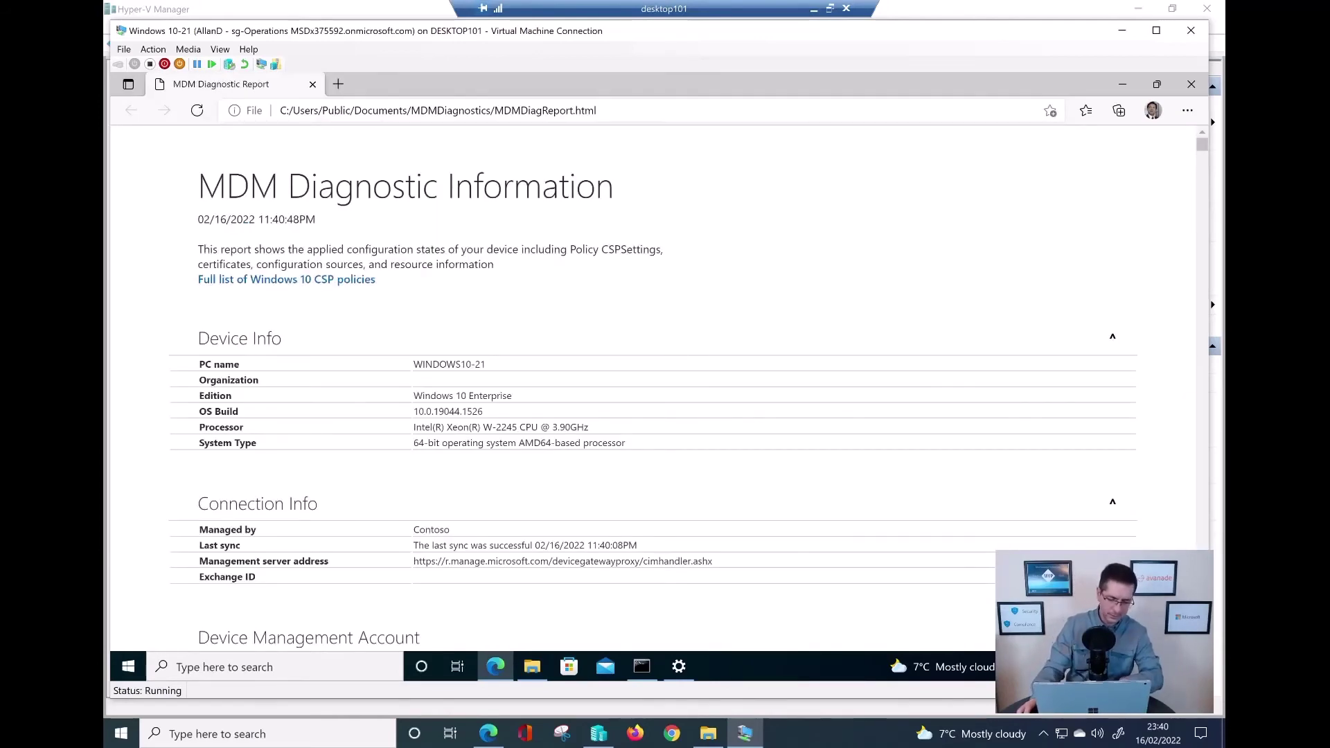
{"action": "key", "text": "ctrl+f"}
{"action": "type", "text": "mdm"}
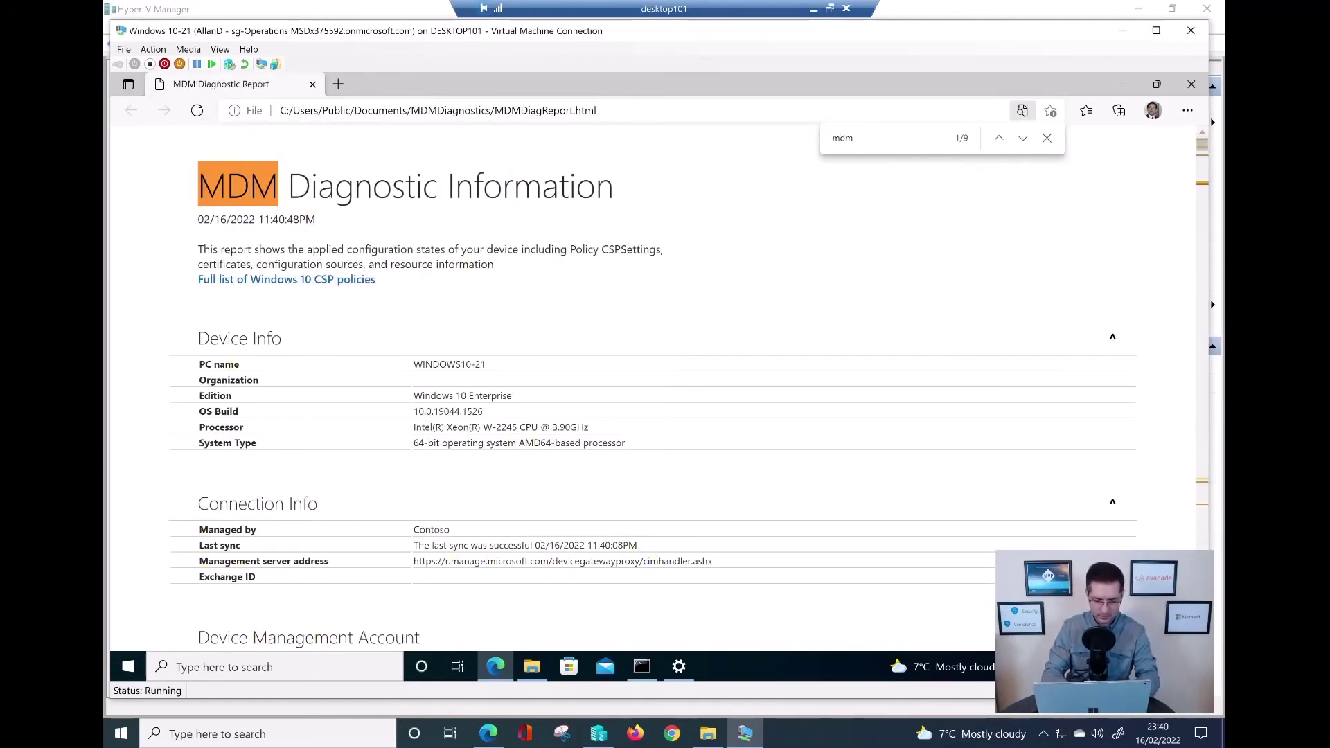
{"action": "type", "text": "win"}
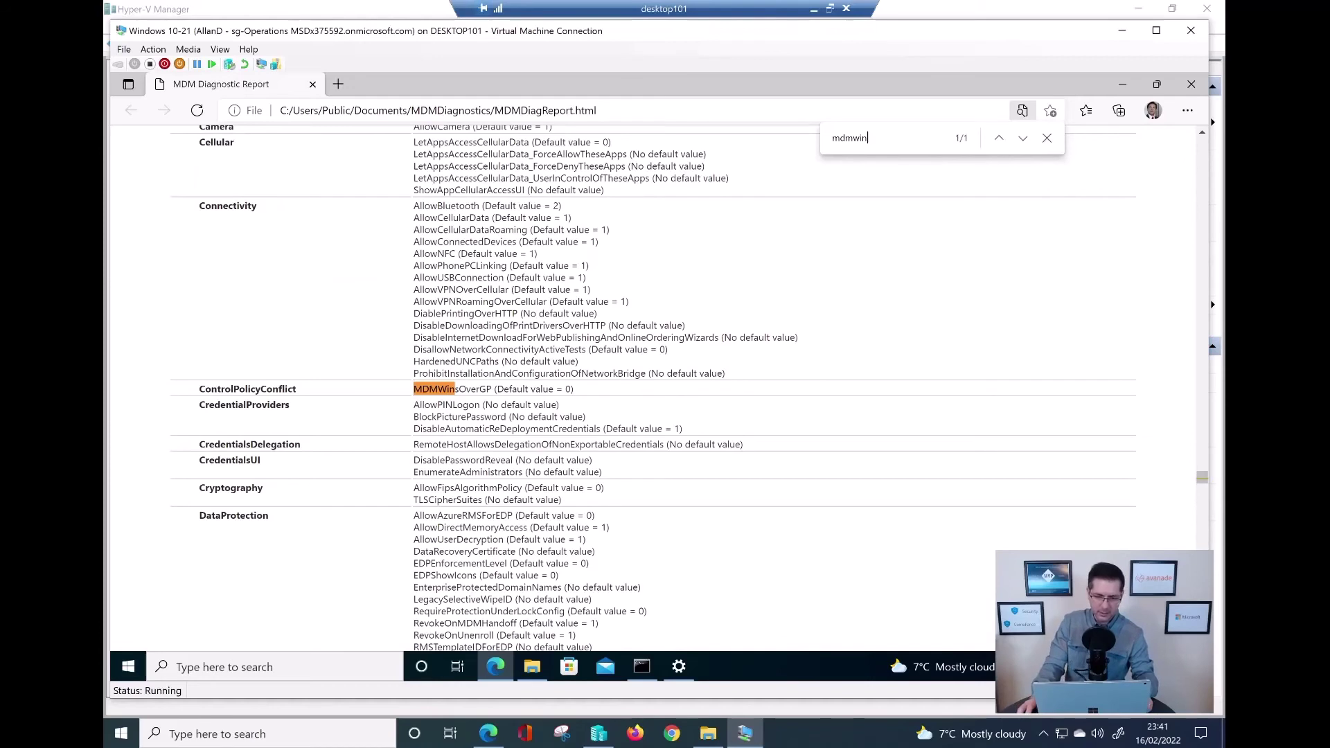
{"action": "key", "text": "Escape"}
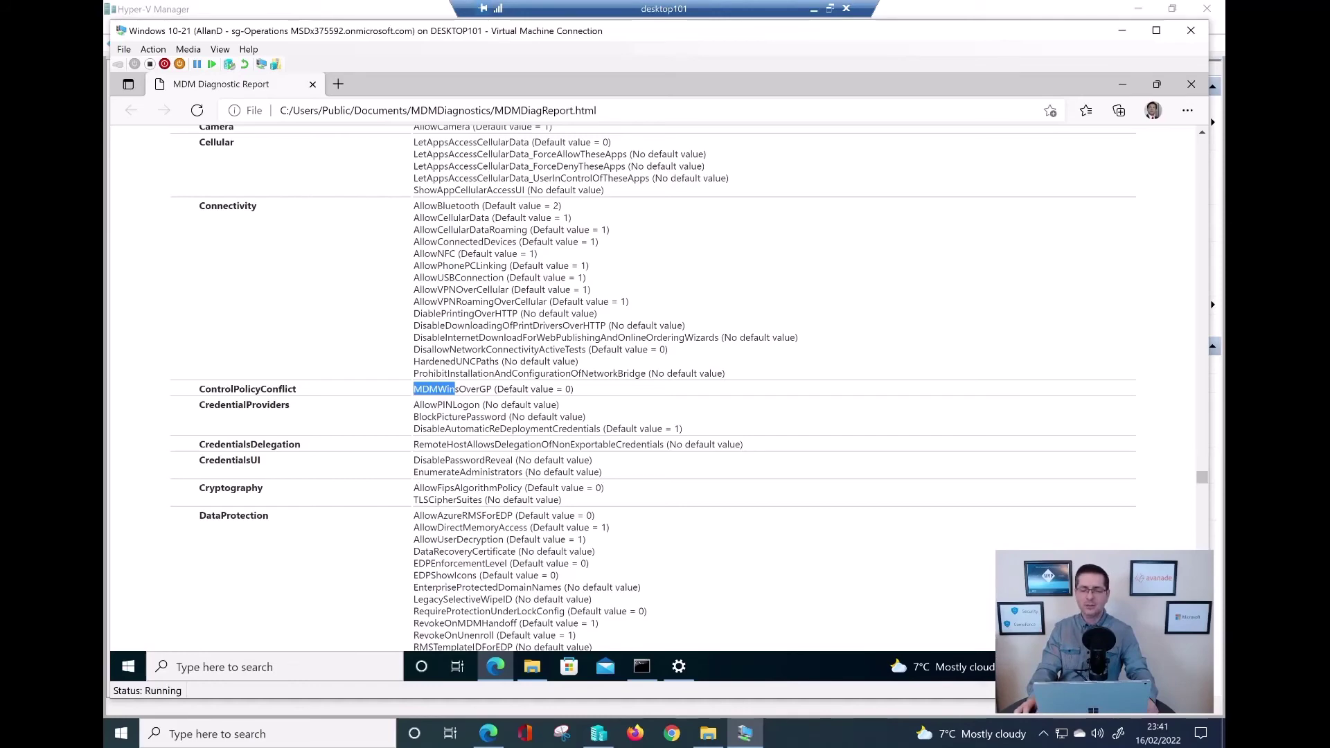
{"action": "left_click", "coordinate": [1191, 84]}
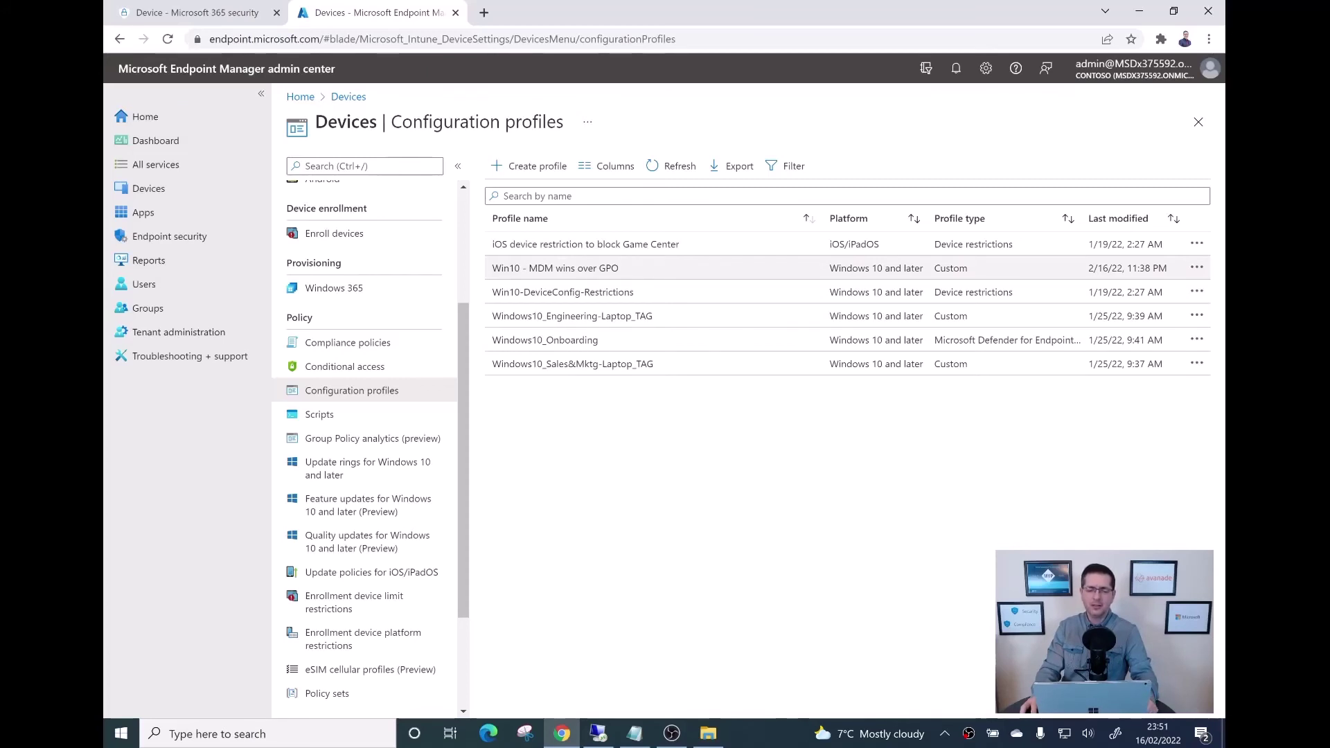
Step: Verify the 'Win10 - MDM wins over GPO' device status shows Succeeded for Windows10-21, then switch back to the VM
{"action": "left_click", "coordinate": [586, 268]}
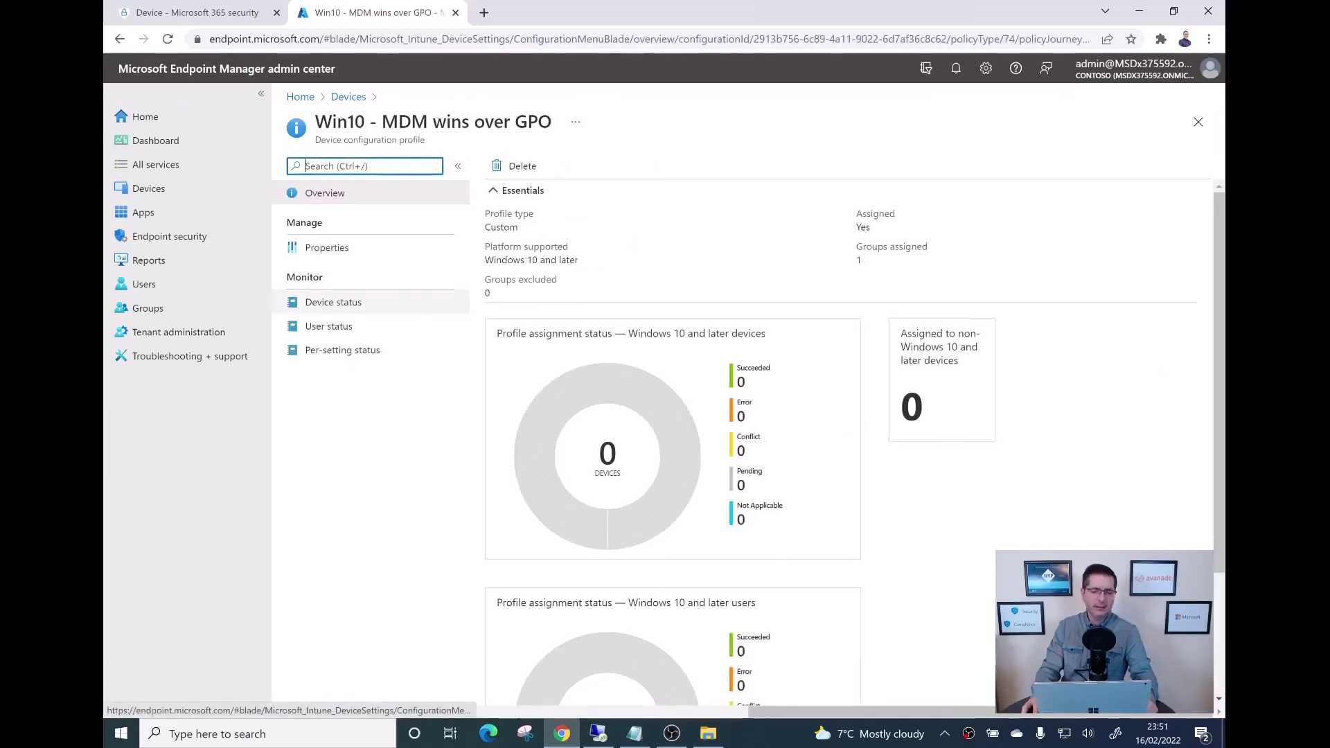
{"action": "left_click", "coordinate": [333, 302]}
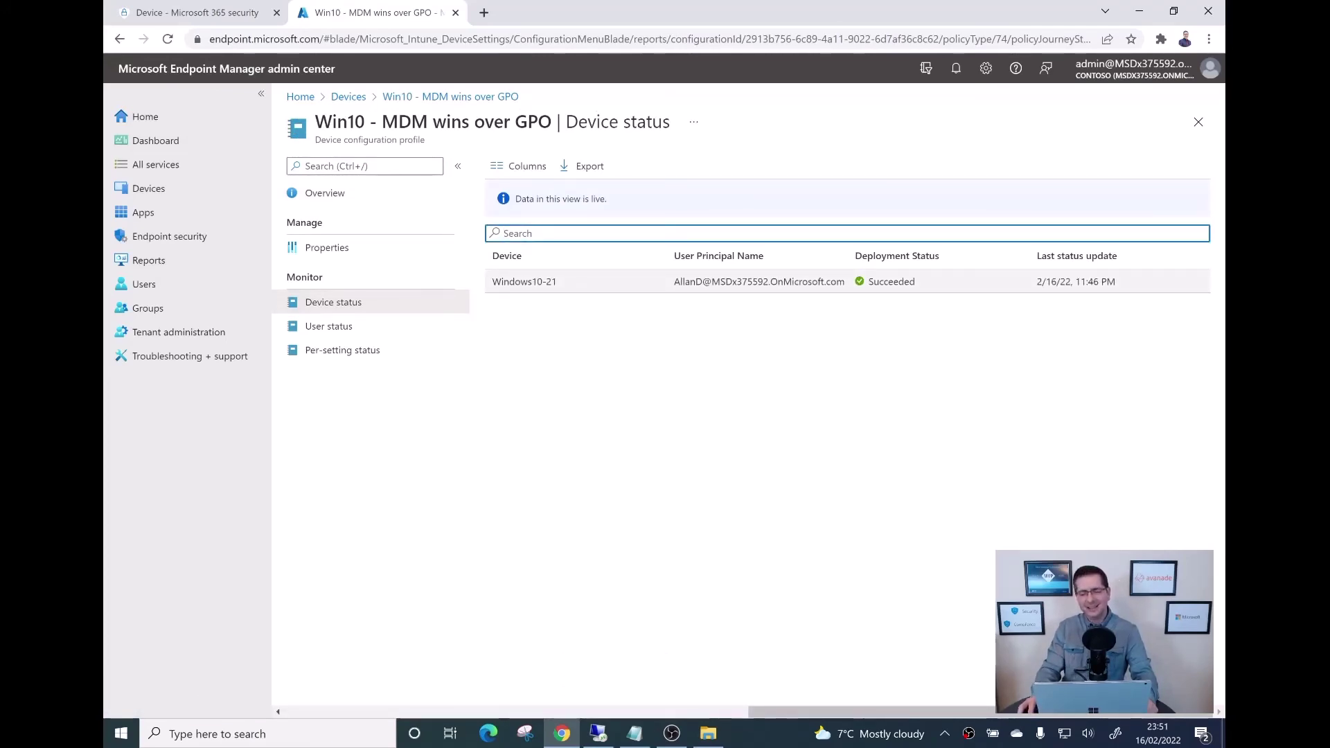
{"action": "mouse_move", "coordinate": [893, 281]}
{"action": "left_mouse_down"}
{"action": "mouse_move", "coordinate": [915, 281]}
{"action": "mouse_move", "coordinate": [869, 282]}
{"action": "left_mouse_up"}
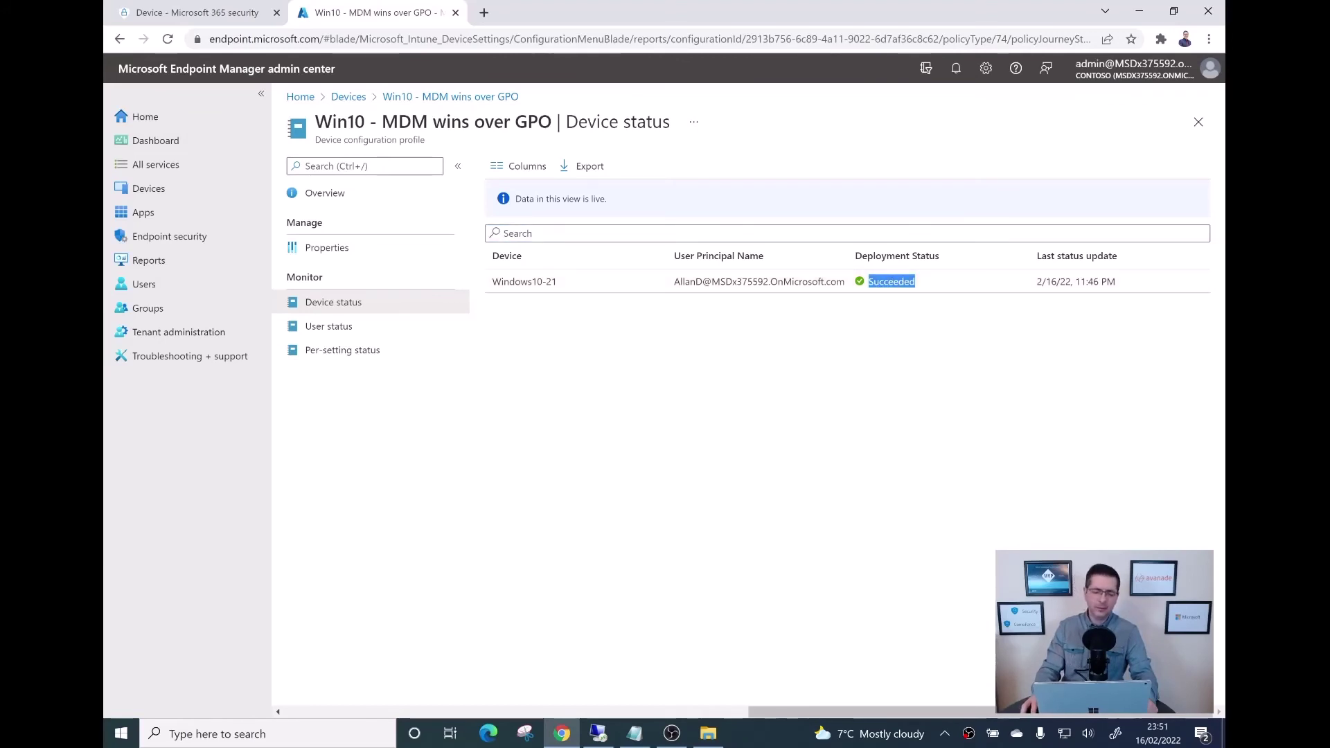
{"action": "left_click", "coordinate": [598, 734]}
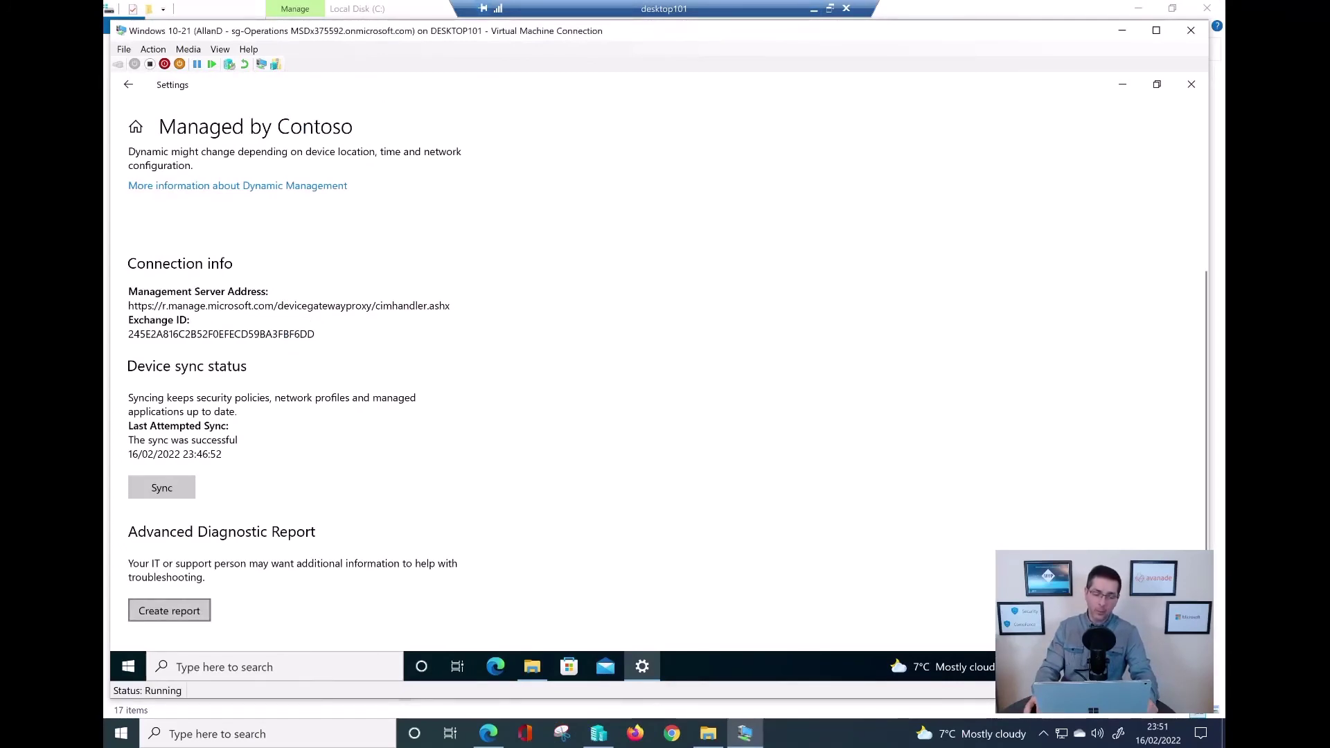
Step: Create and export a fresh diagnostic report, producing a 204 KB MDMDiagReport dated 23:51
{"action": "left_click", "coordinate": [169, 611]}
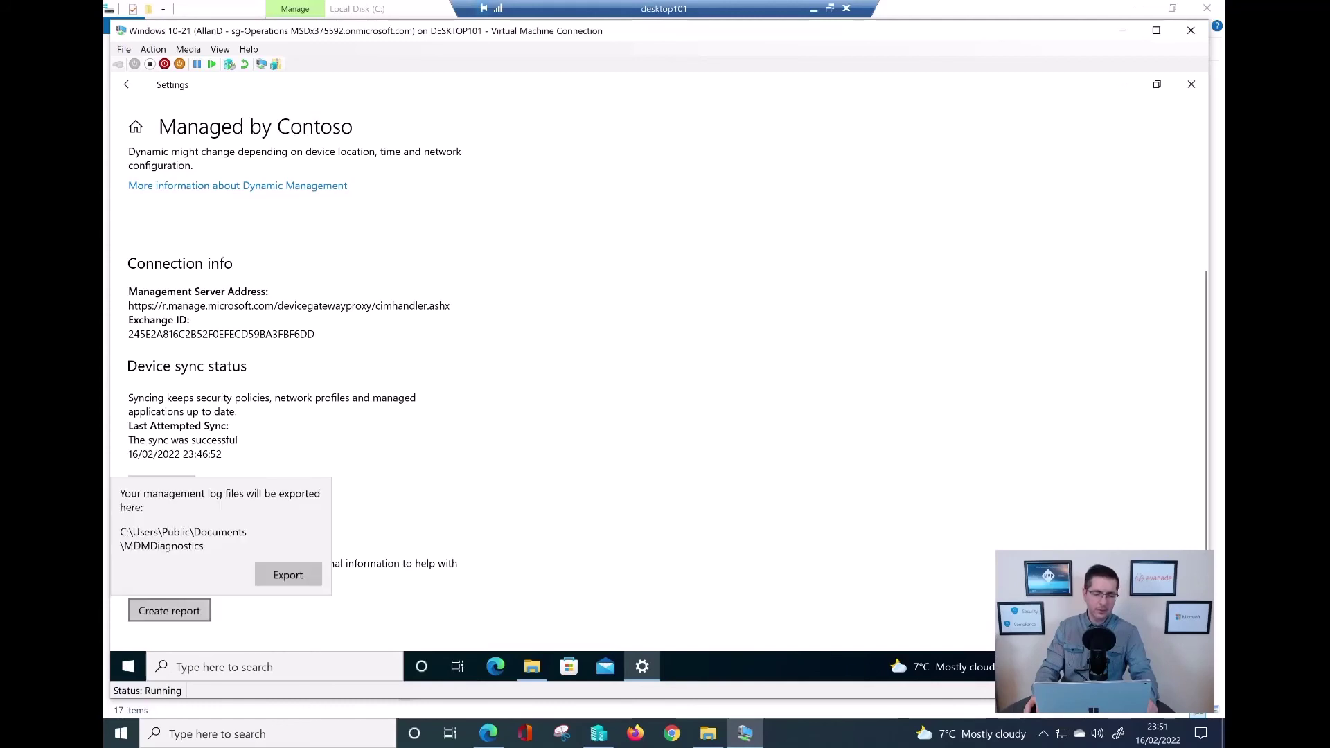
{"action": "left_click", "coordinate": [288, 574]}
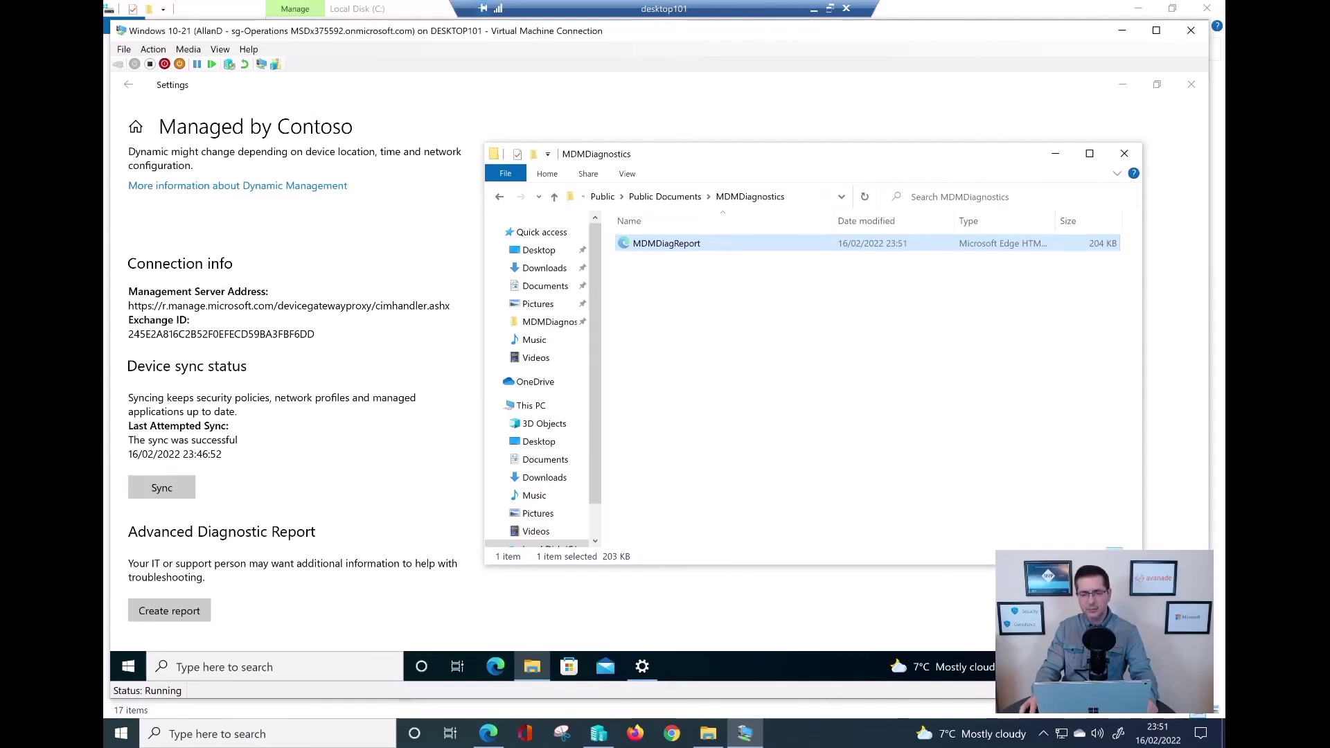
Step: Open the new MDMDiagReport, search 'mdmwin', and check MDMWinsOverGP shows default 0, current value 1
{"action": "key", "text": "Return"}
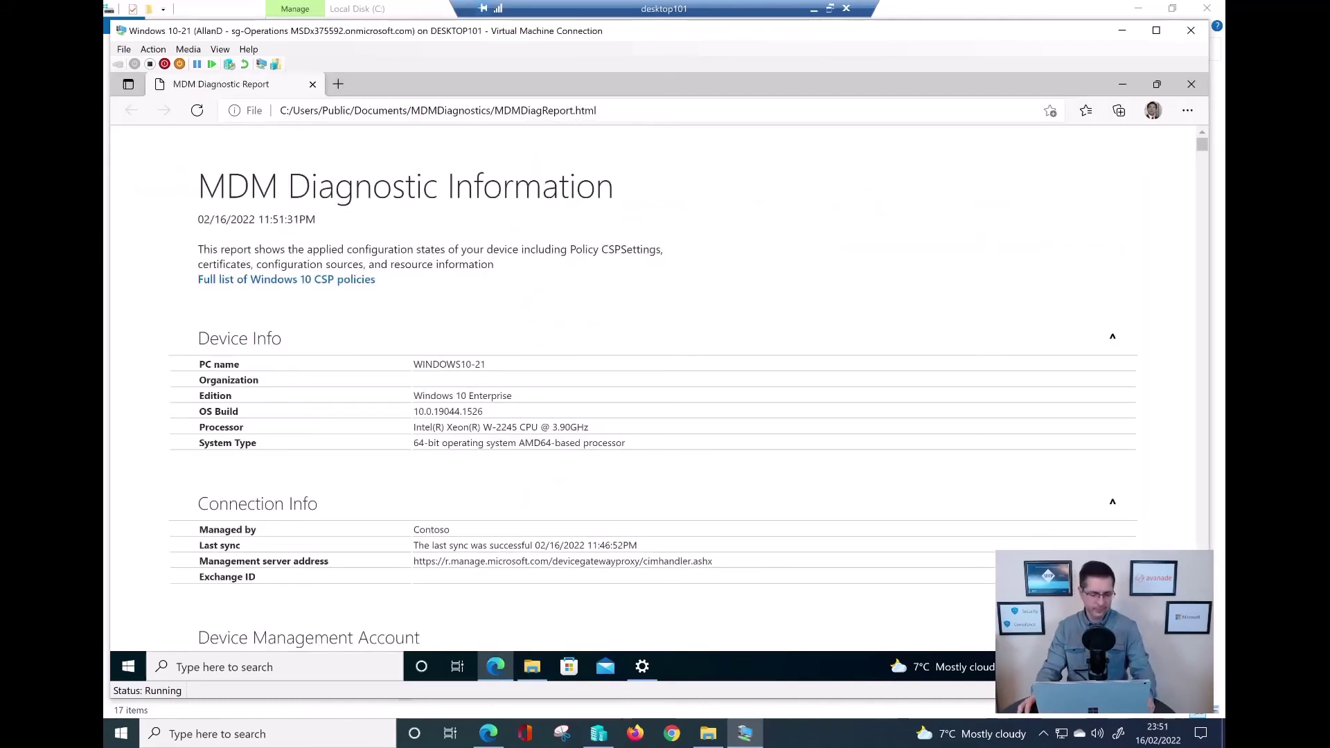
{"action": "key", "text": "ctrl+f"}
{"action": "type", "text": "w"}
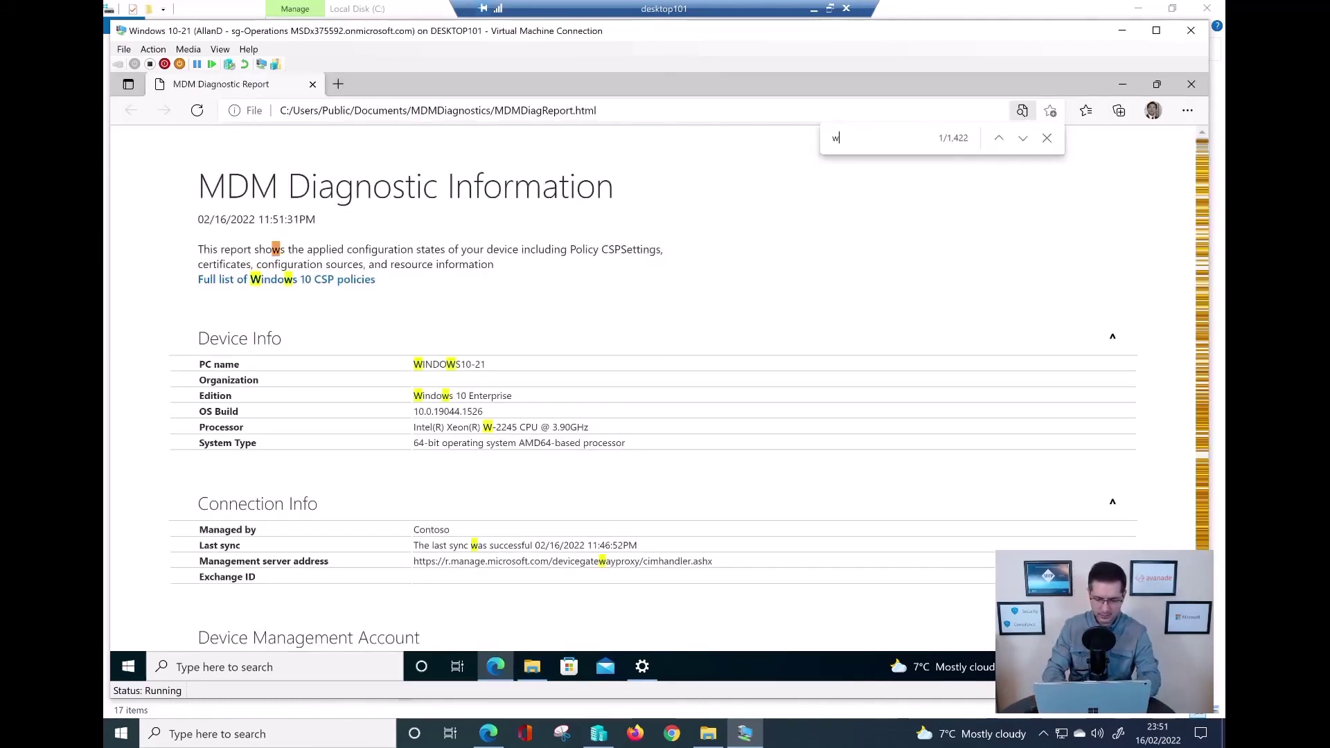
{"action": "key", "text": "BackSpace"}
{"action": "type", "text": "mdmwin"}
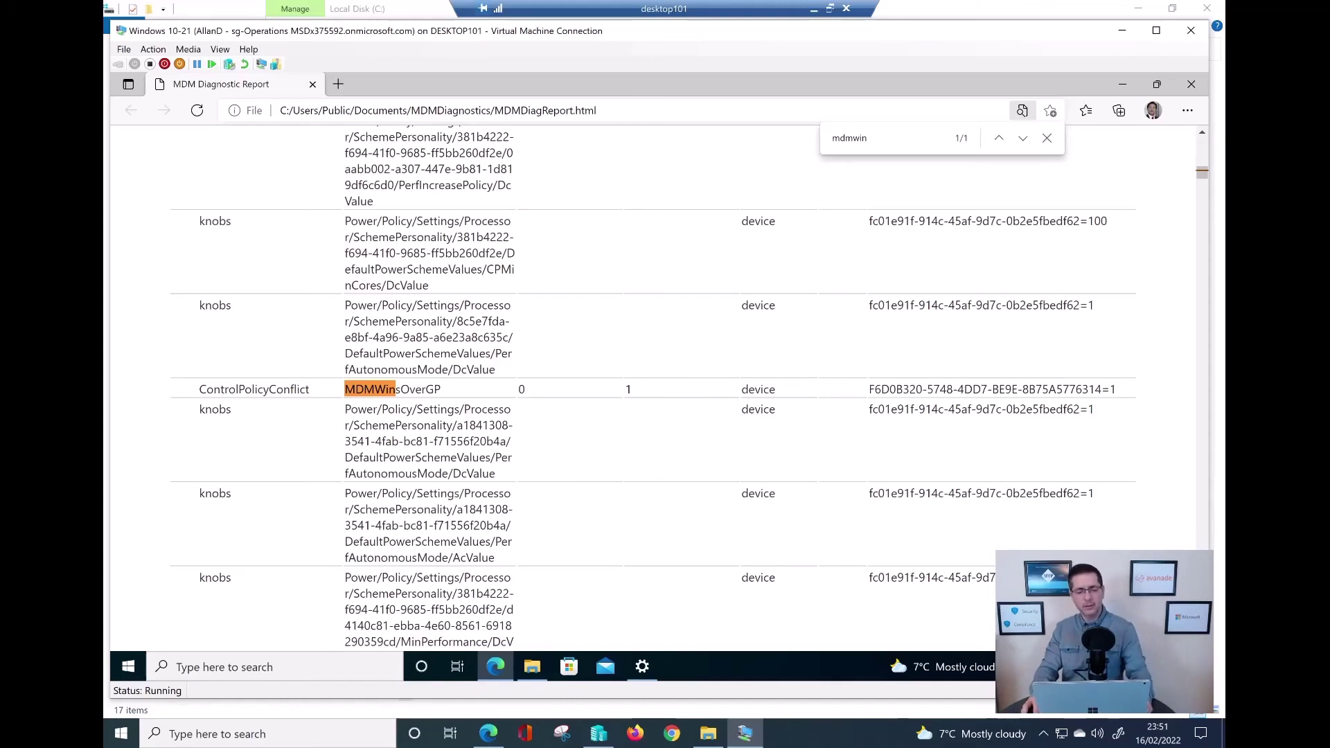
{"action": "left_click_drag", "start_coordinate": [344, 389], "coordinate": [442, 390]}
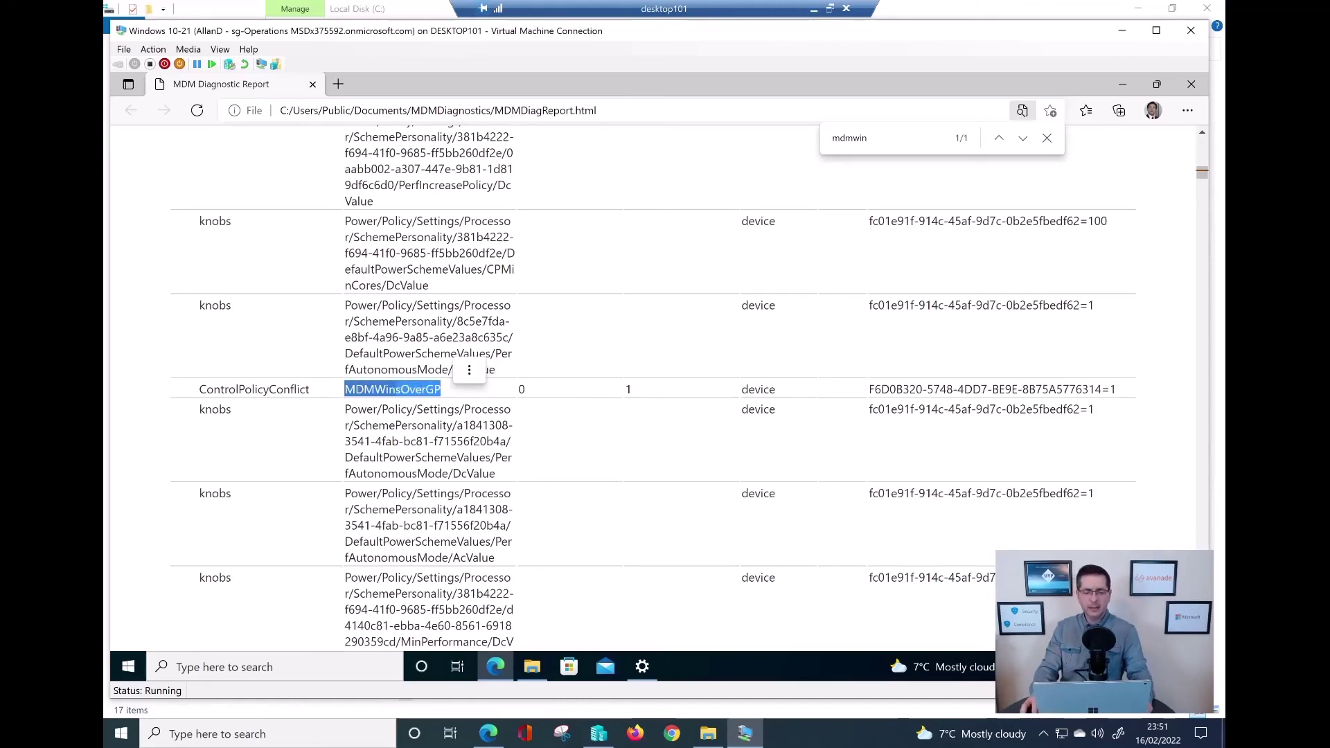
{"action": "double_click", "coordinate": [522, 389]}
{"action": "scroll", "coordinate": [655, 389], "scroll_direction": "up", "scroll_amount": 15}
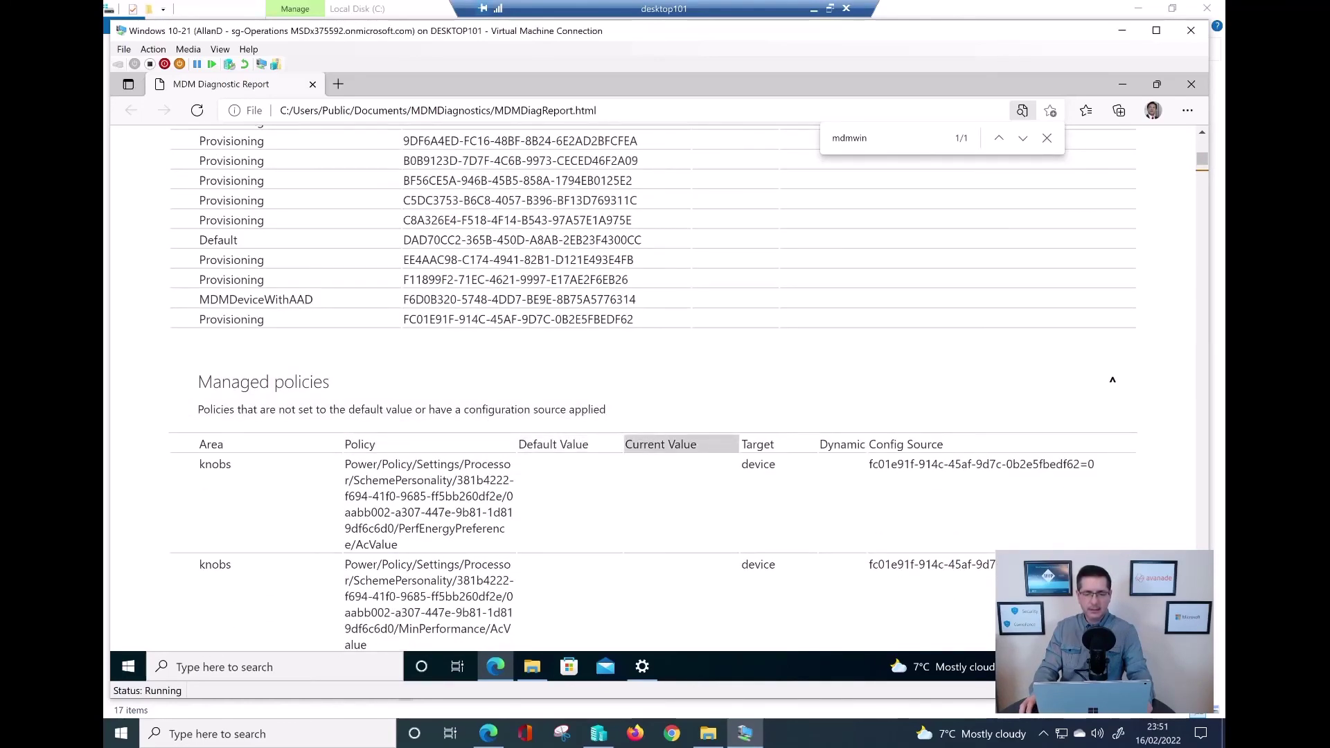
{"action": "scroll", "coordinate": [655, 389], "scroll_direction": "down", "scroll_amount": 14}
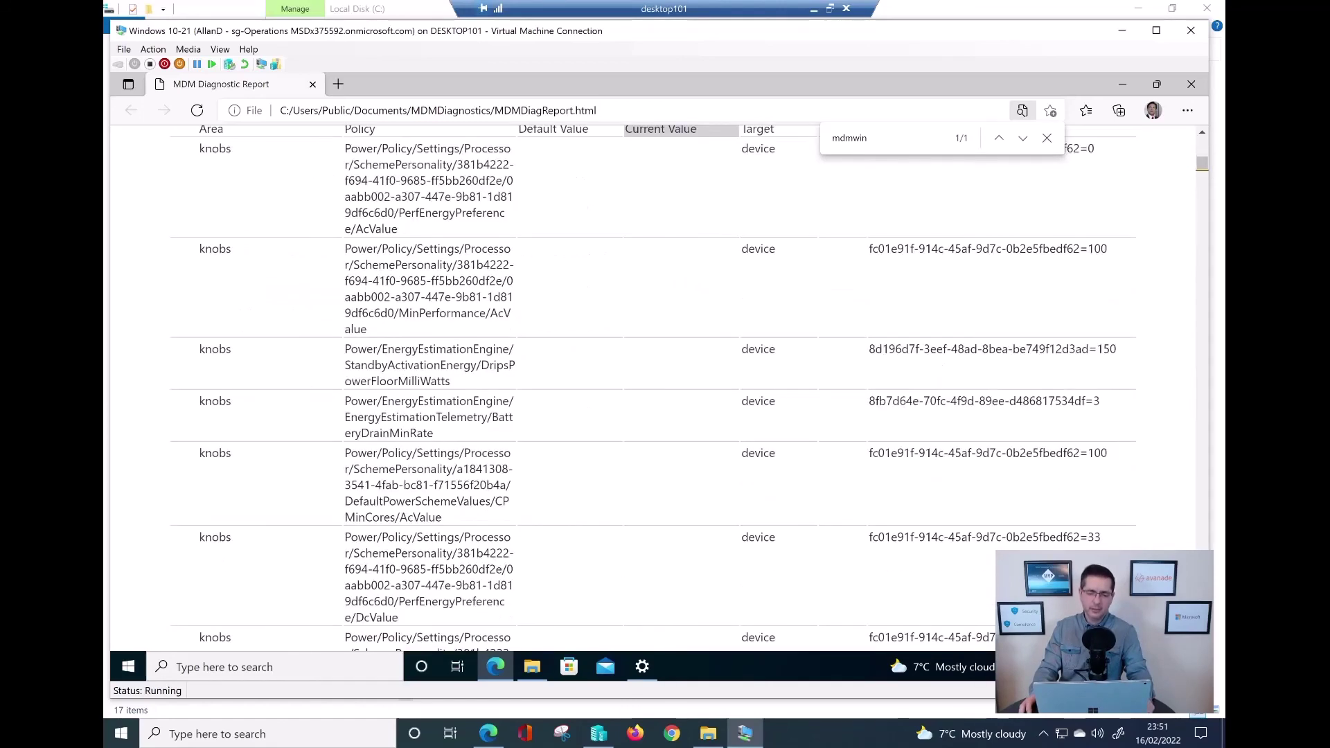
{"action": "scroll", "coordinate": [656, 389], "scroll_direction": "down", "scroll_amount": 2}
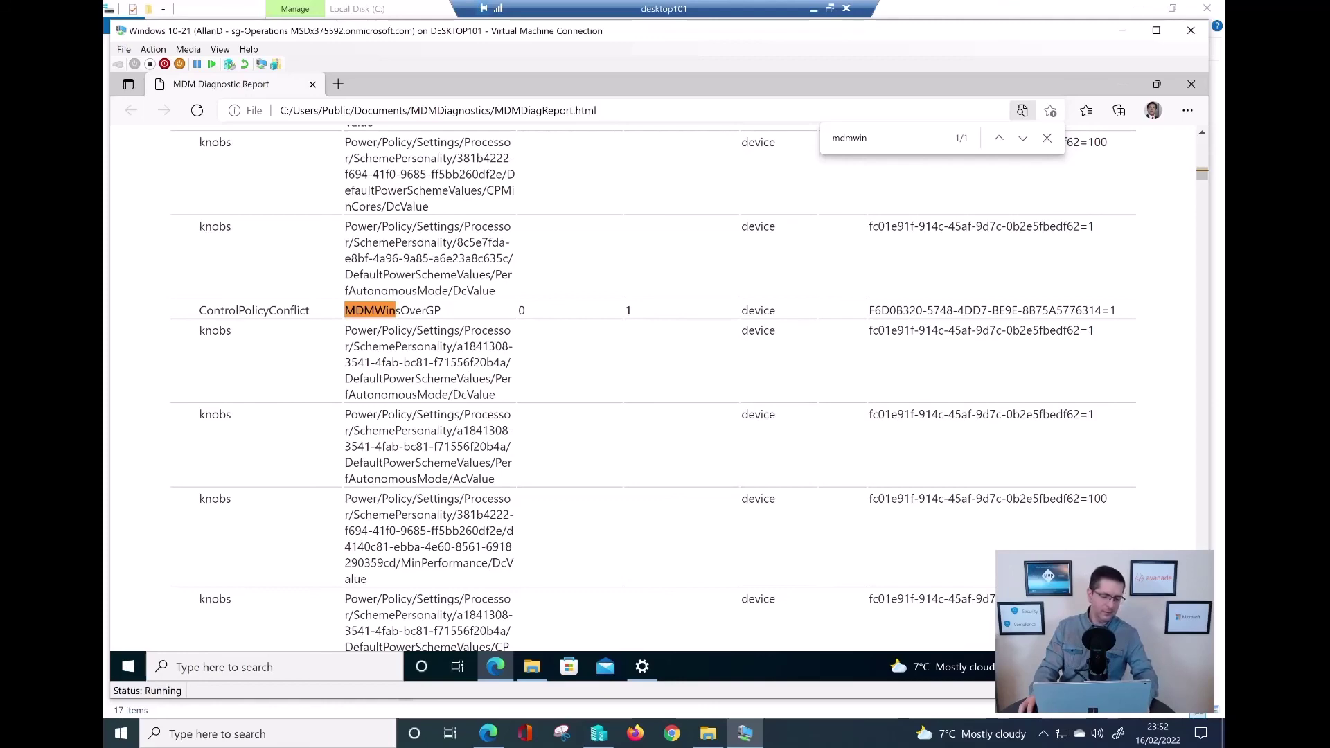
Step: Magnify the MDMWinsOverGP row so its current value 1 is clearly readable
{"action": "key", "text": "super+plus"}
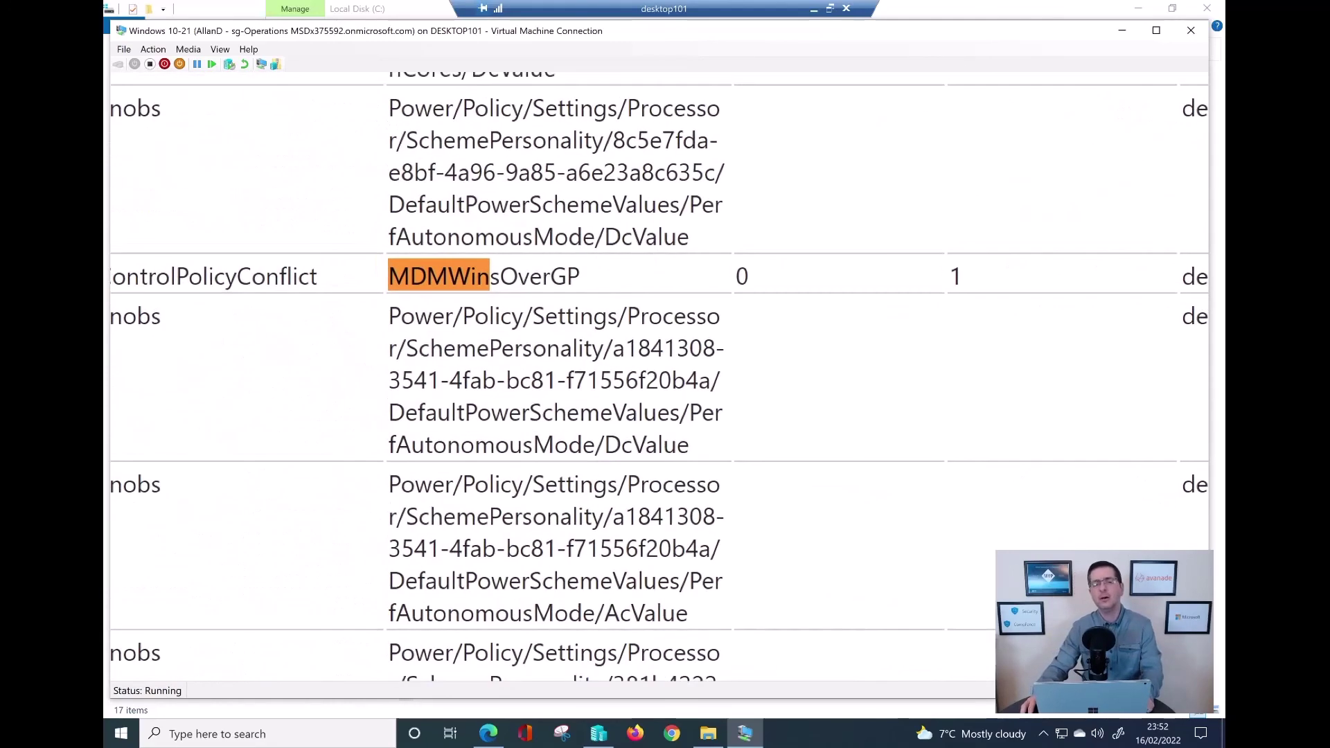